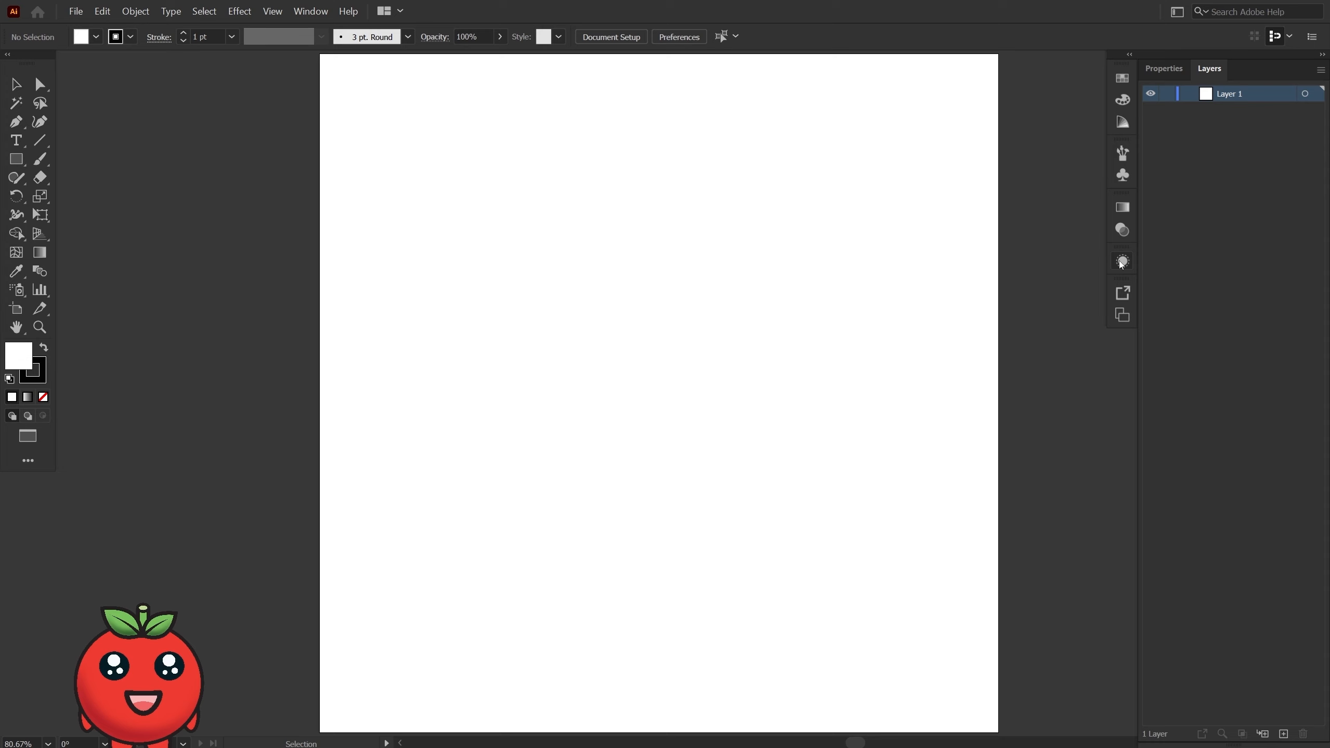
Look at the Appearance attributes and bring up the Asset Export settings.
click(1121, 262)
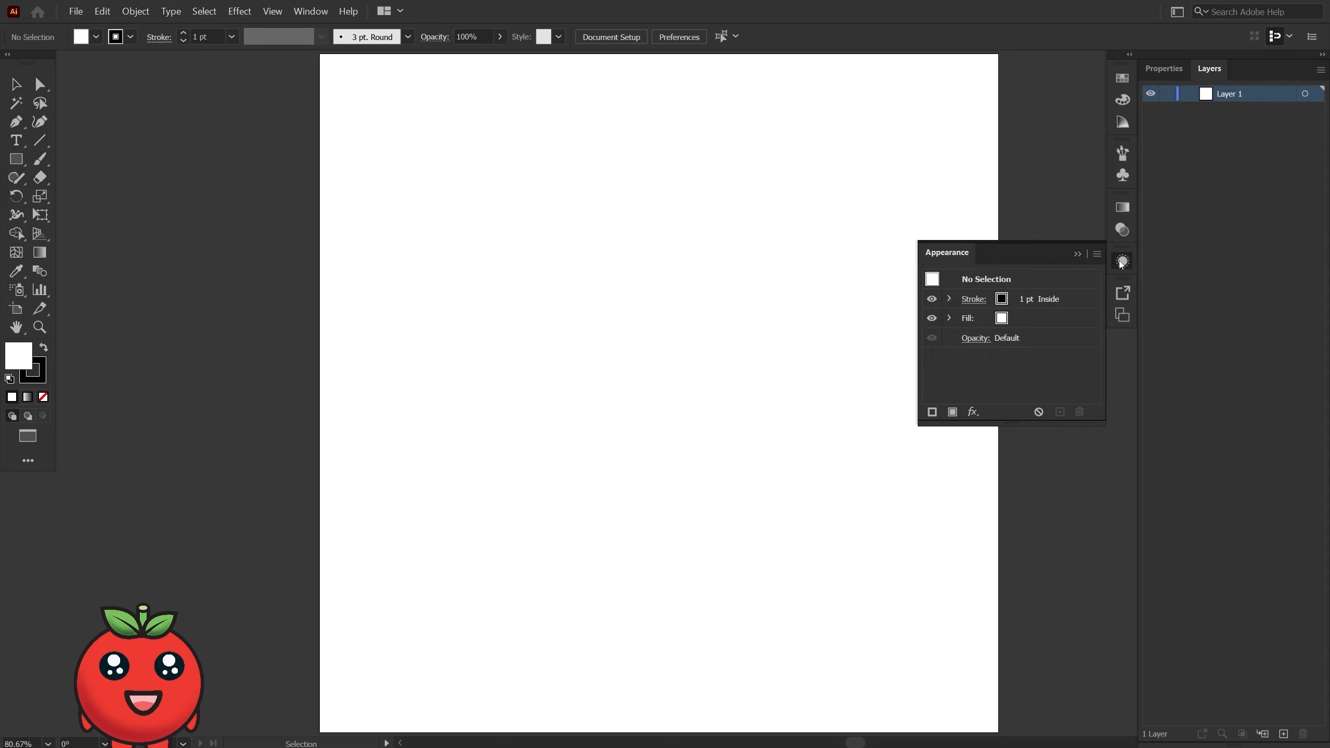
click(1125, 294)
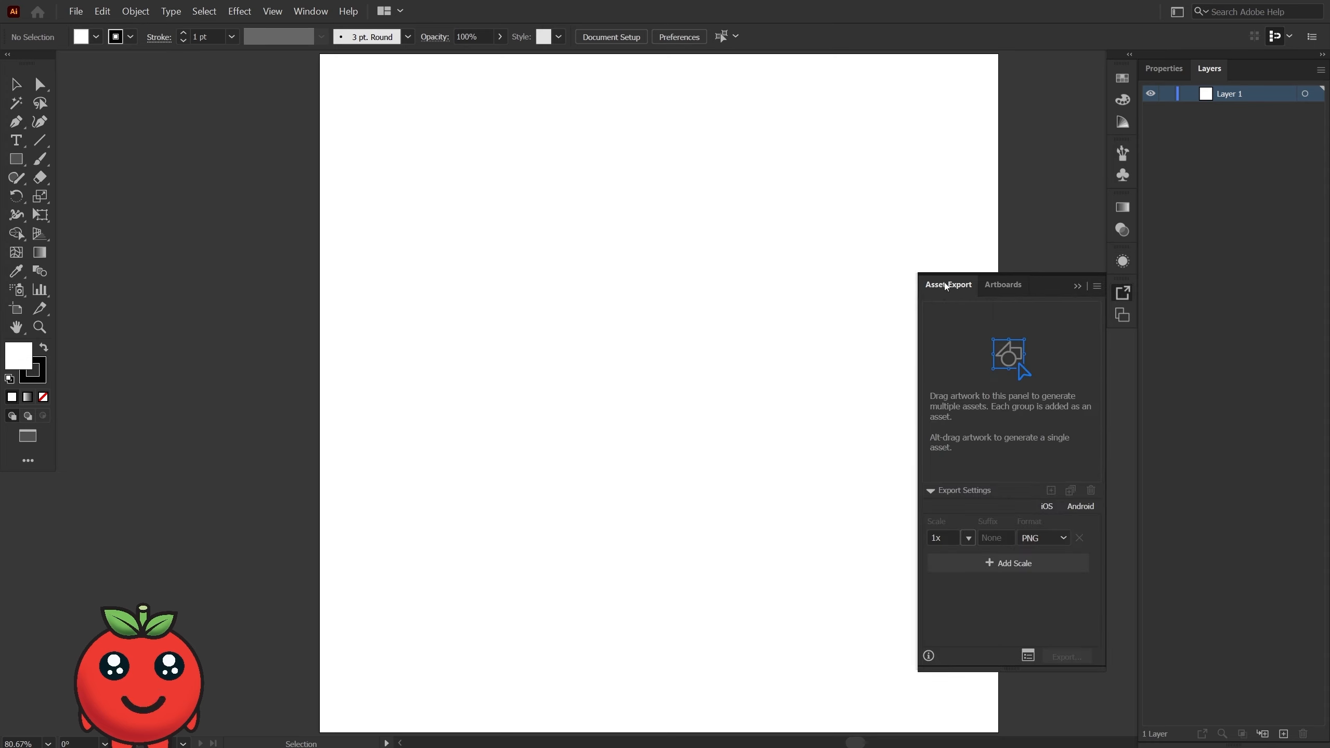
click(1125, 262)
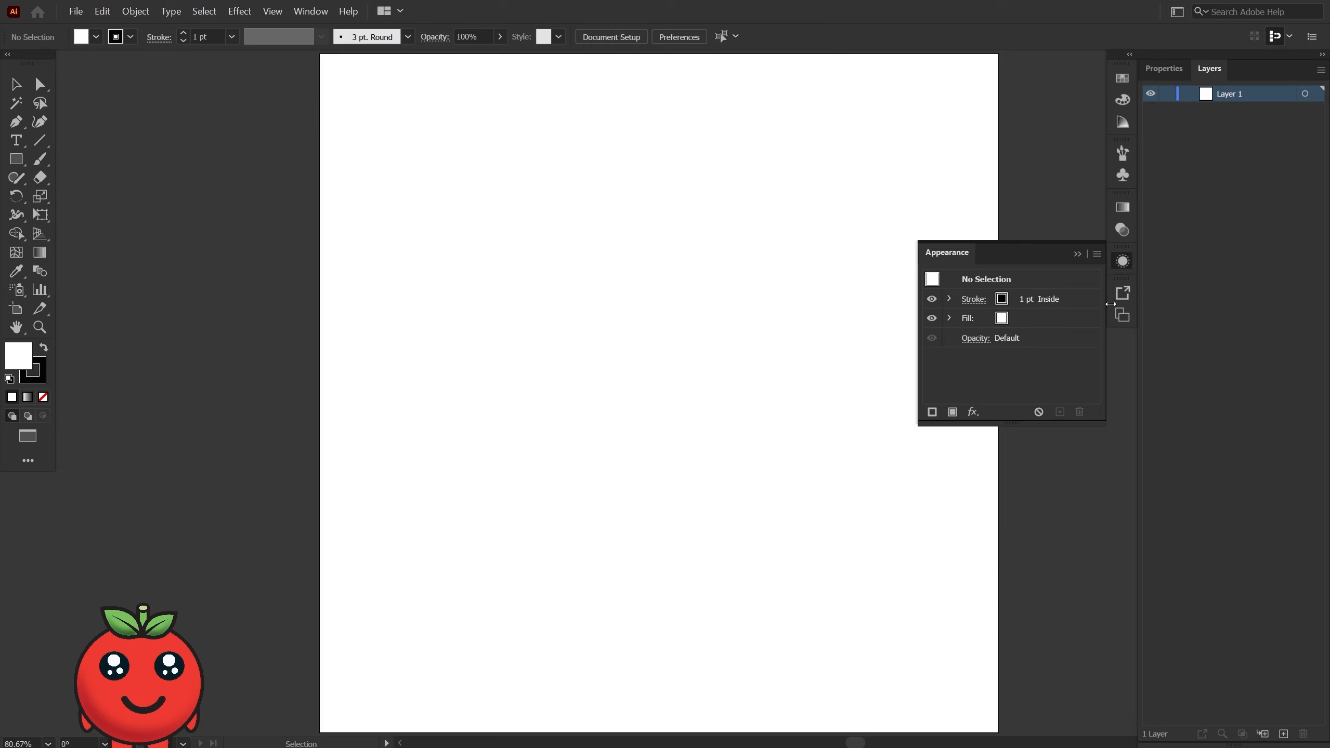
click(1128, 298)
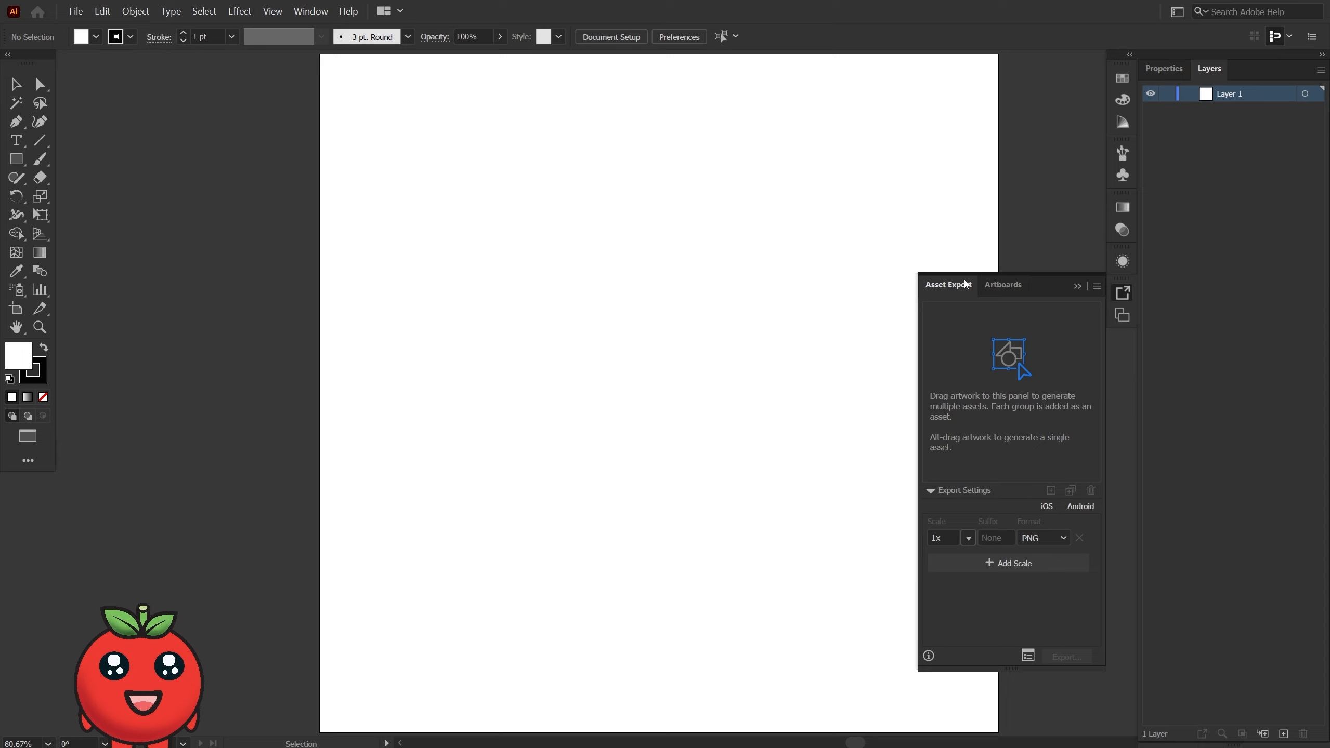
Draw a square of about 114 px on the upper part of the artboard and swap its fill and stroke for a black fill.
click(17, 159)
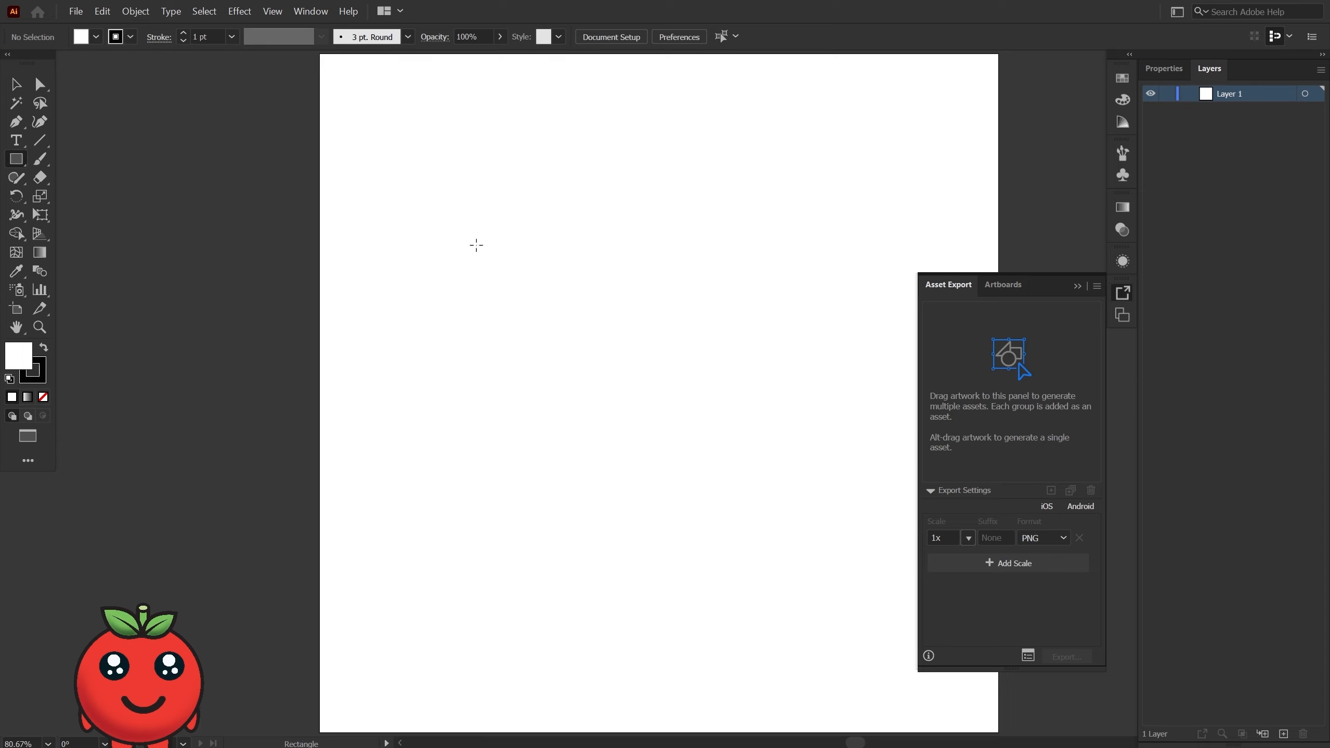
drag(476, 245, 548, 317)
key(v)
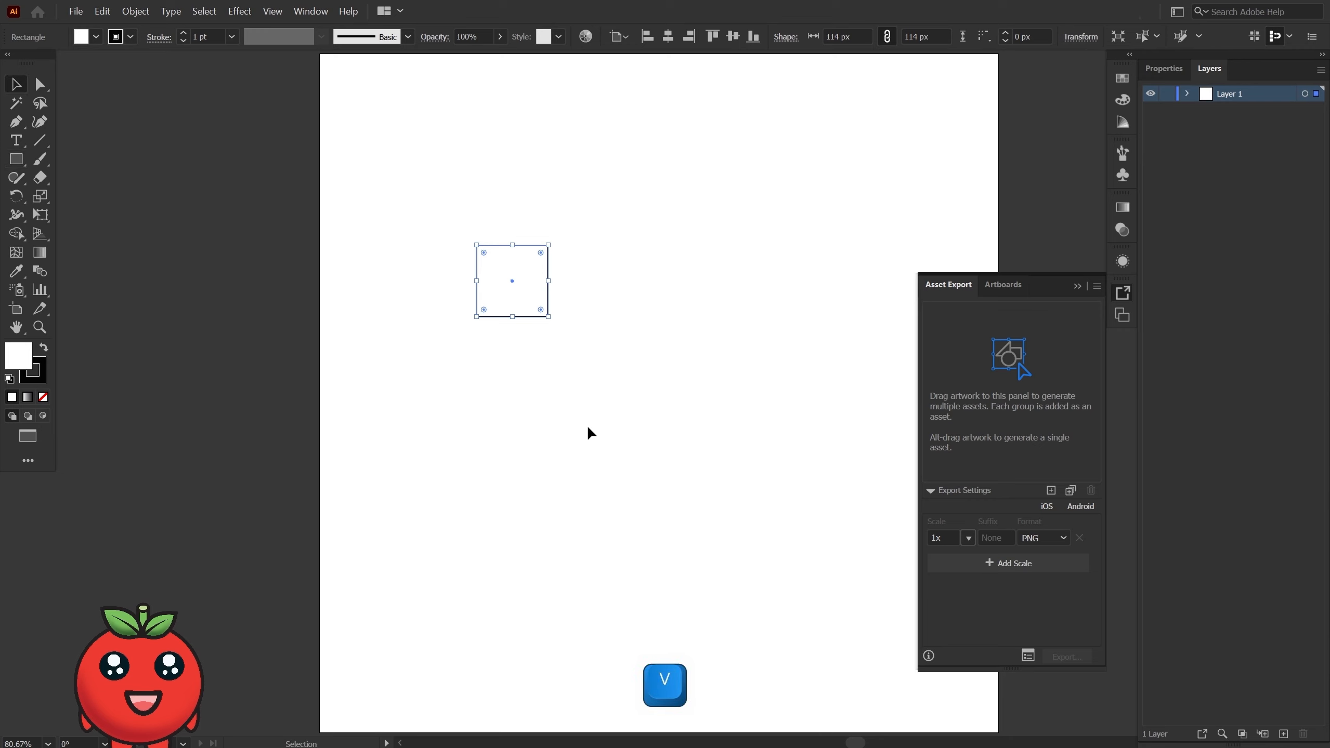
click(588, 433)
click(526, 300)
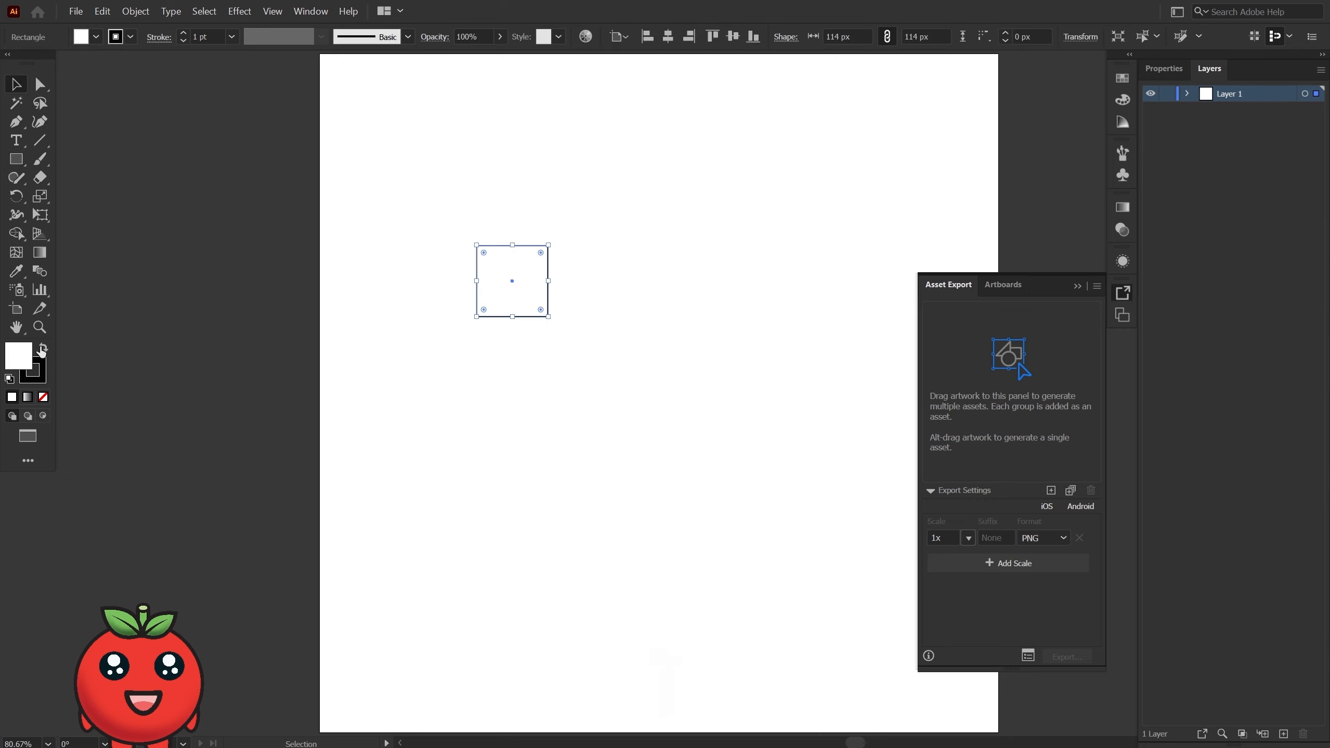
click(44, 347)
drag(521, 299, 524, 287)
Add a line of point text below the square reading "Tomato GFX".
key(t)
click(575, 360)
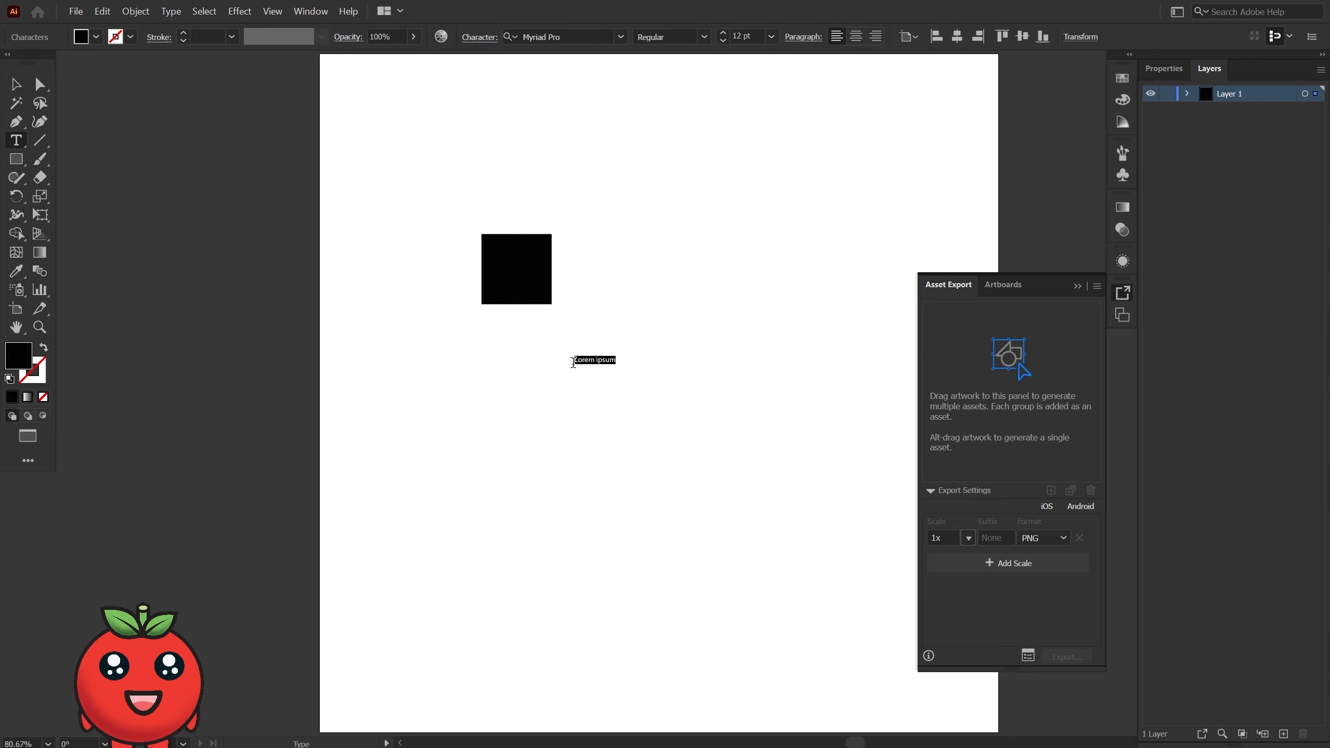
text(TOmato)
key(Left)
key(Left)
key(Left)
key(BackSpace)
text(o)
key(Right)
key(Right)
key(Right)
key(Right)
text(GFX)
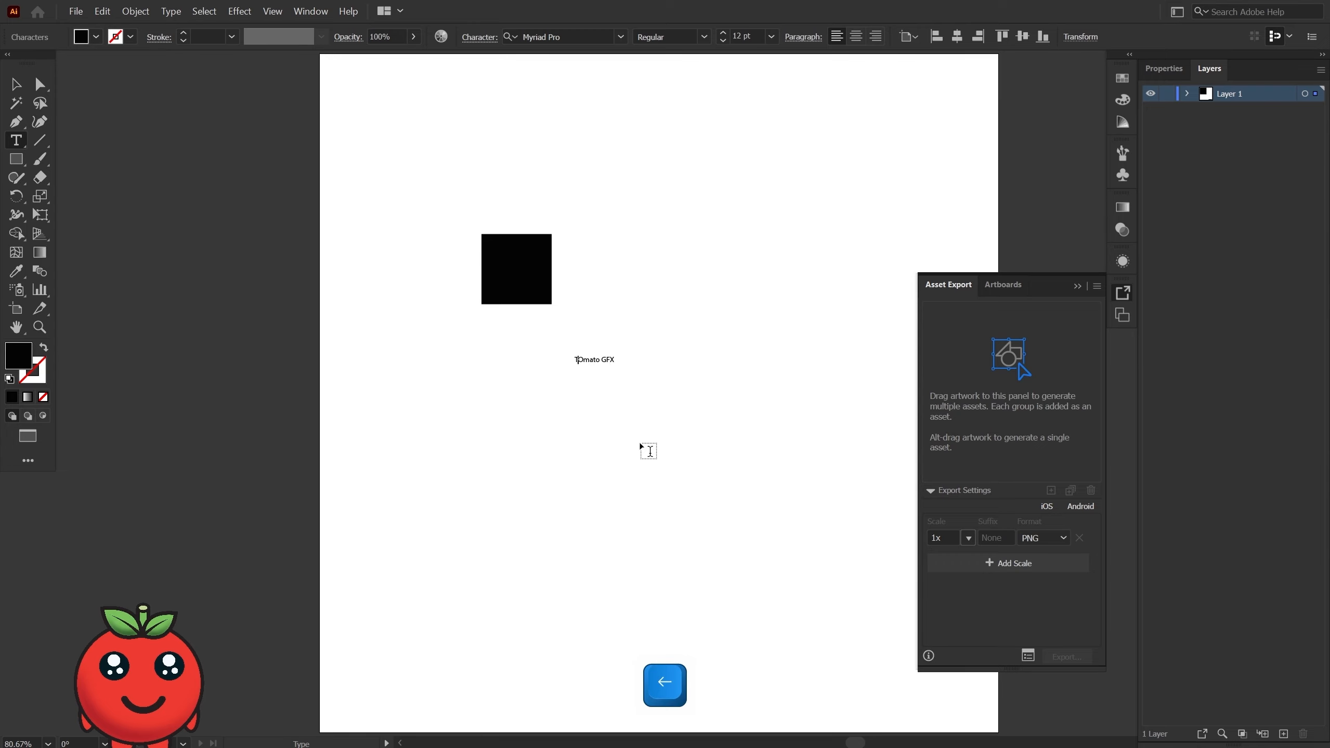
key(Escape)
Enlarge the Tomato GFX text to about 122 pt, set its font to Antonio and place it beside the black square.
drag(613, 356, 850, 324)
click(1163, 69)
click(1306, 373)
click(1182, 547)
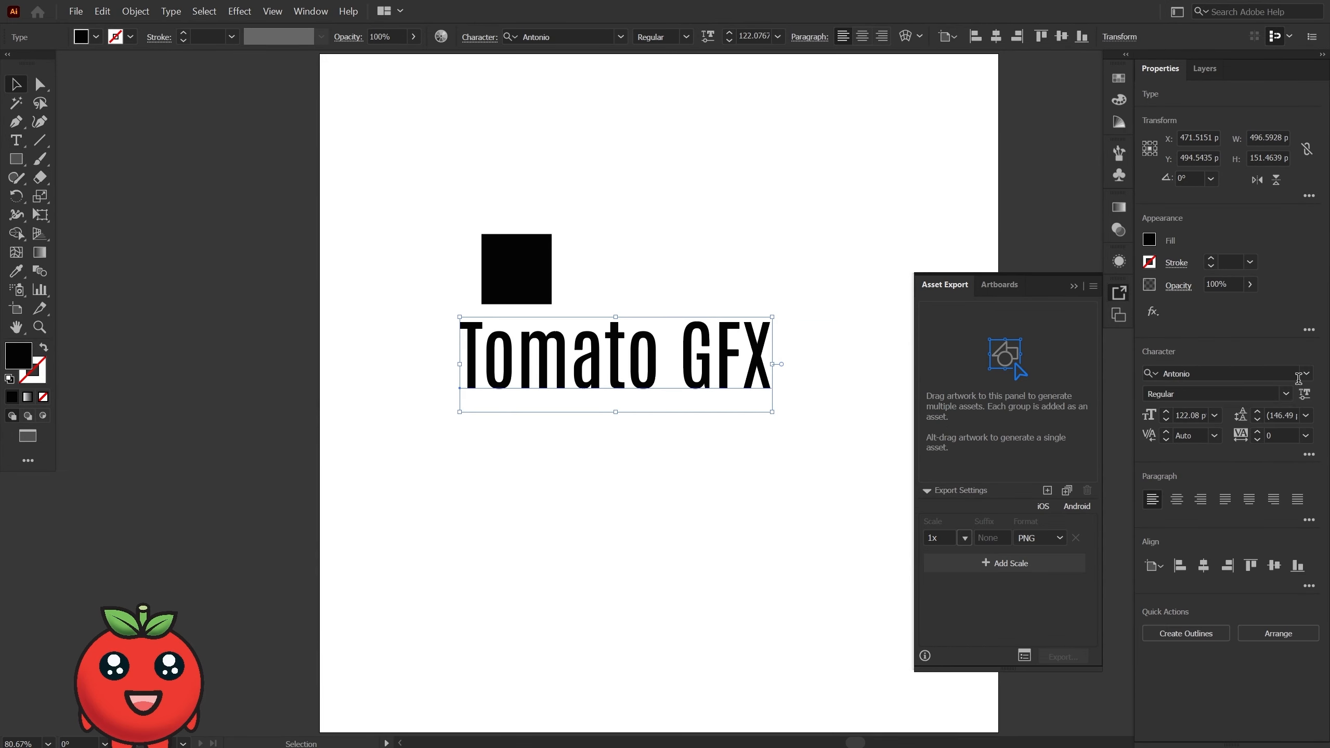
click(1306, 393)
click(1205, 480)
drag(629, 389, 733, 305)
shift+click(517, 277)
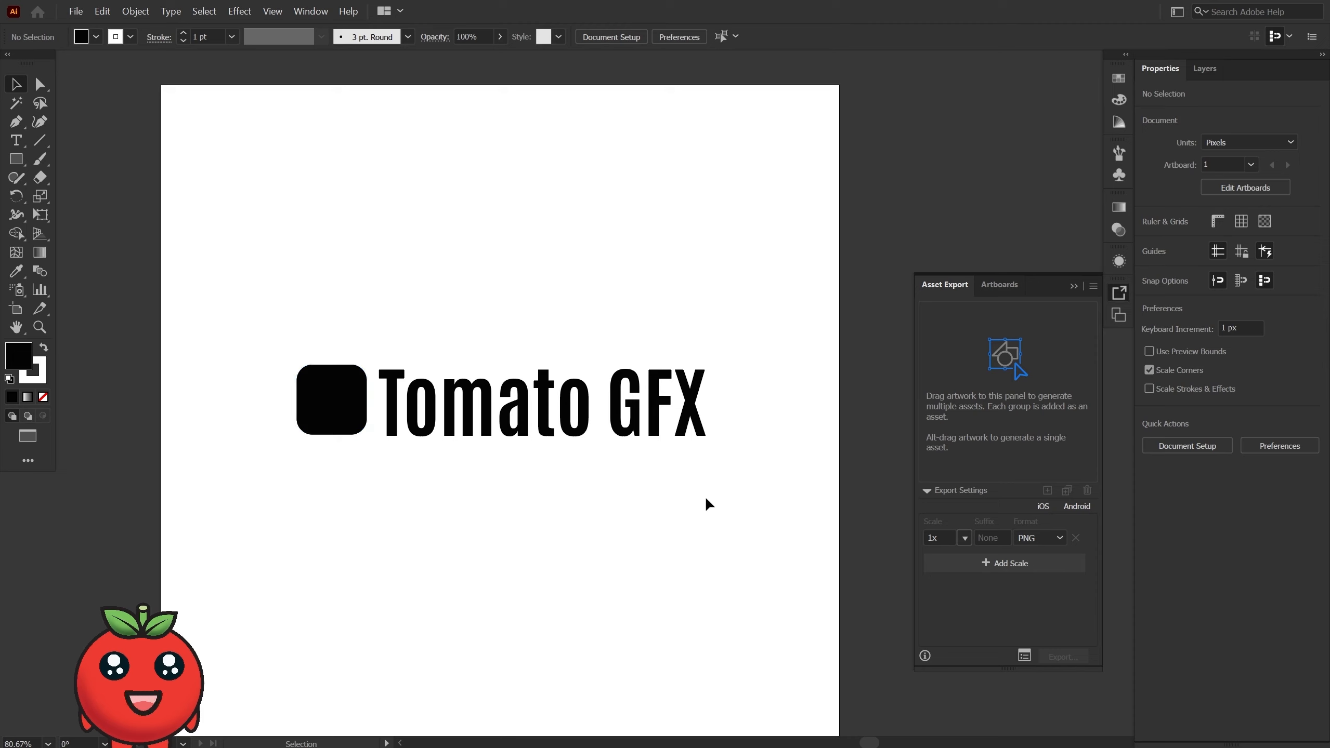
Group the black square with the text and add the group as a single export asset.
drag(706, 502, 322, 279)
key(ctrl+g)
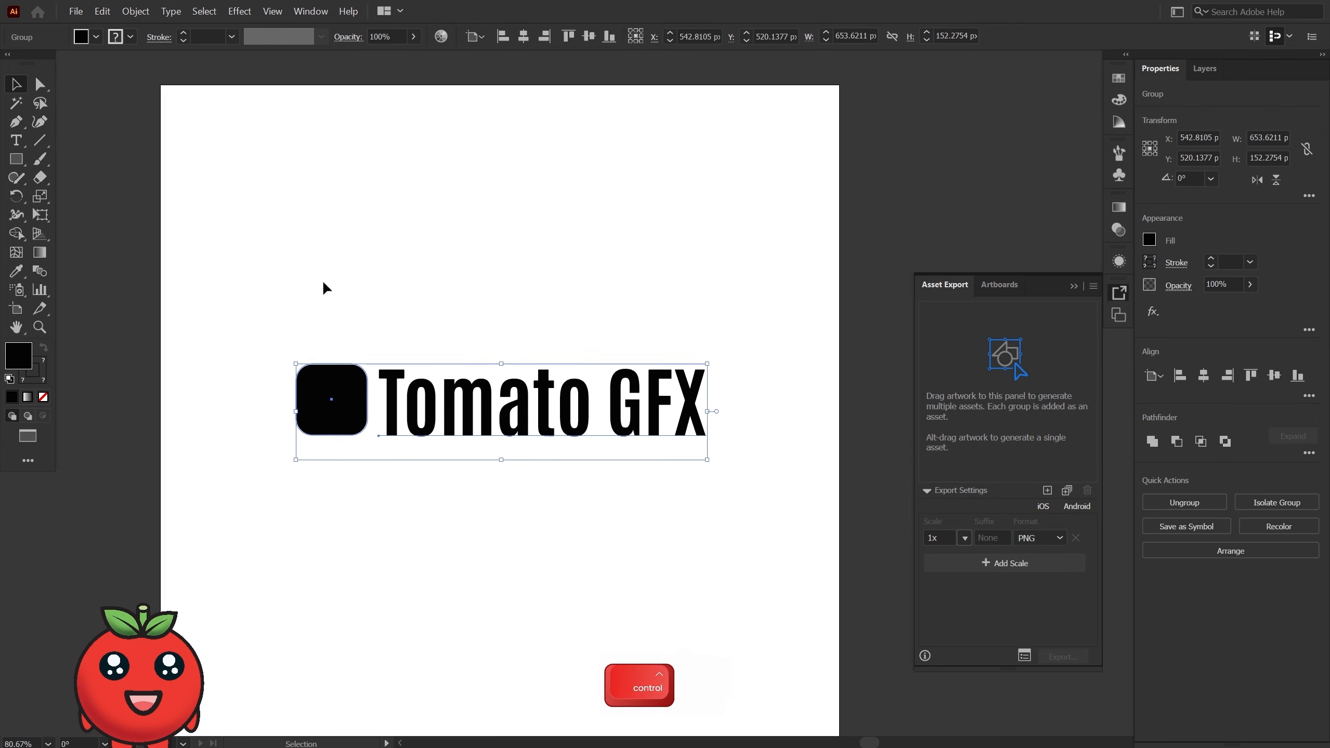
click(1050, 494)
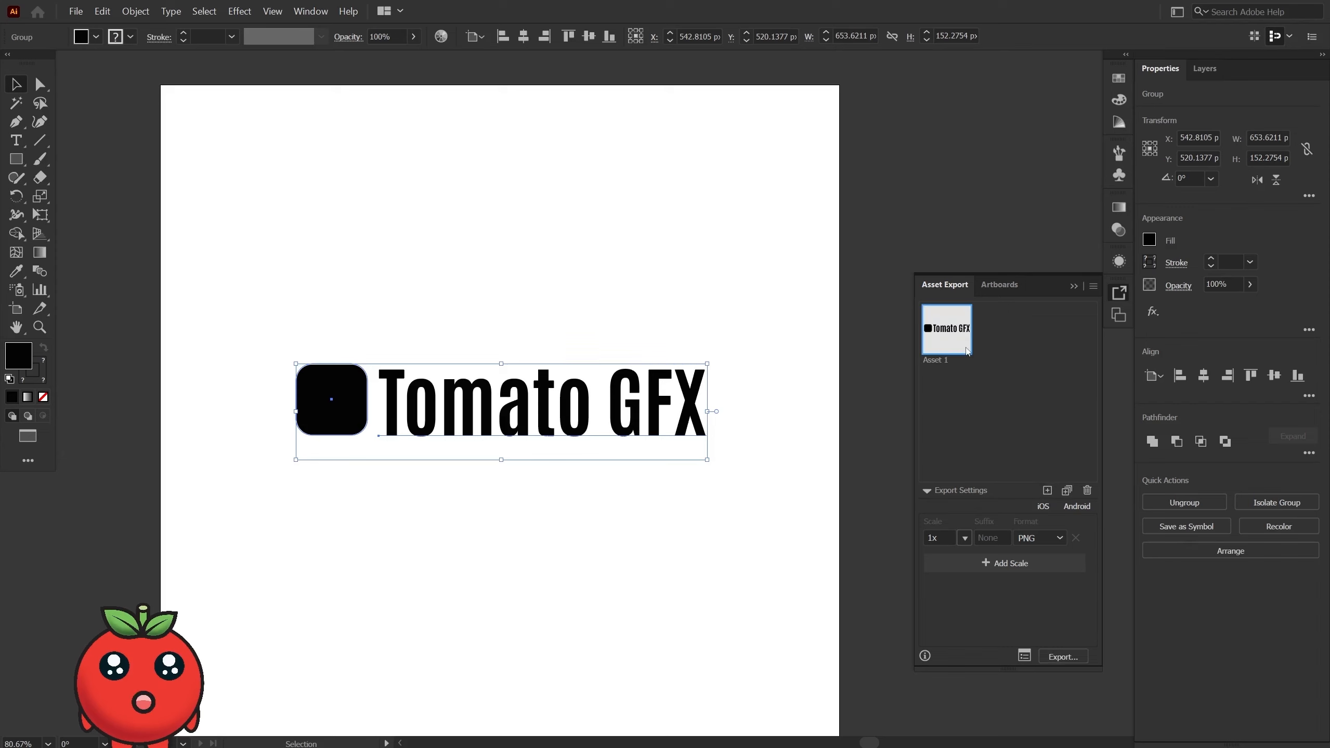
Set the asset's PNG export scale by resolution to 320 ppi.
click(1046, 539)
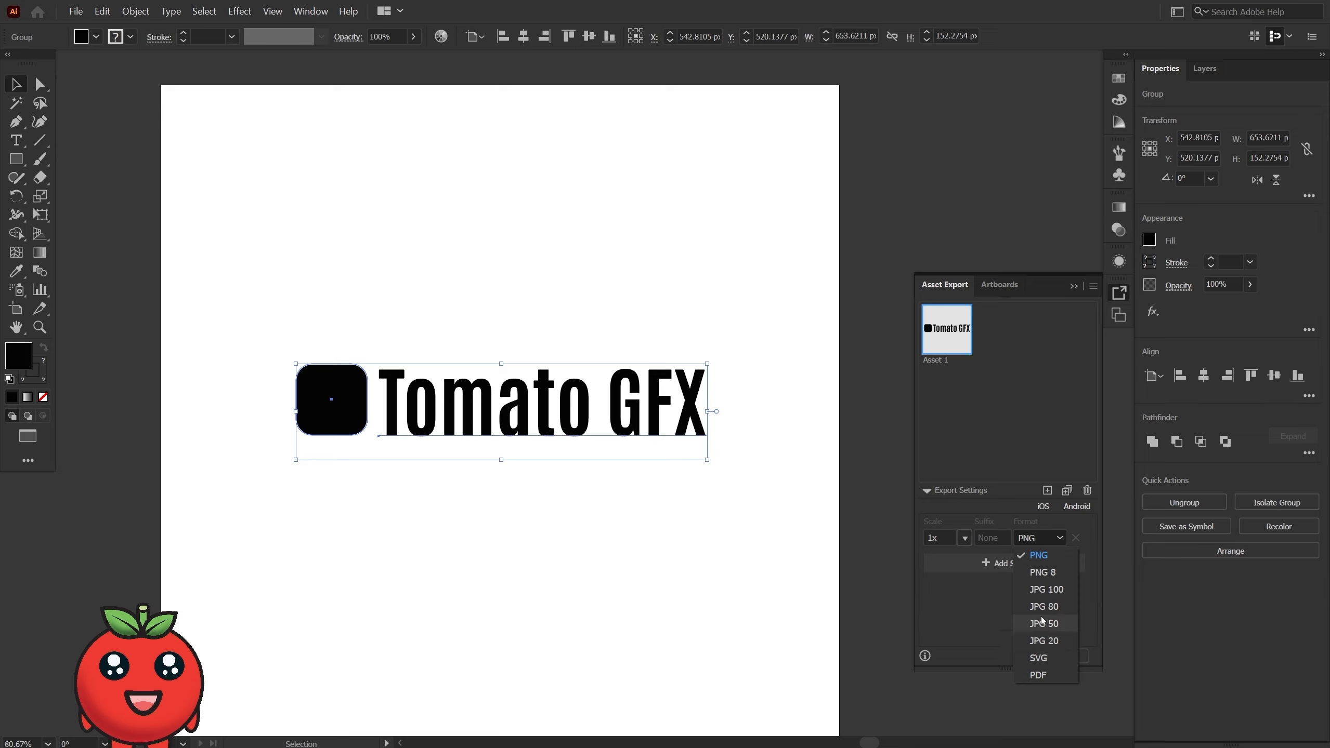
click(962, 543)
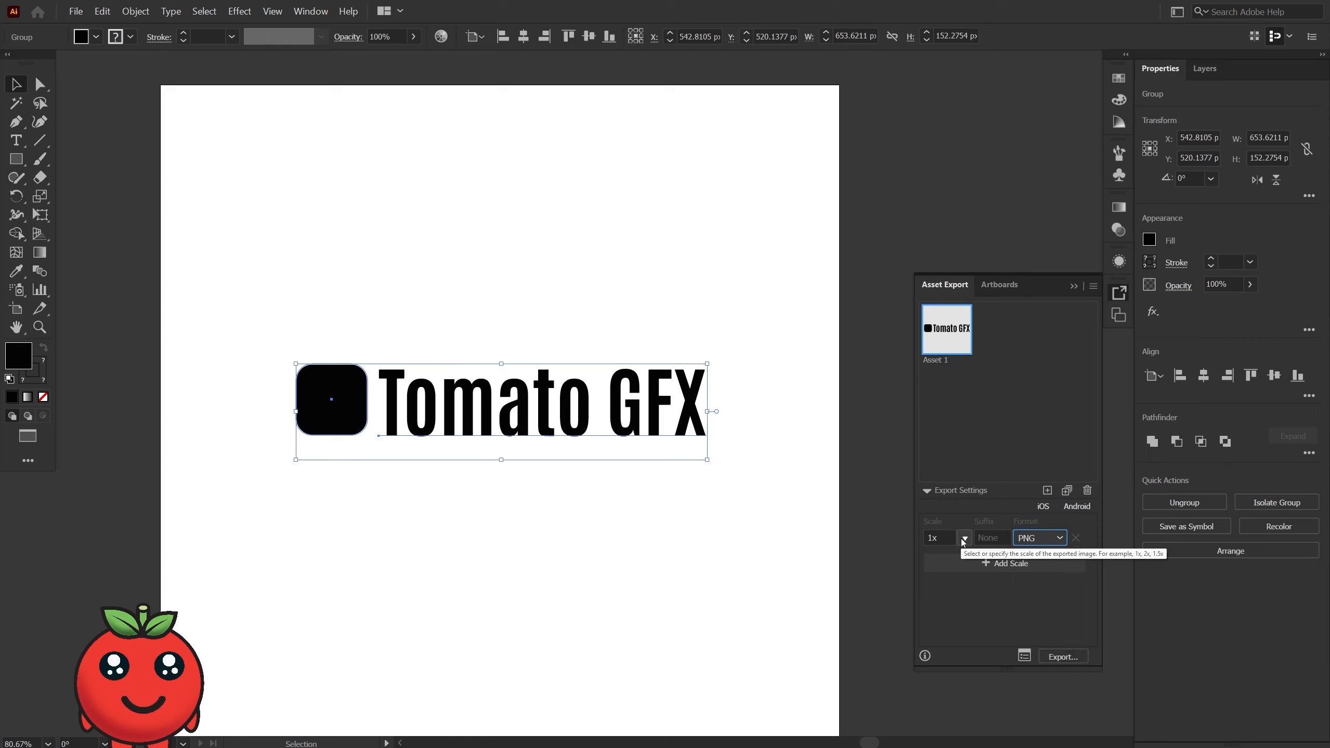
click(933, 538)
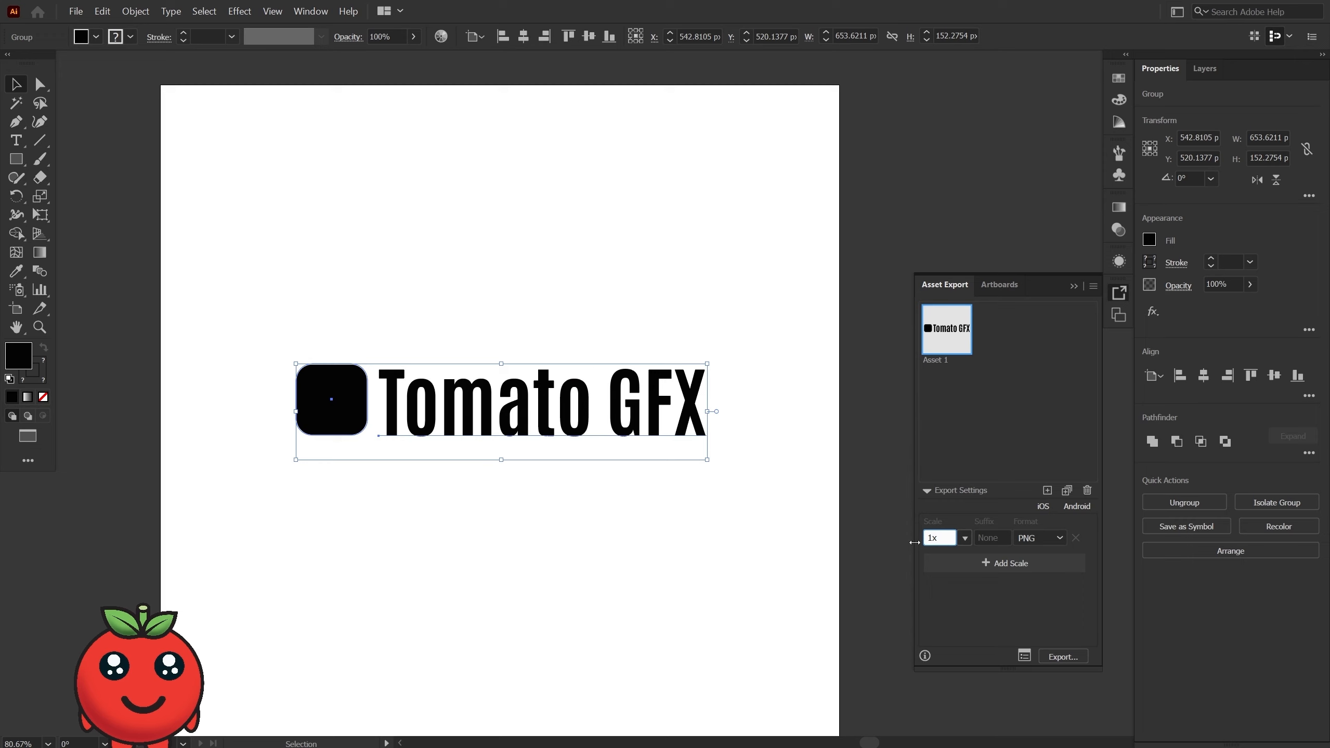
click(964, 538)
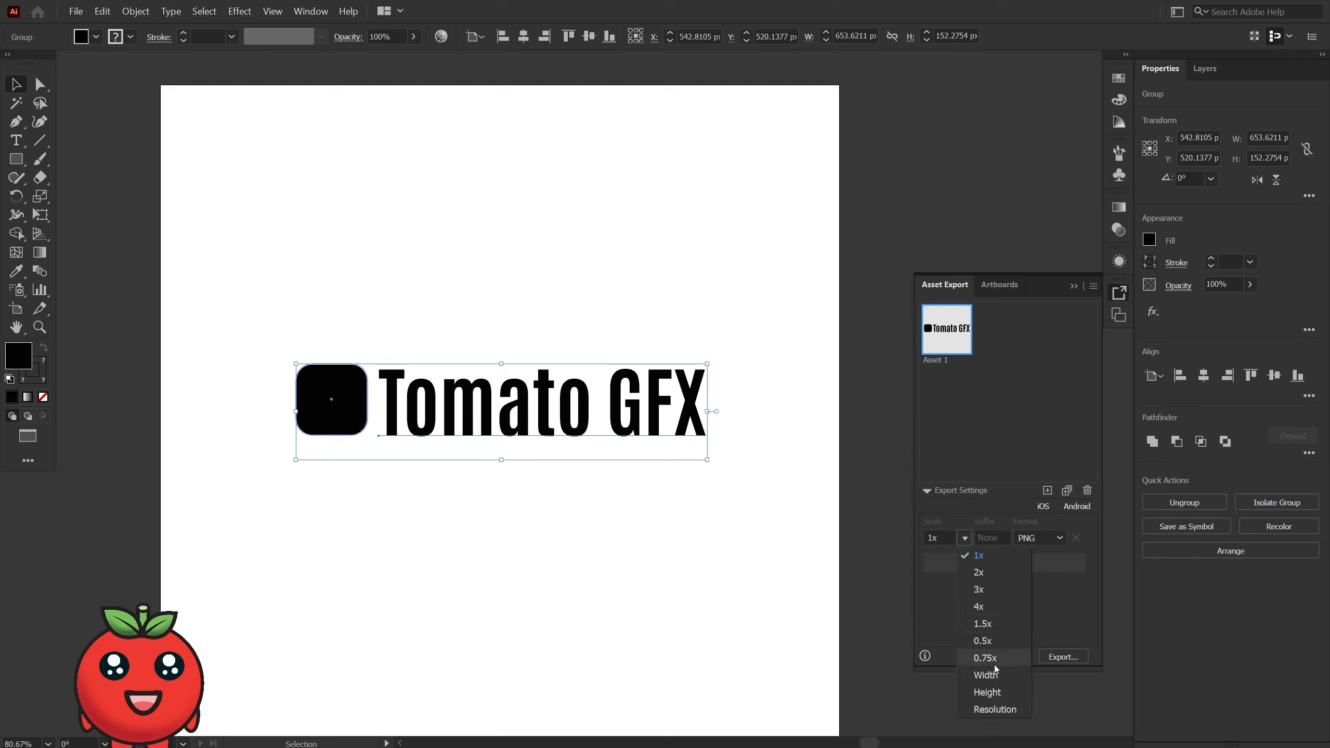
click(1007, 713)
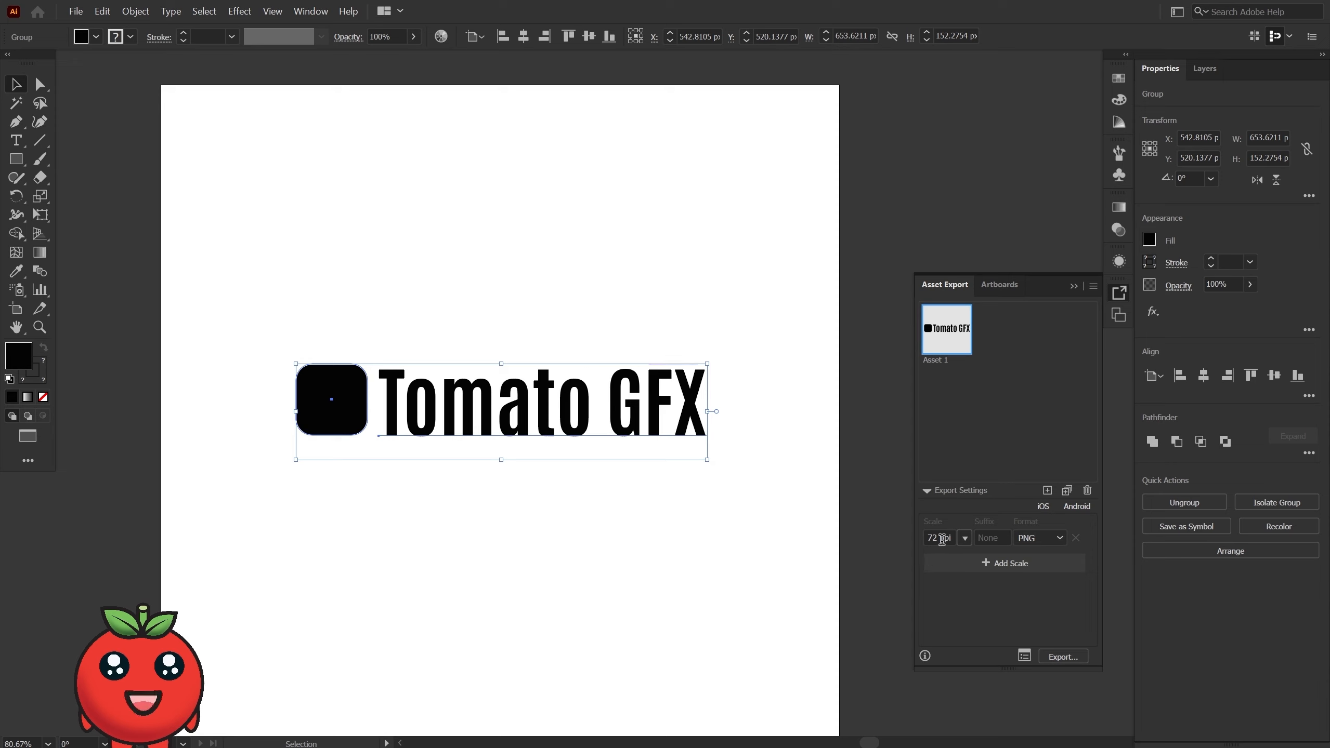
double_click(938, 538)
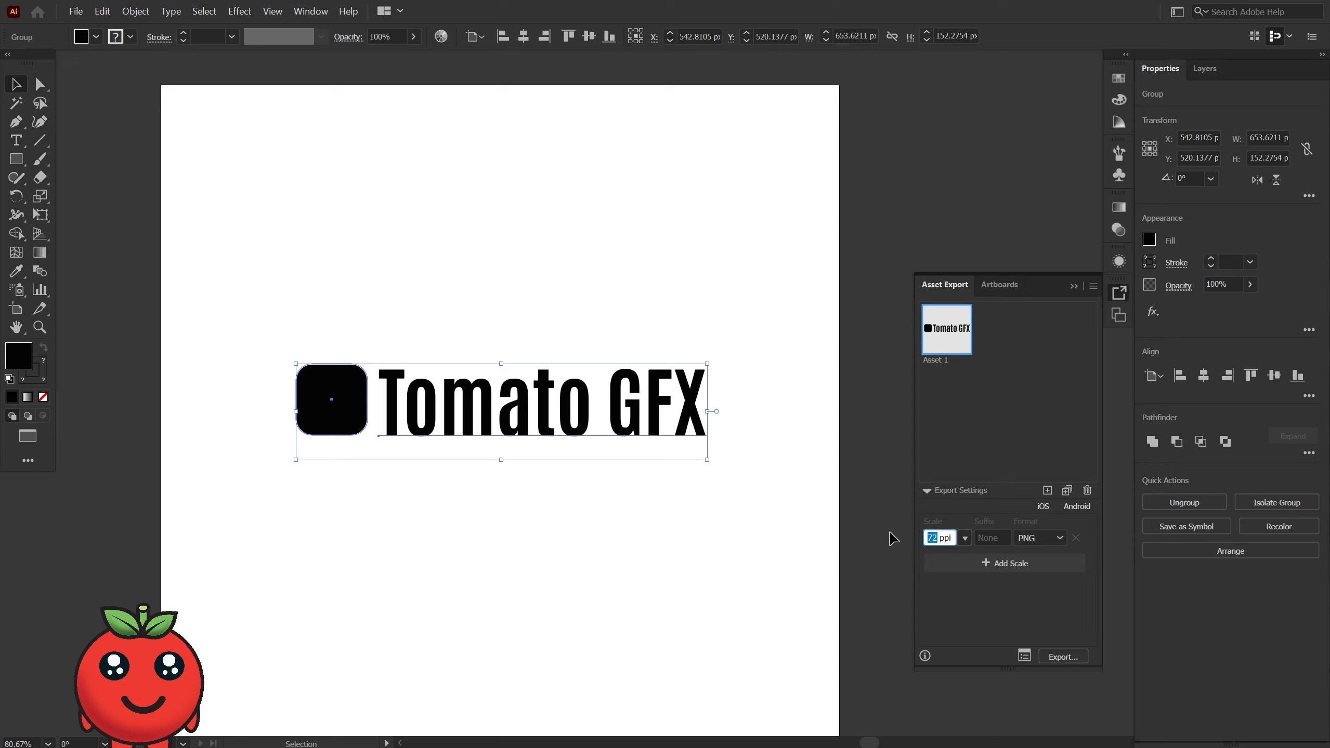
text(320)
Set up two PNG export scales for the asset: 0.75x with suffix ldpi and 4x with suffix xxxhdpi.
click(965, 544)
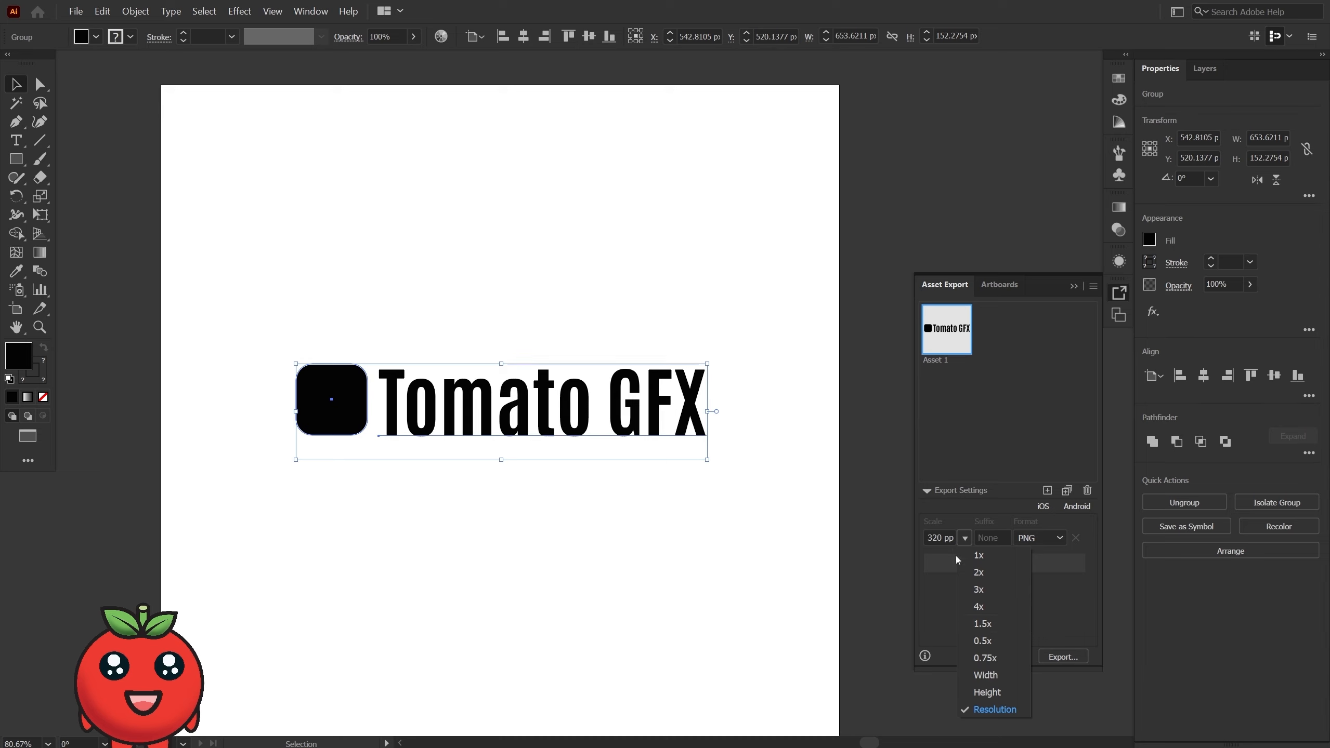
click(962, 588)
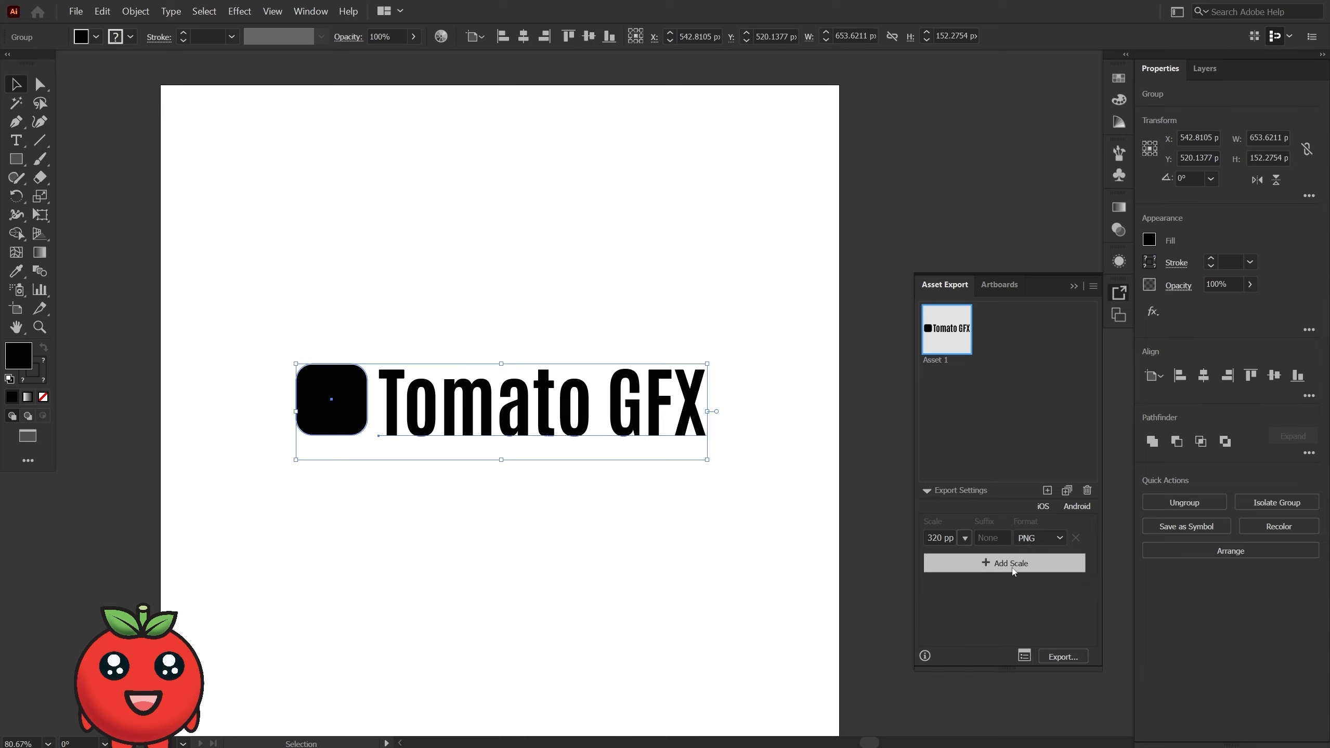
click(985, 564)
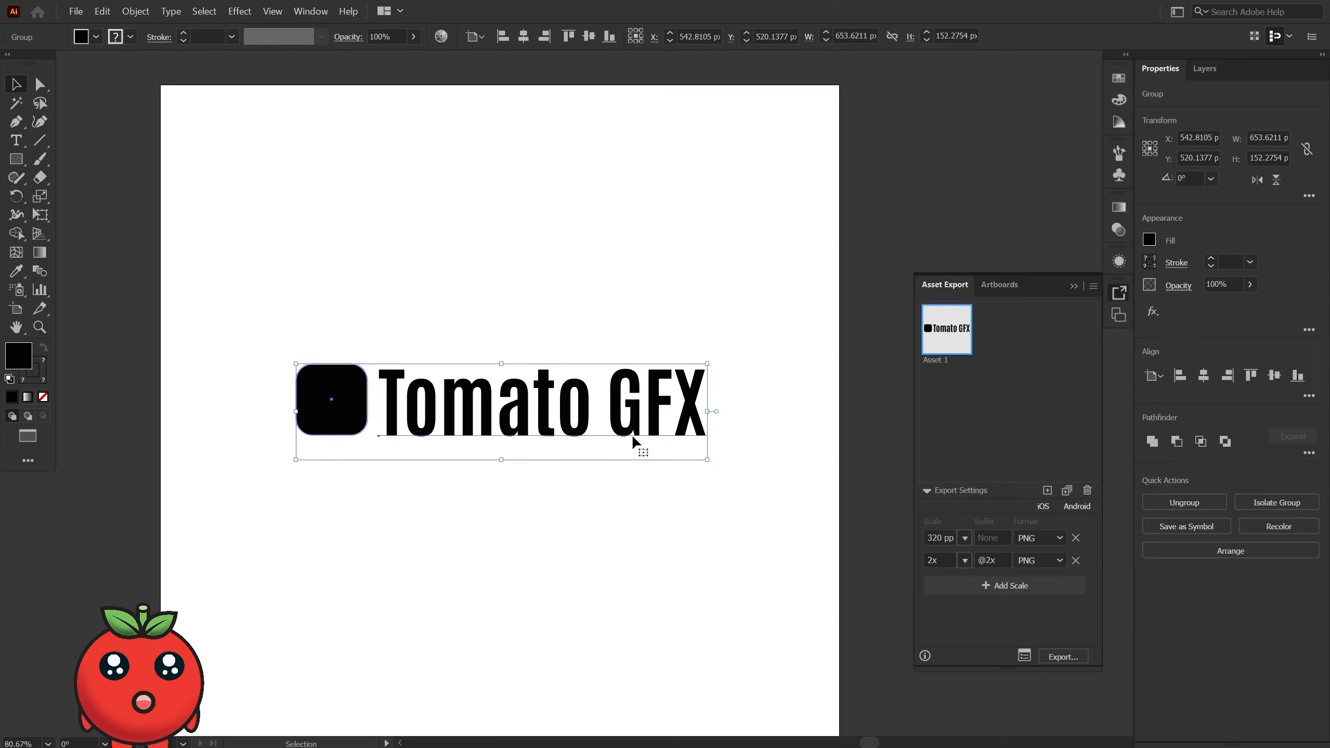
click(1054, 561)
click(1058, 681)
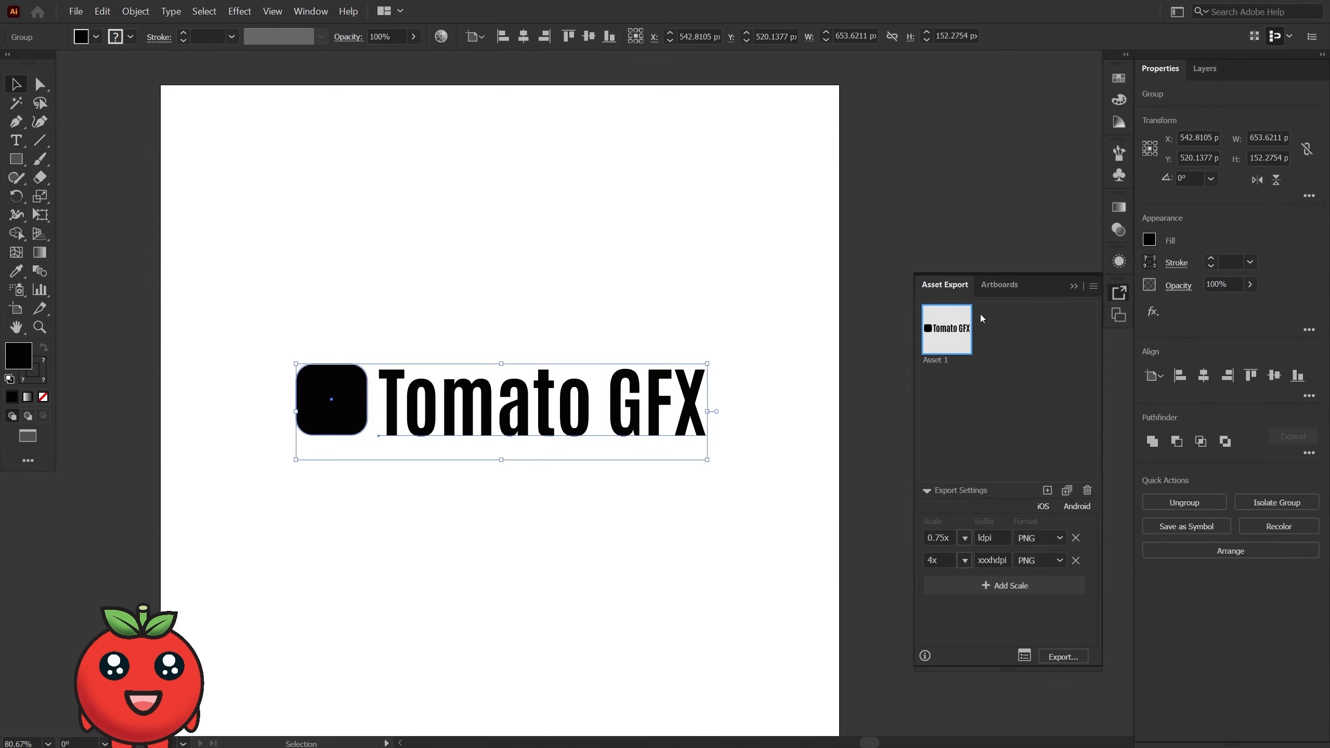
Export the logo asset at both scales into the gg folder inside Downloads.
click(1064, 658)
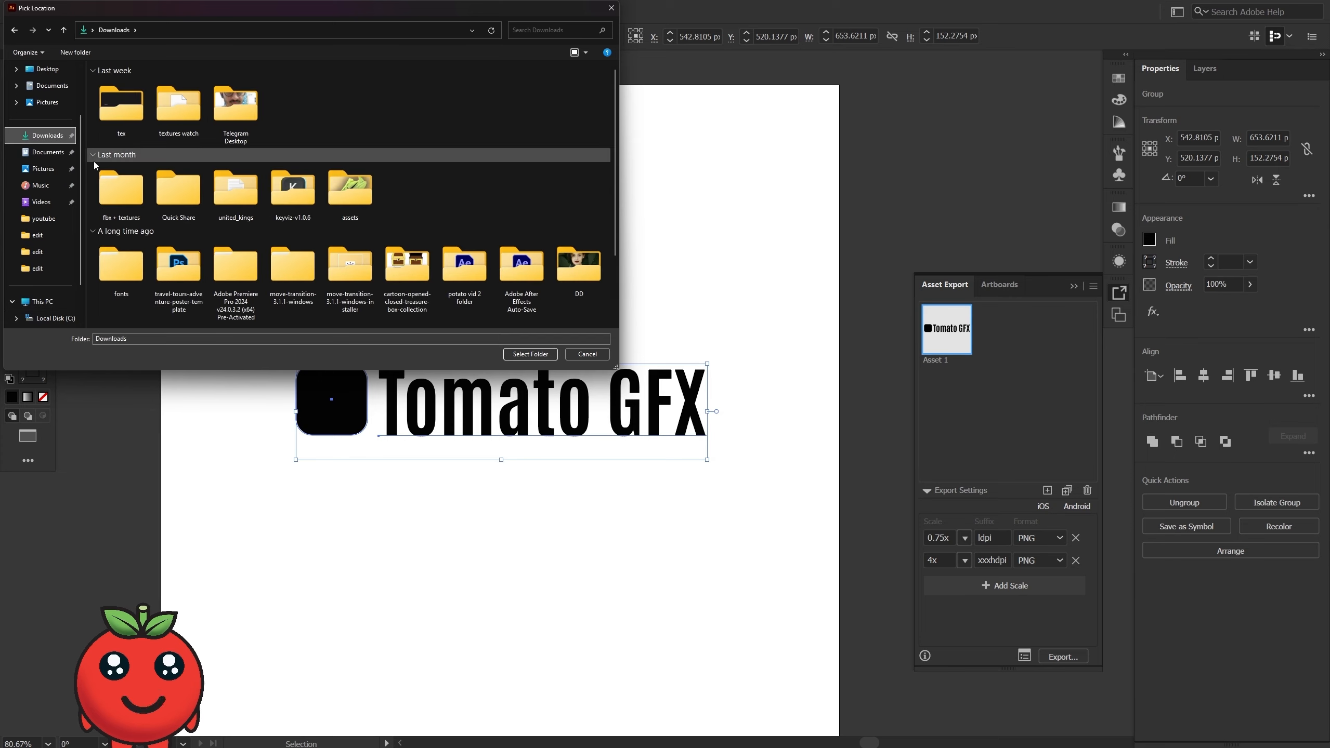
click(41, 302)
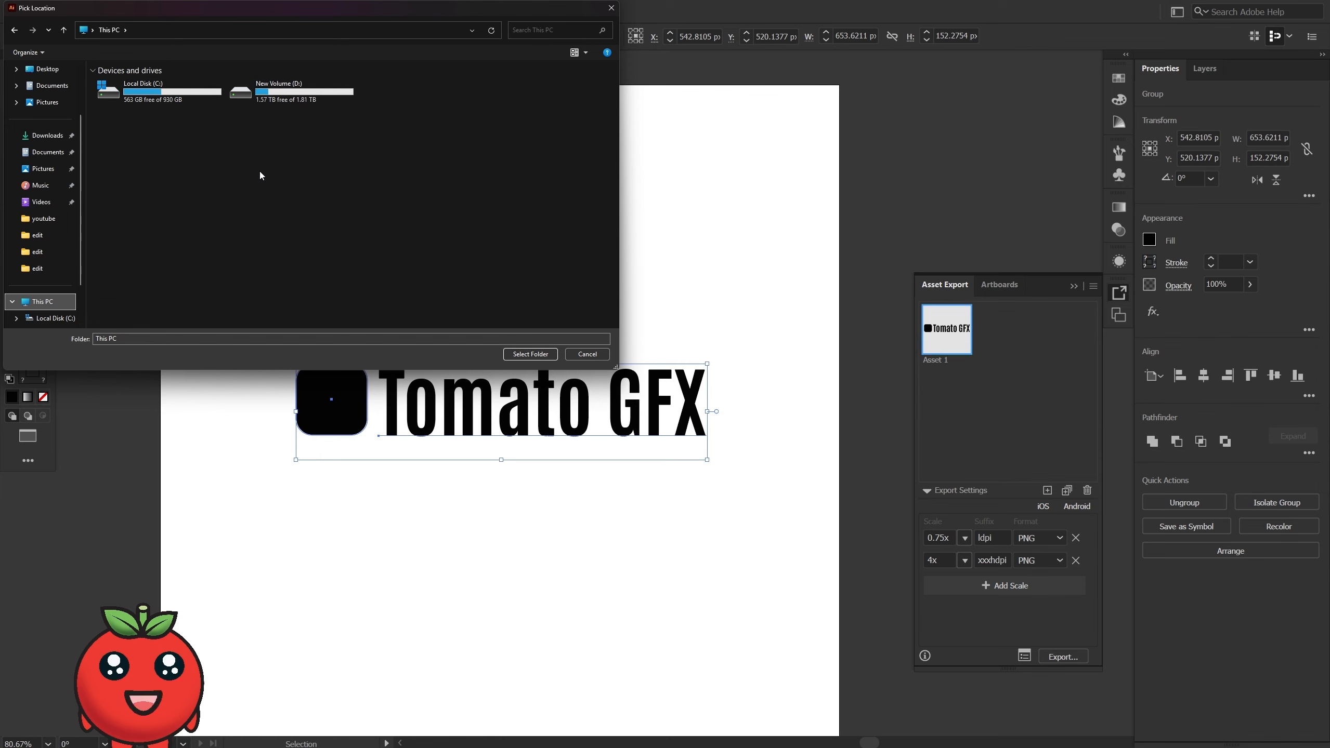
key(alt+Left)
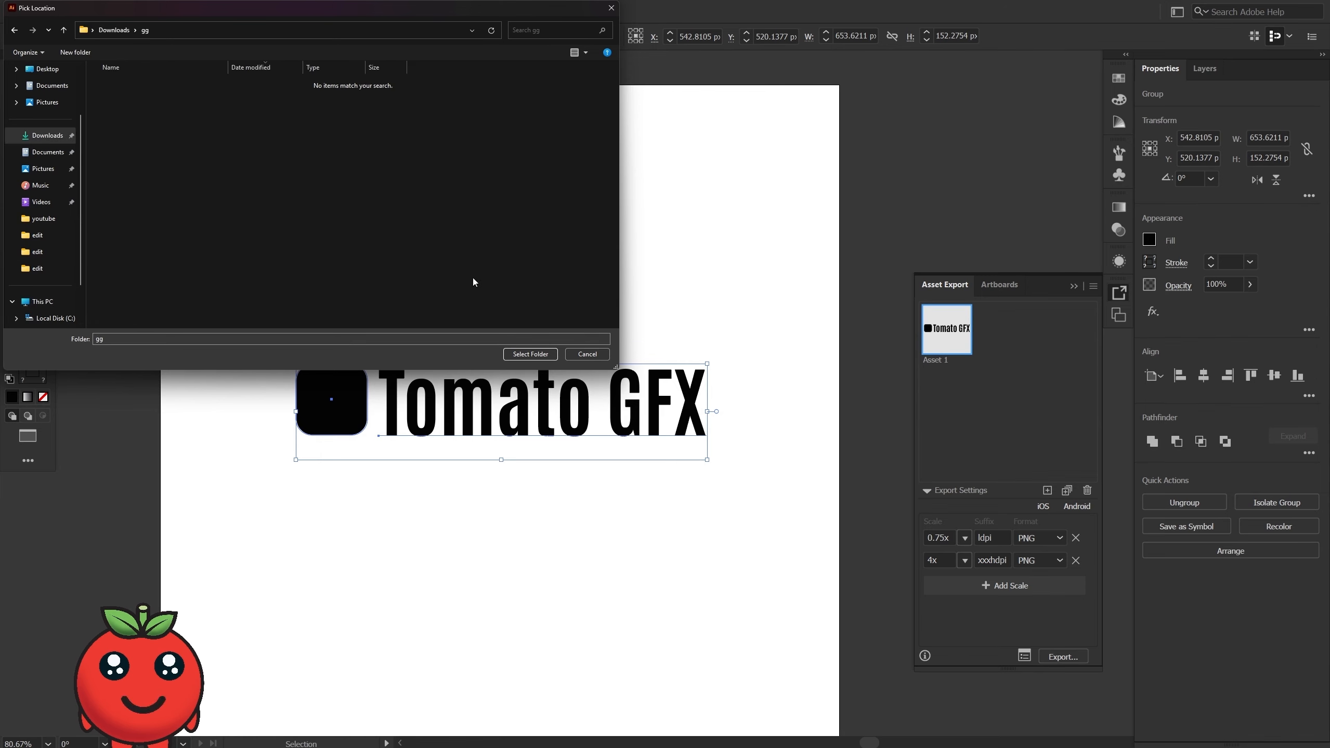
click(530, 354)
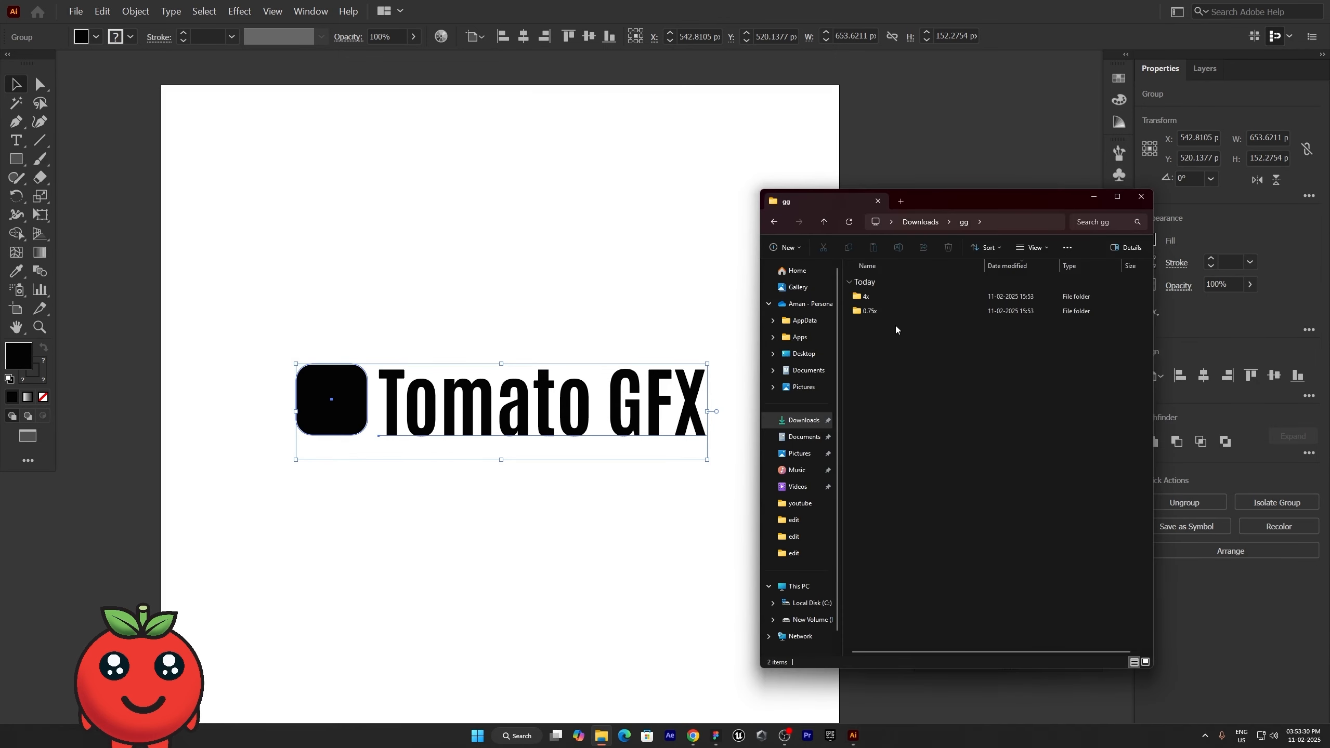
In File Explorer, open the exported 0.75x folder, examine its PNG as an enlarged thumbnail and close the window.
drag(931, 199, 508, 204)
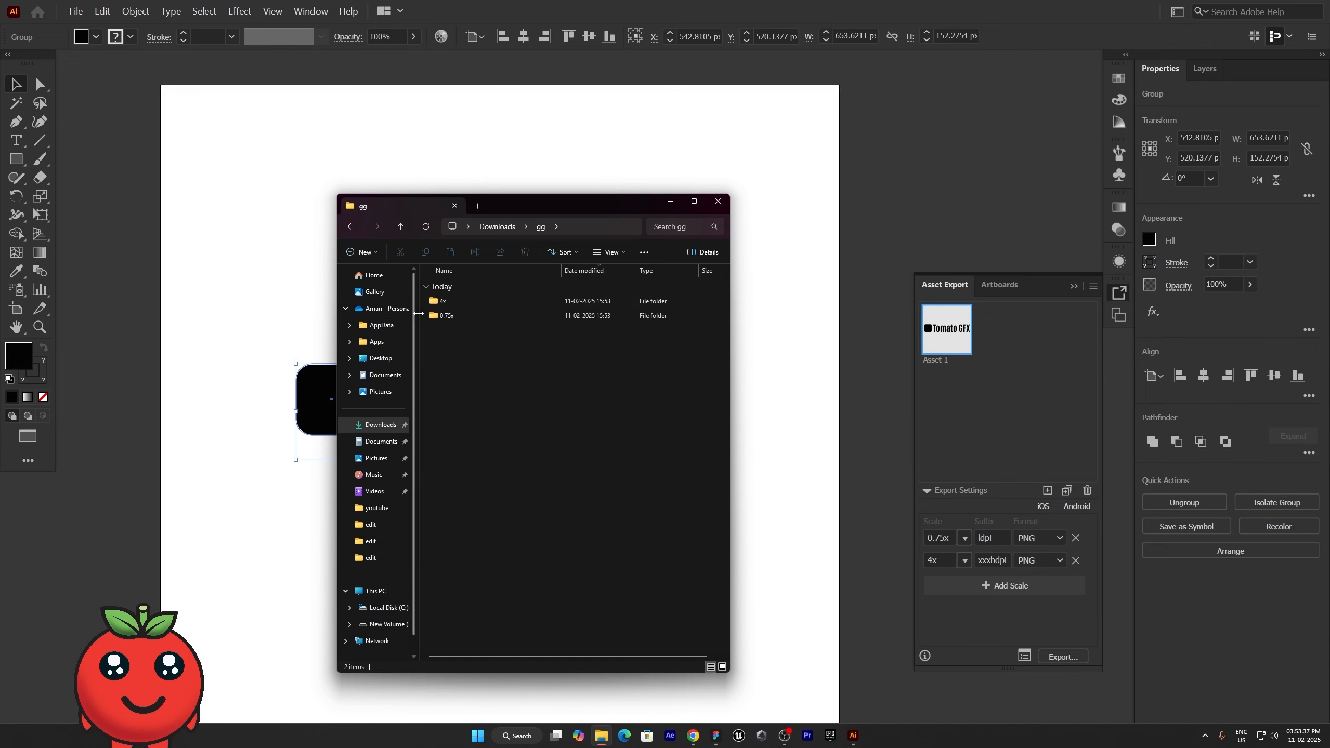
double_click(491, 319)
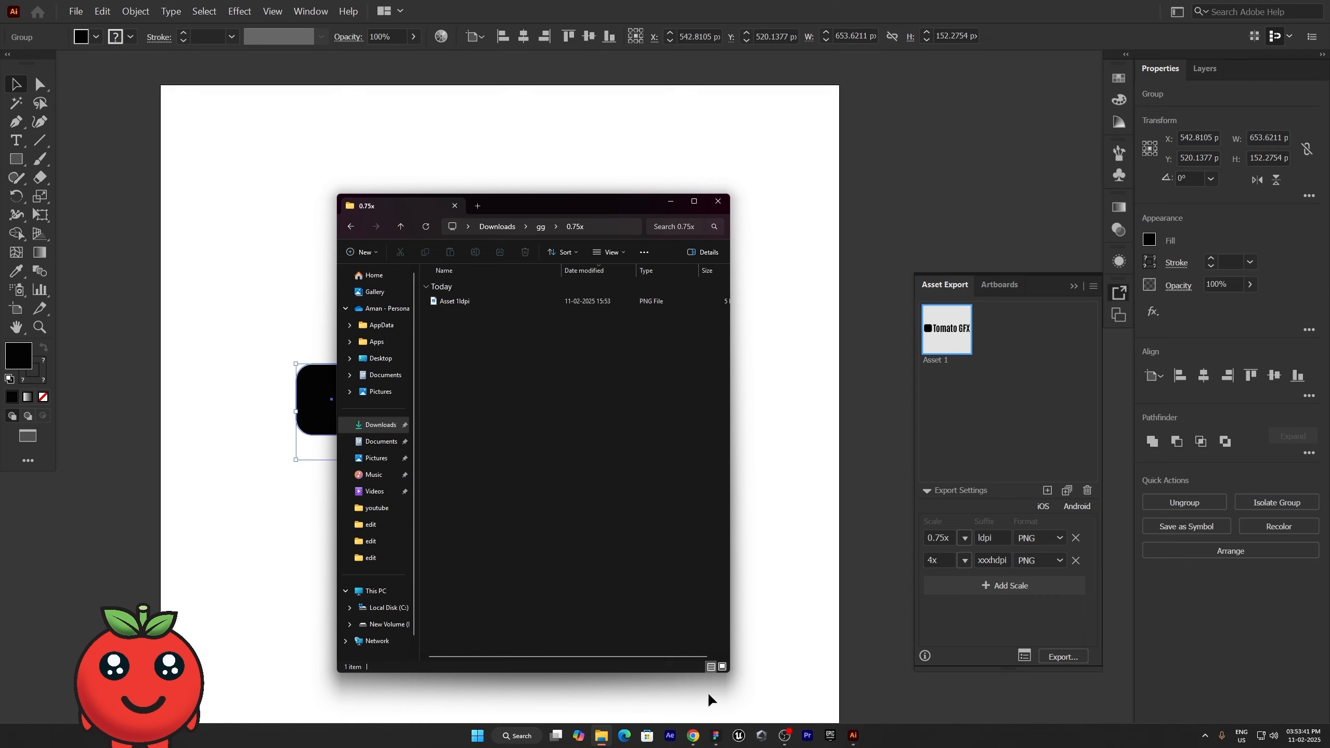
click(722, 667)
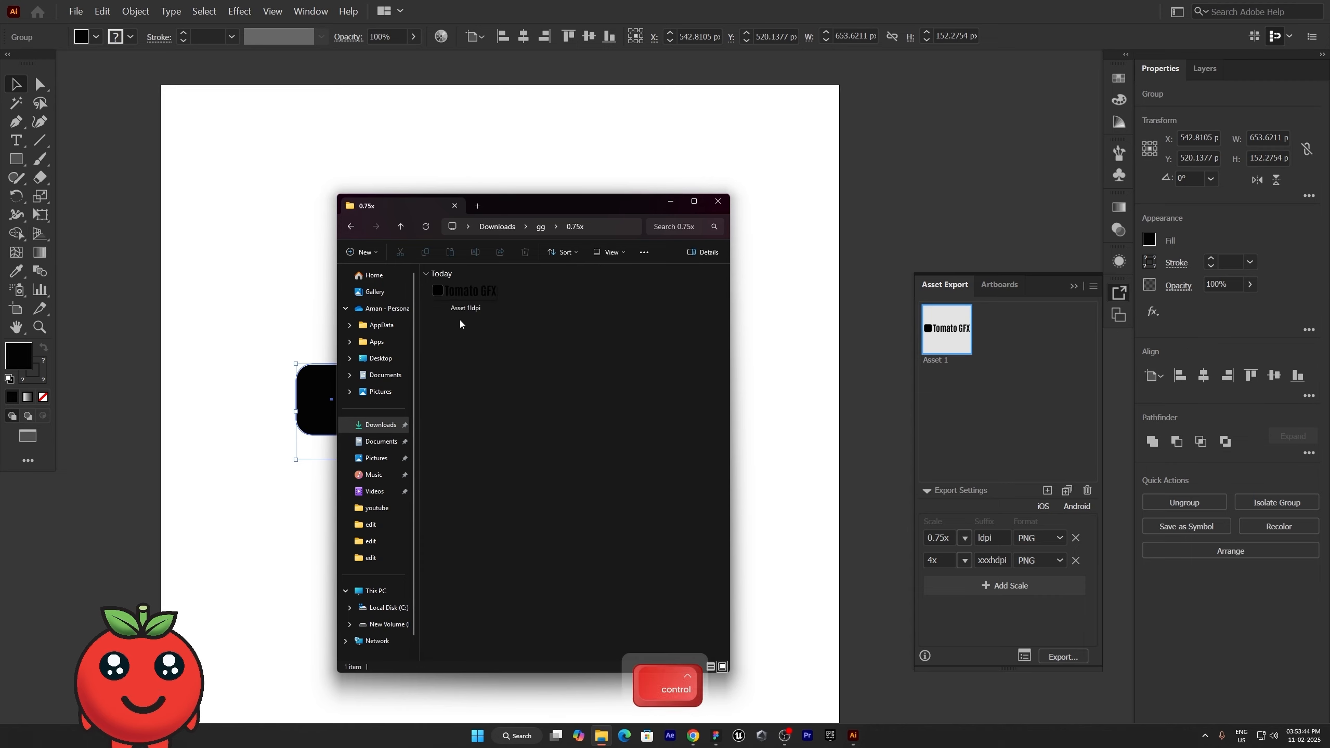
scroll(459, 320, up, 1)
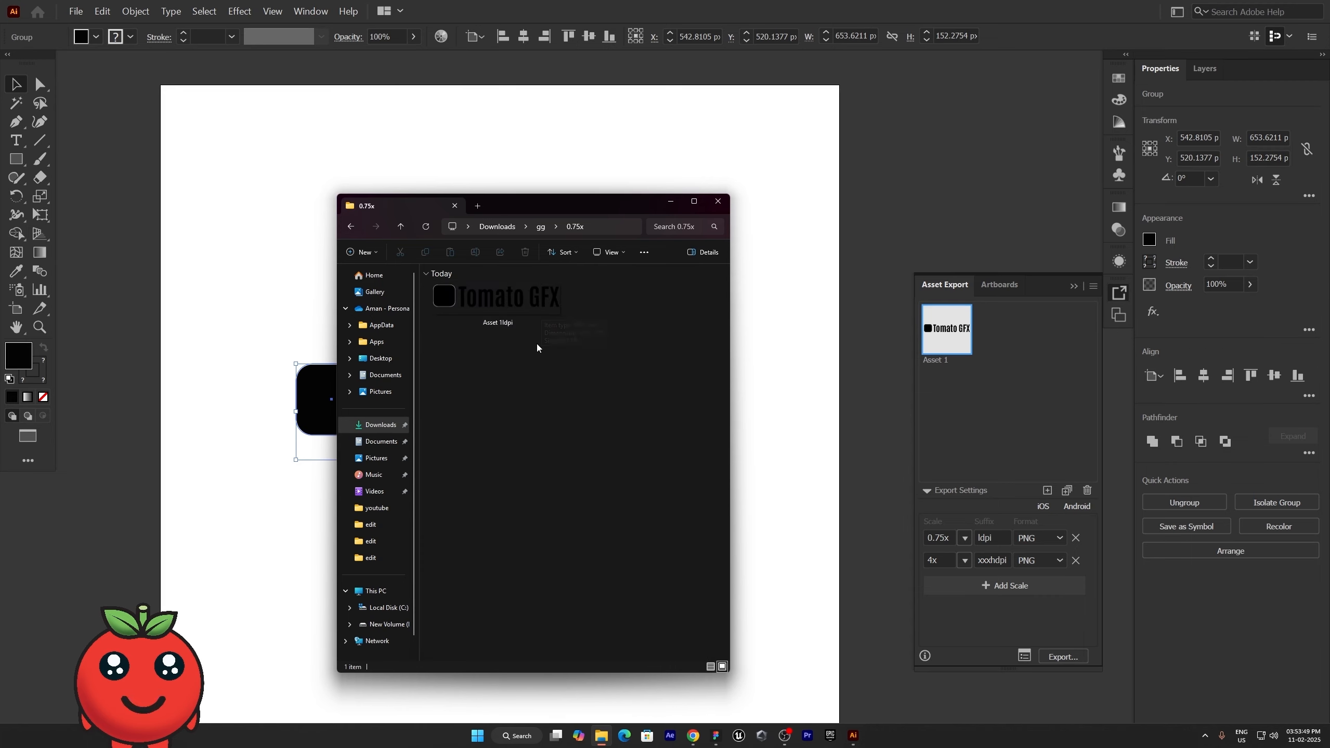
click(717, 201)
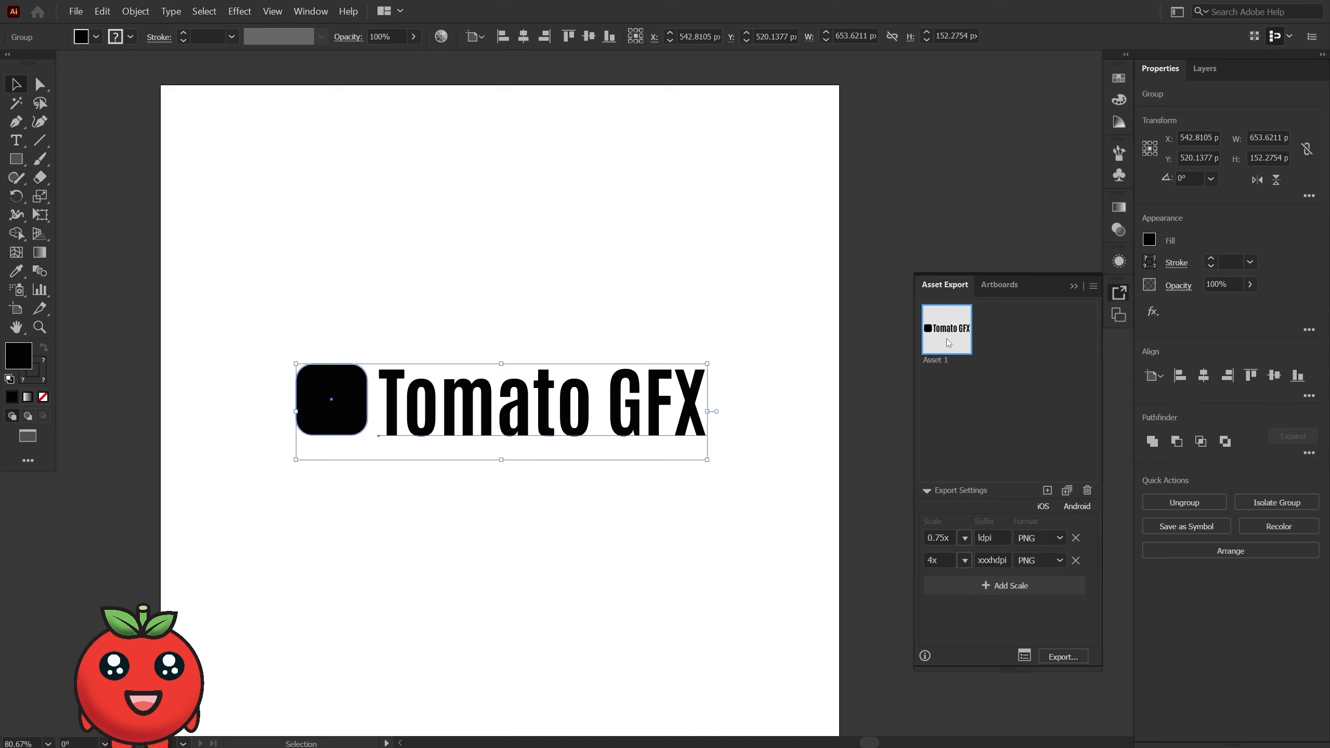
Put away the export settings, delete the logo group from the artboard and show the Appearance attributes.
click(1069, 285)
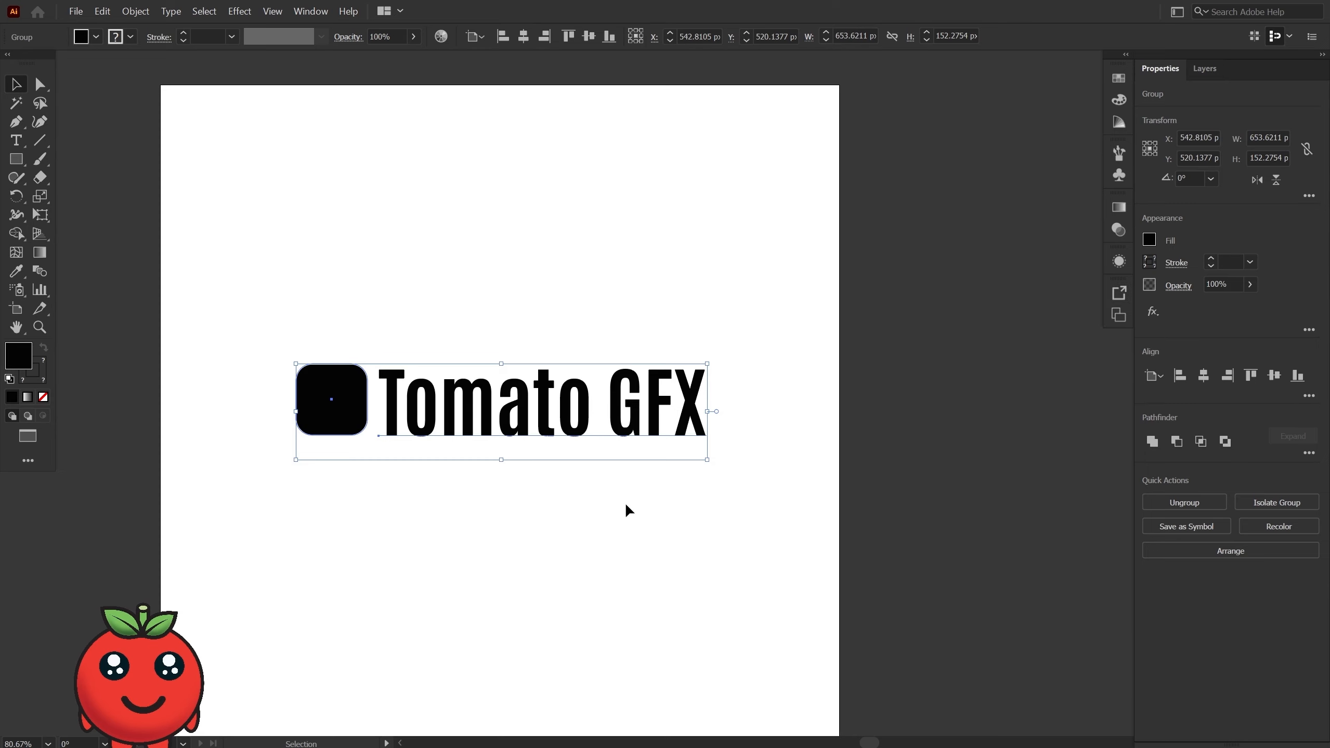
key(Delete)
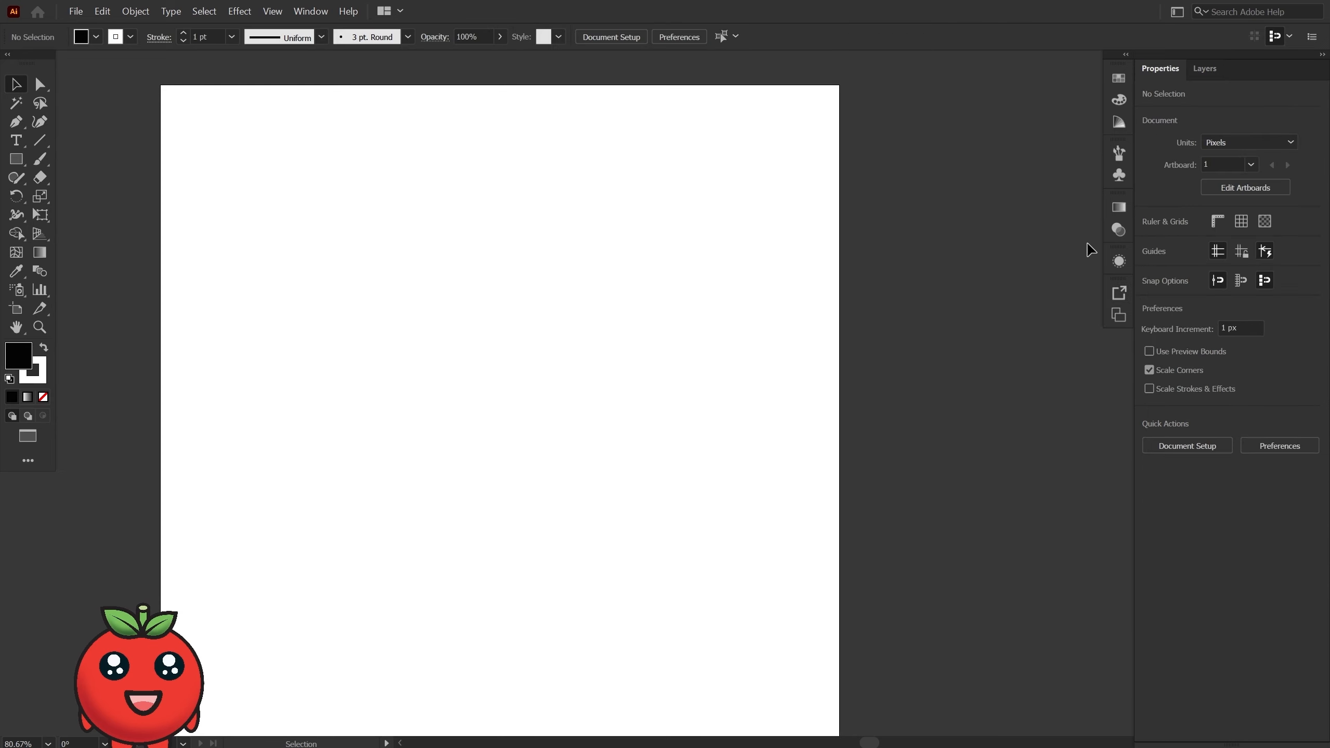
click(1120, 260)
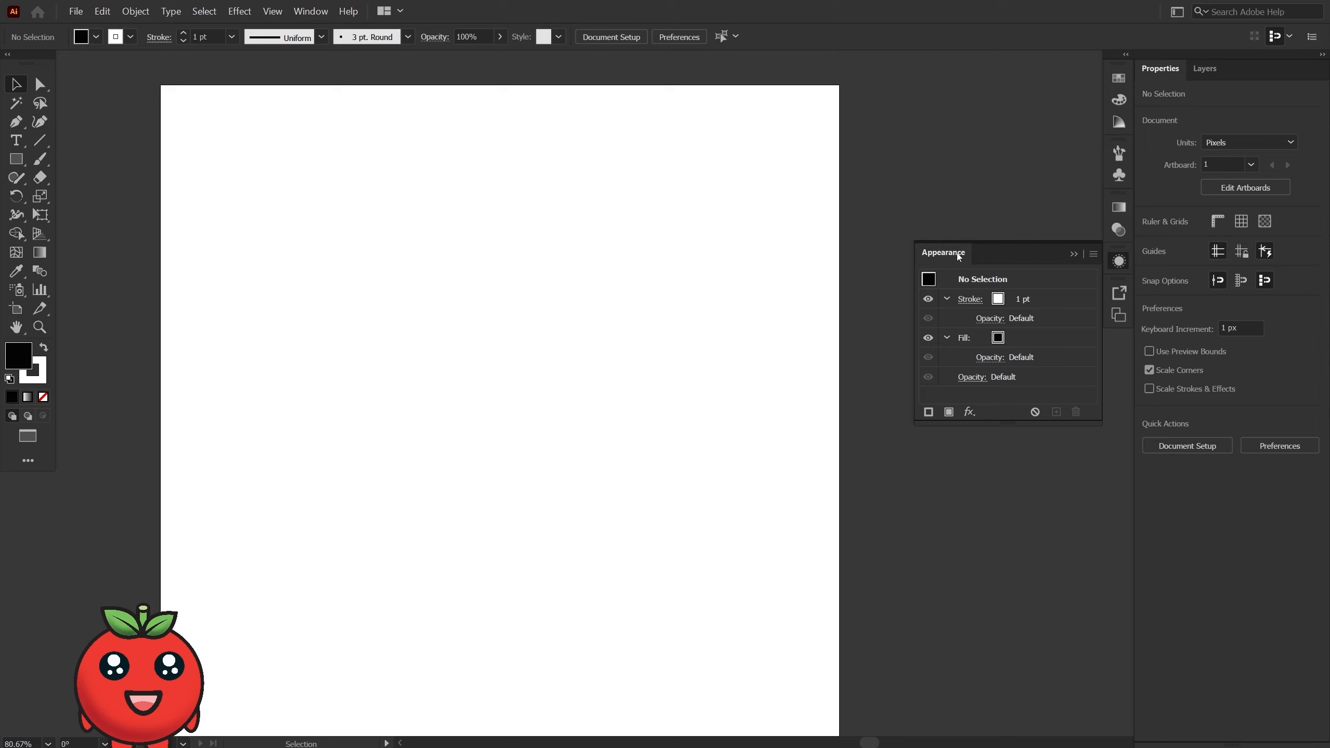
Undock the Appearance panel, make it taller and place it just beside the artboard.
drag(1050, 252, 961, 283)
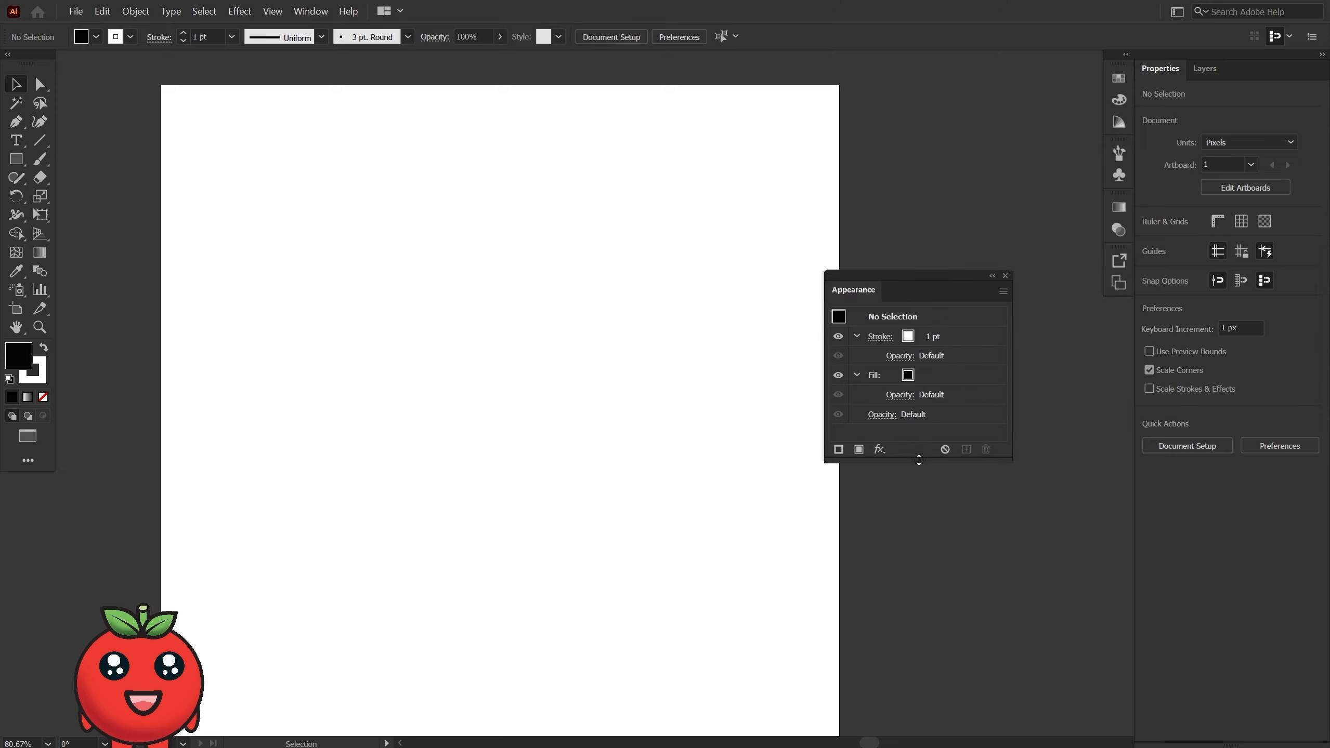
drag(917, 461, 911, 586)
drag(891, 288, 954, 271)
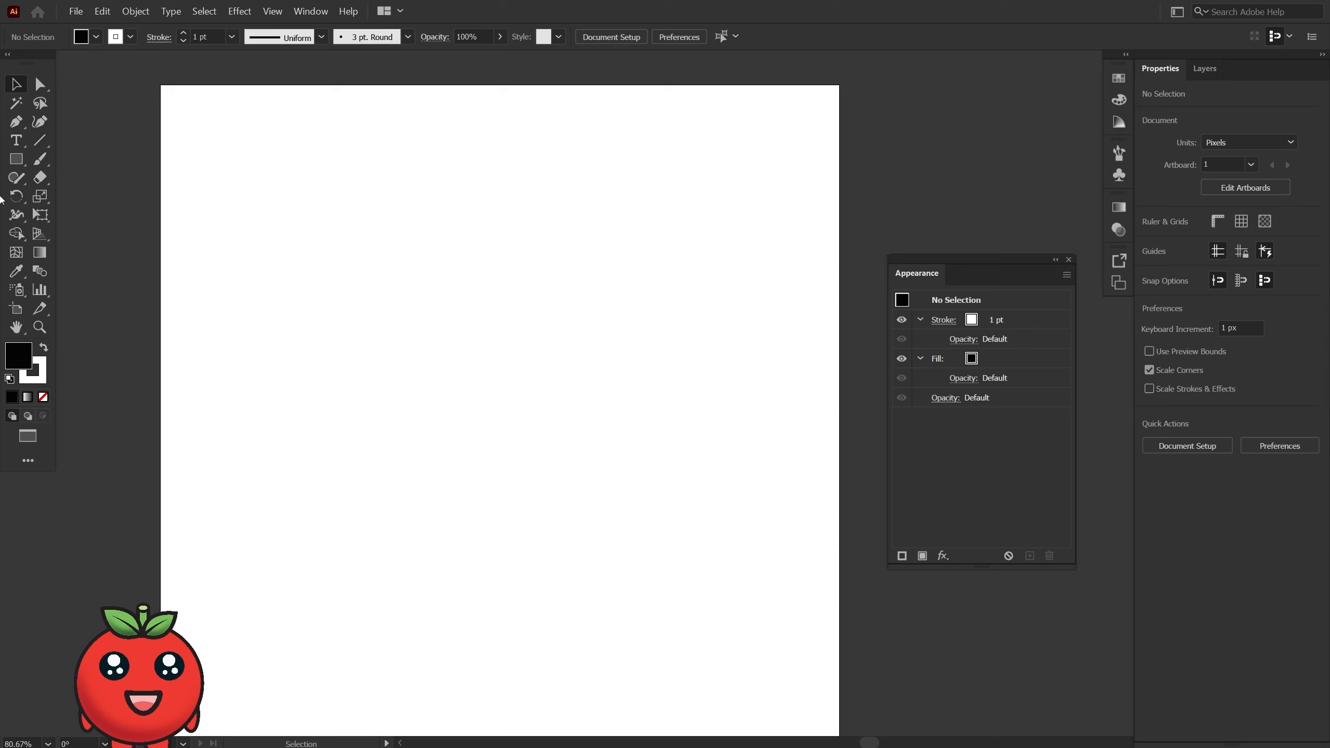
Draw a rectangle about 268 by 291 px on the artboard and swap its fill and stroke colours.
drag(22, 167, 105, 160)
mouse_move(337, 246)
mouse_down()
mouse_move(520, 402)
mouse_move(505, 429)
mouse_up()
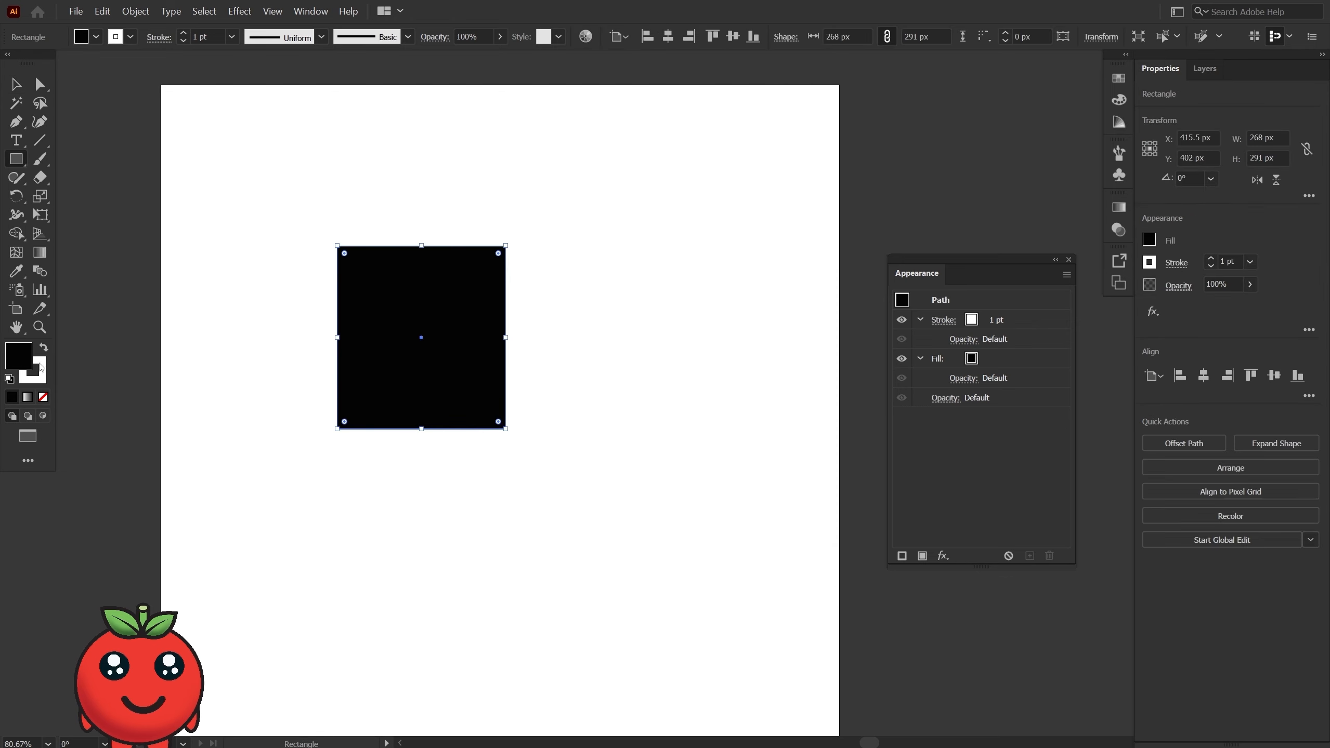
click(44, 348)
Give the rectangle a red (ff2e2e) stroke of 10 pt and round its corners to about 31 px.
click(40, 378)
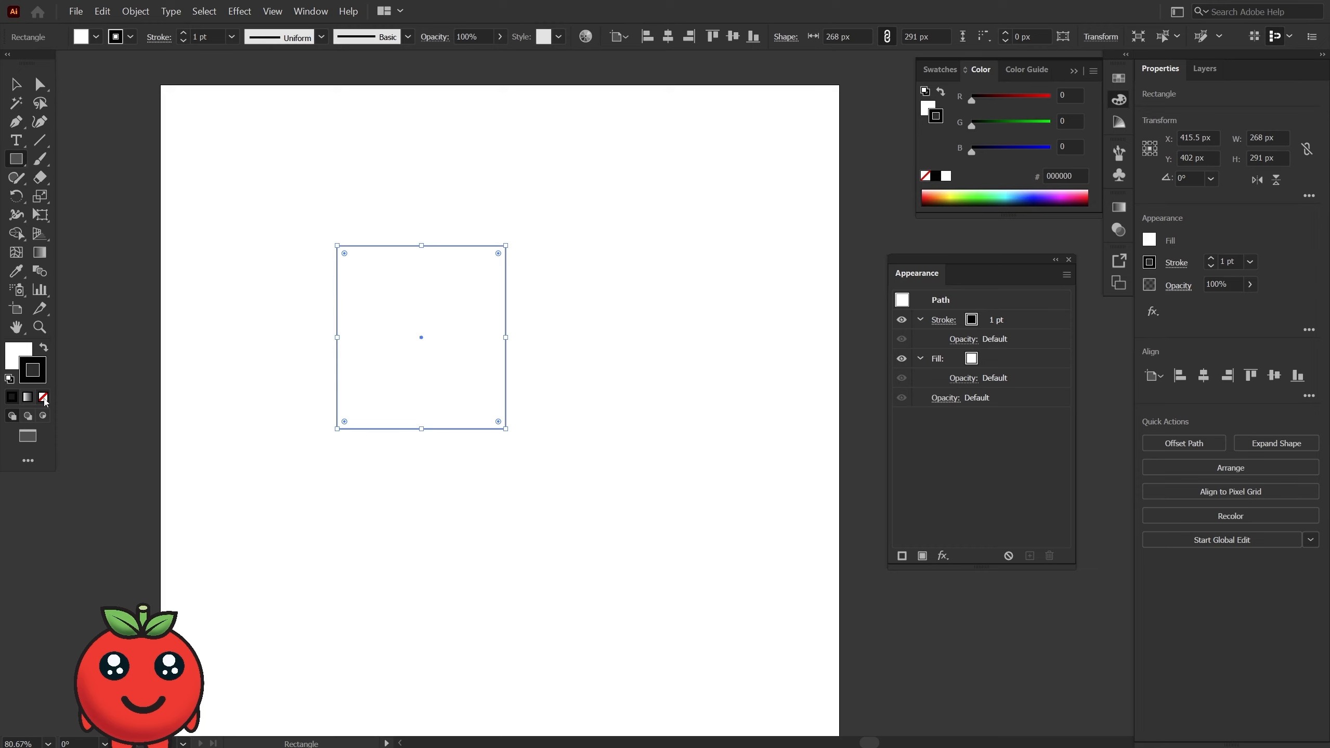
drag(942, 198, 923, 195)
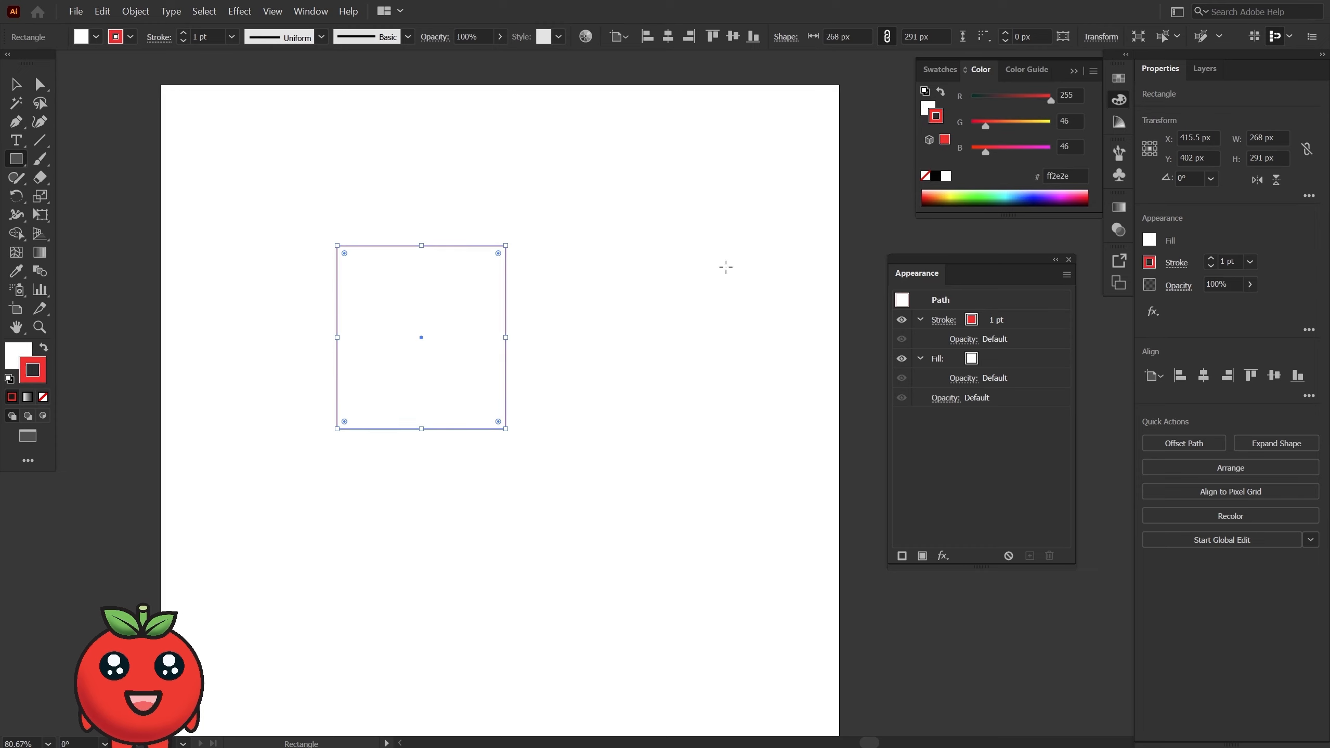
click(1210, 258)
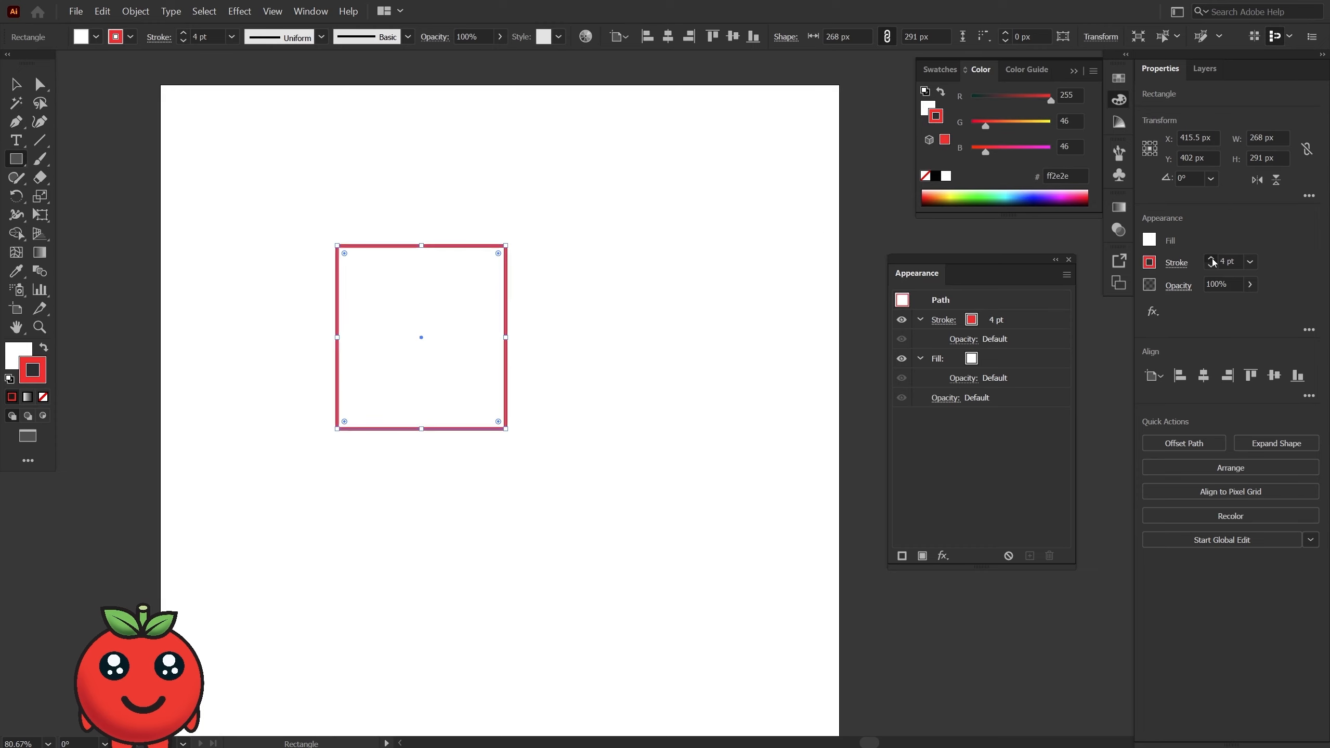
click(22, 87)
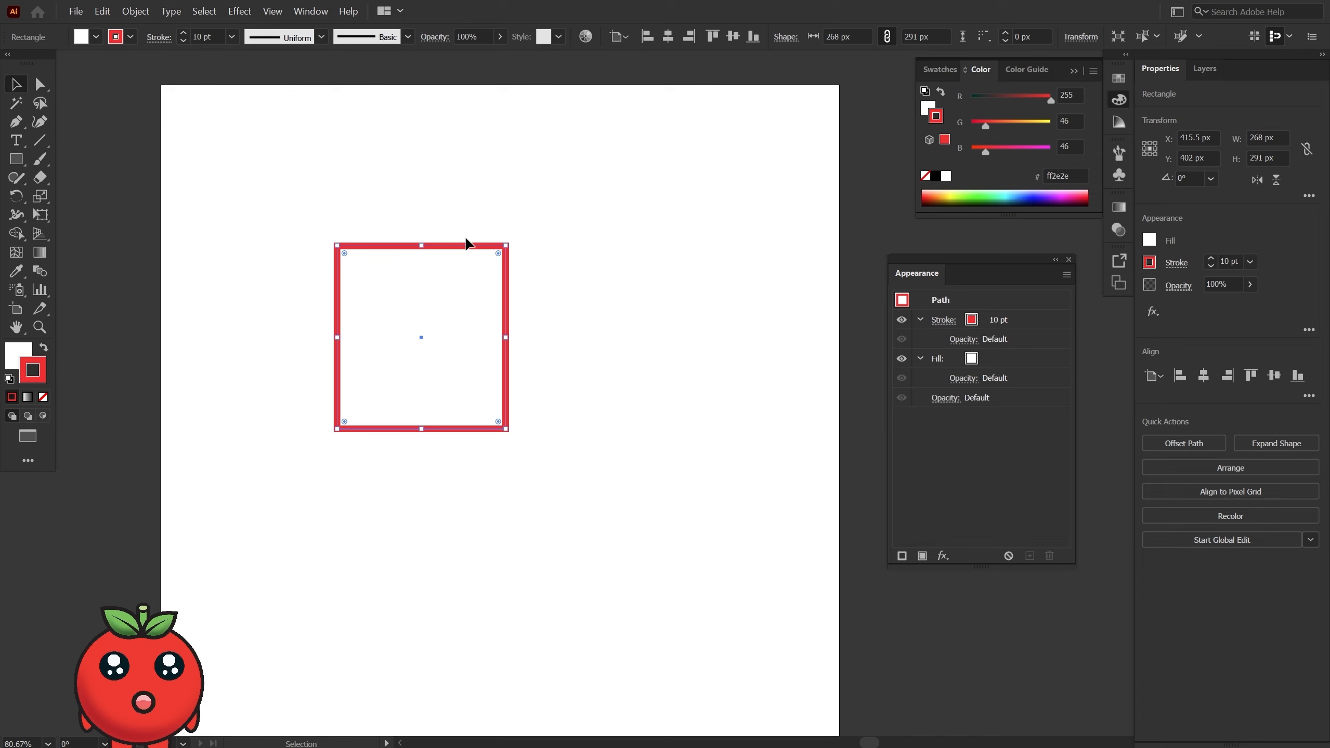
Apply a Drop Shadow effect in Multiply mode with 75% opacity, 7 px X and Y offsets and 5 px blur.
click(1152, 312)
mouse_move(1232, 422)
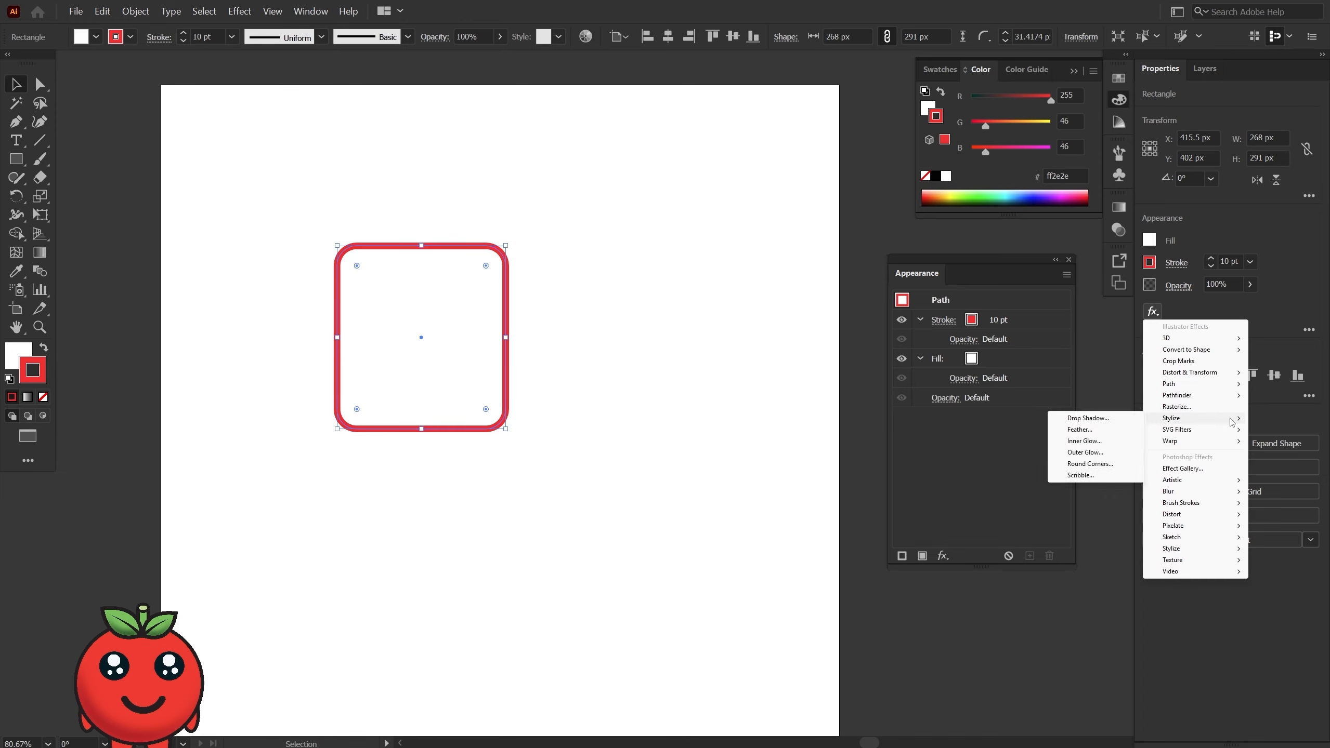
click(1087, 419)
click(676, 456)
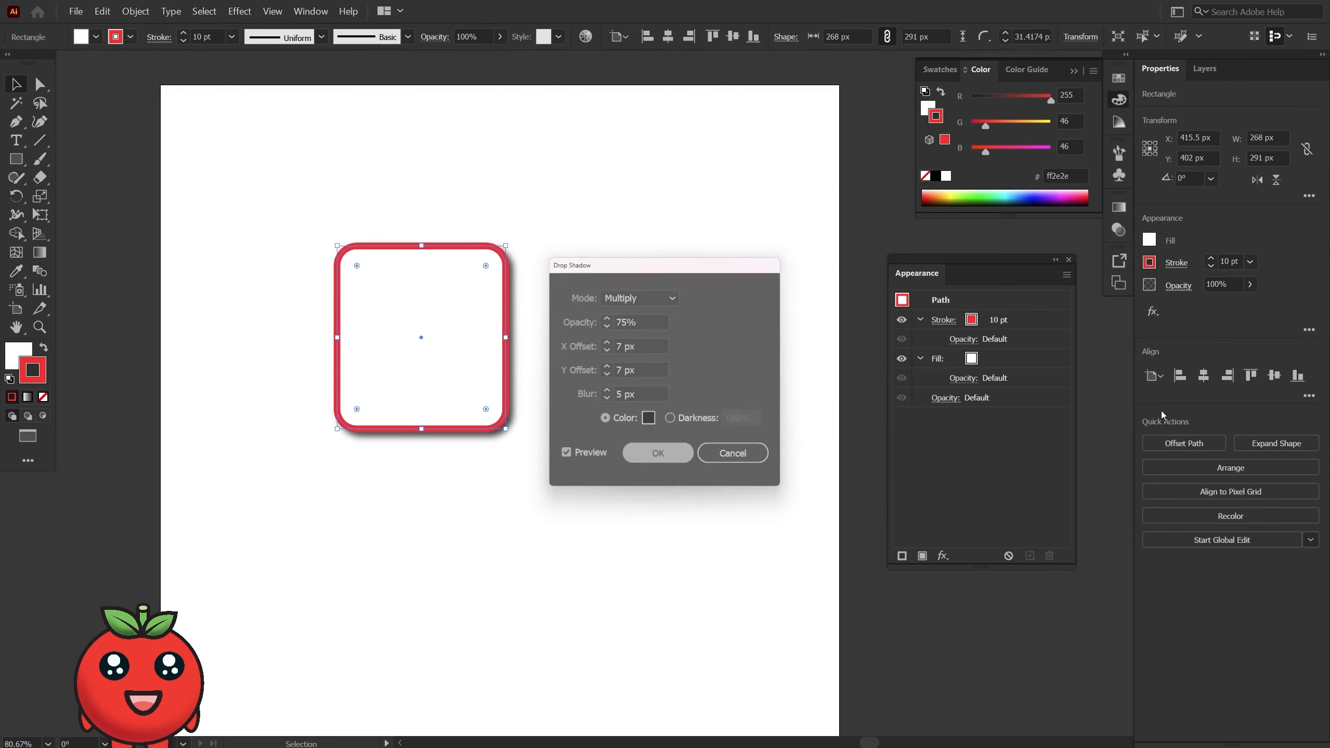
Add an Inner Glow effect in black (000000) with Normal mode, 75% opacity and 5 px blur from the edge.
click(1152, 311)
mouse_move(1197, 420)
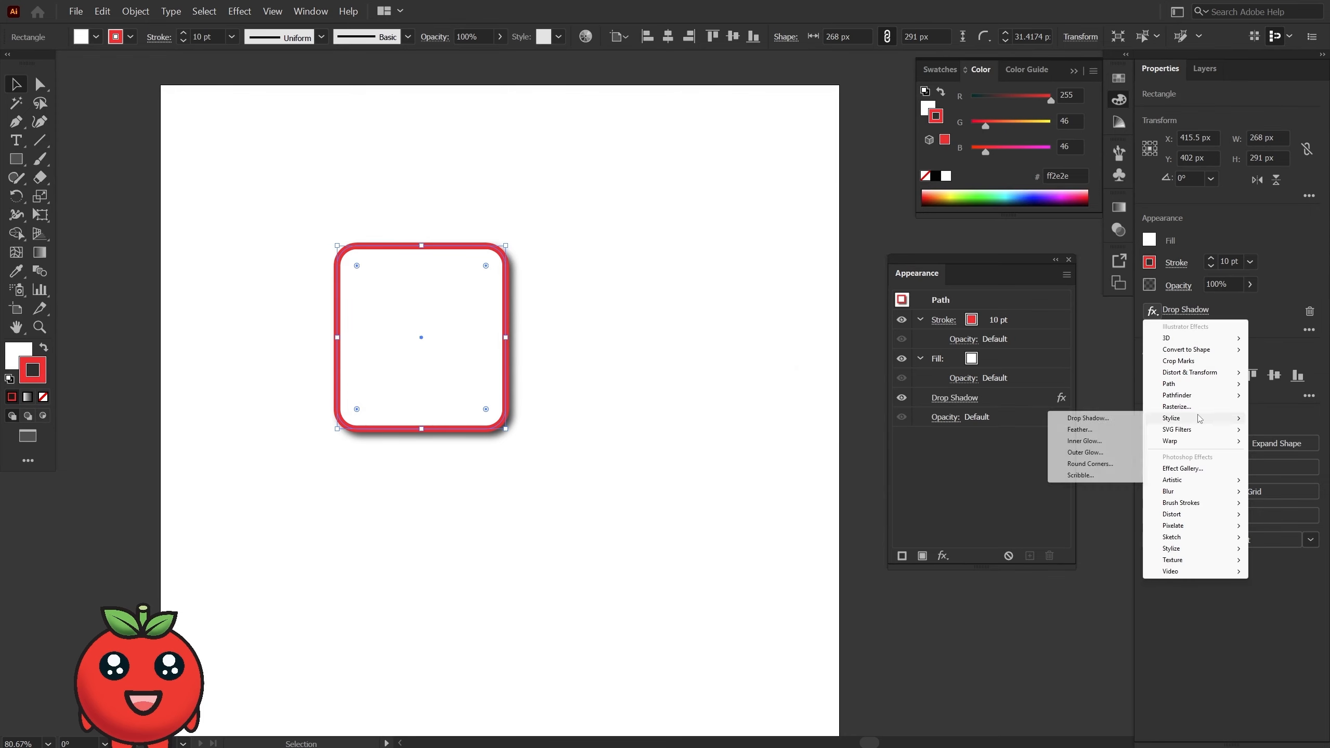
click(1083, 442)
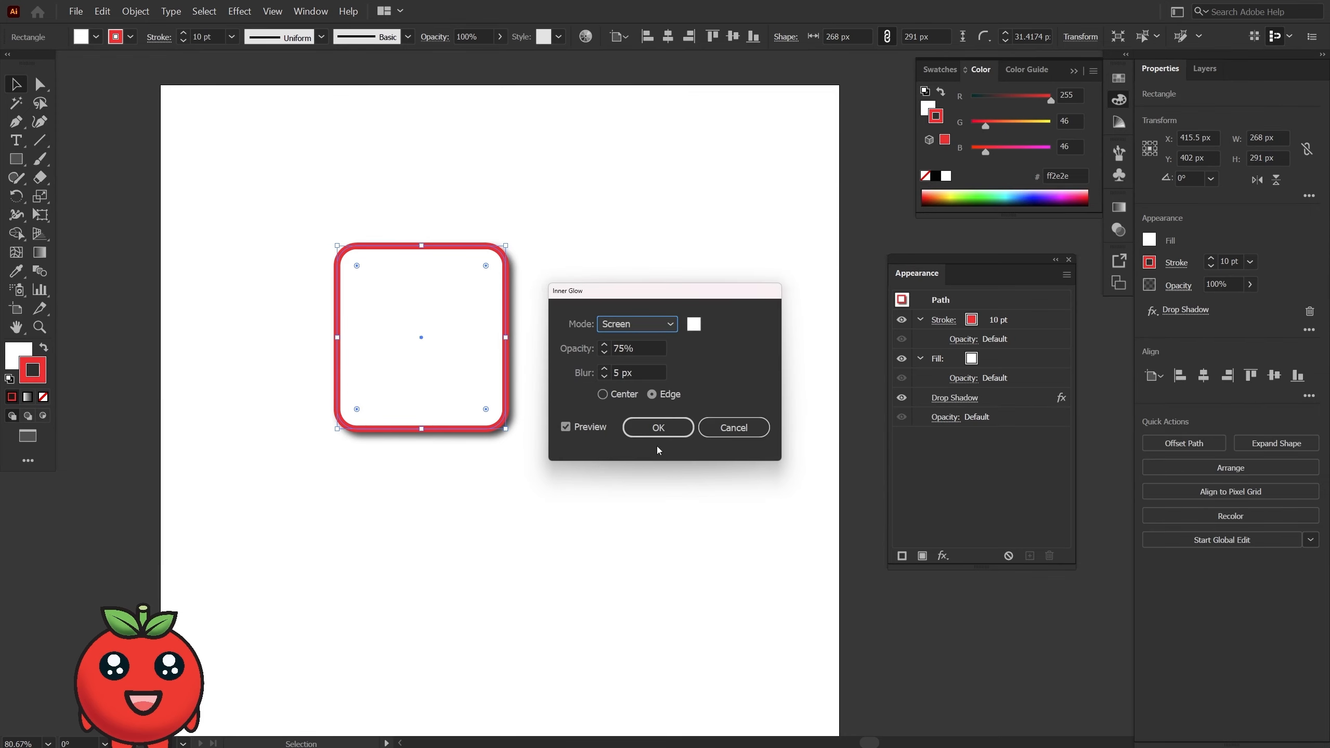
click(692, 324)
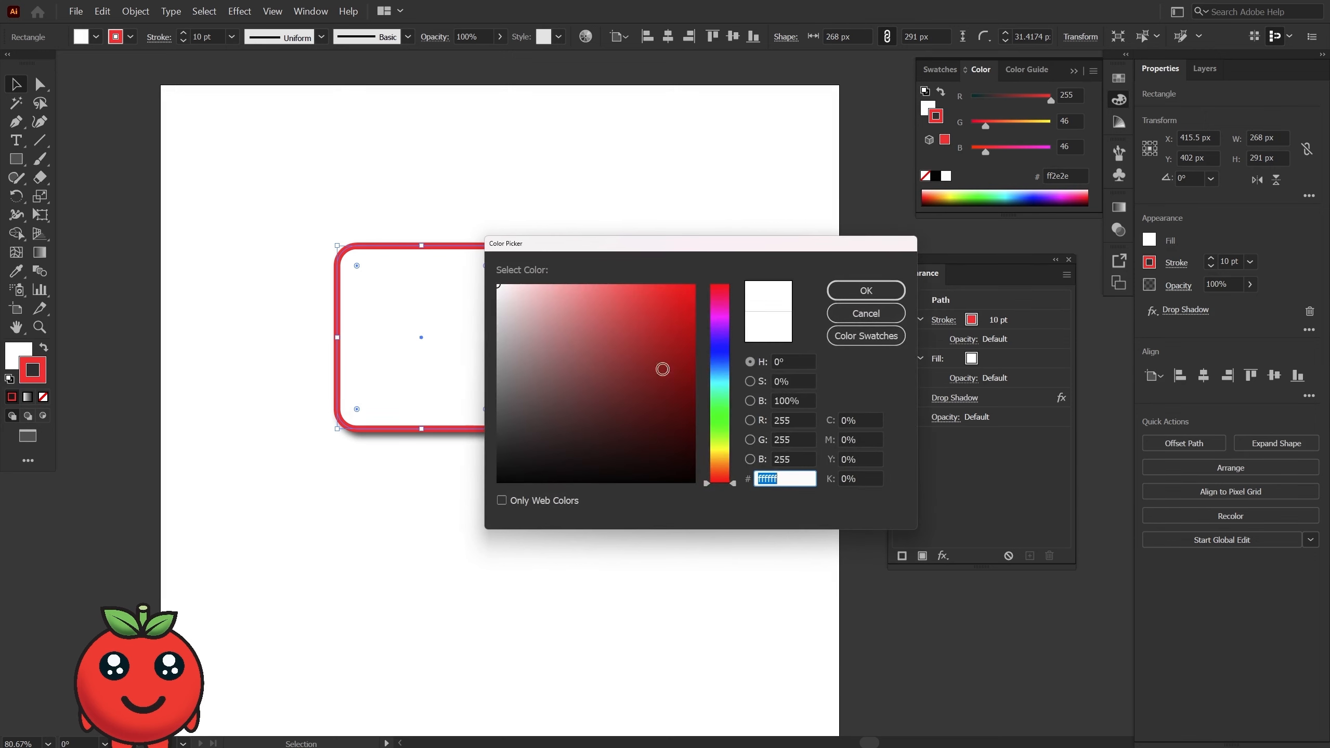
drag(575, 462, 480, 504)
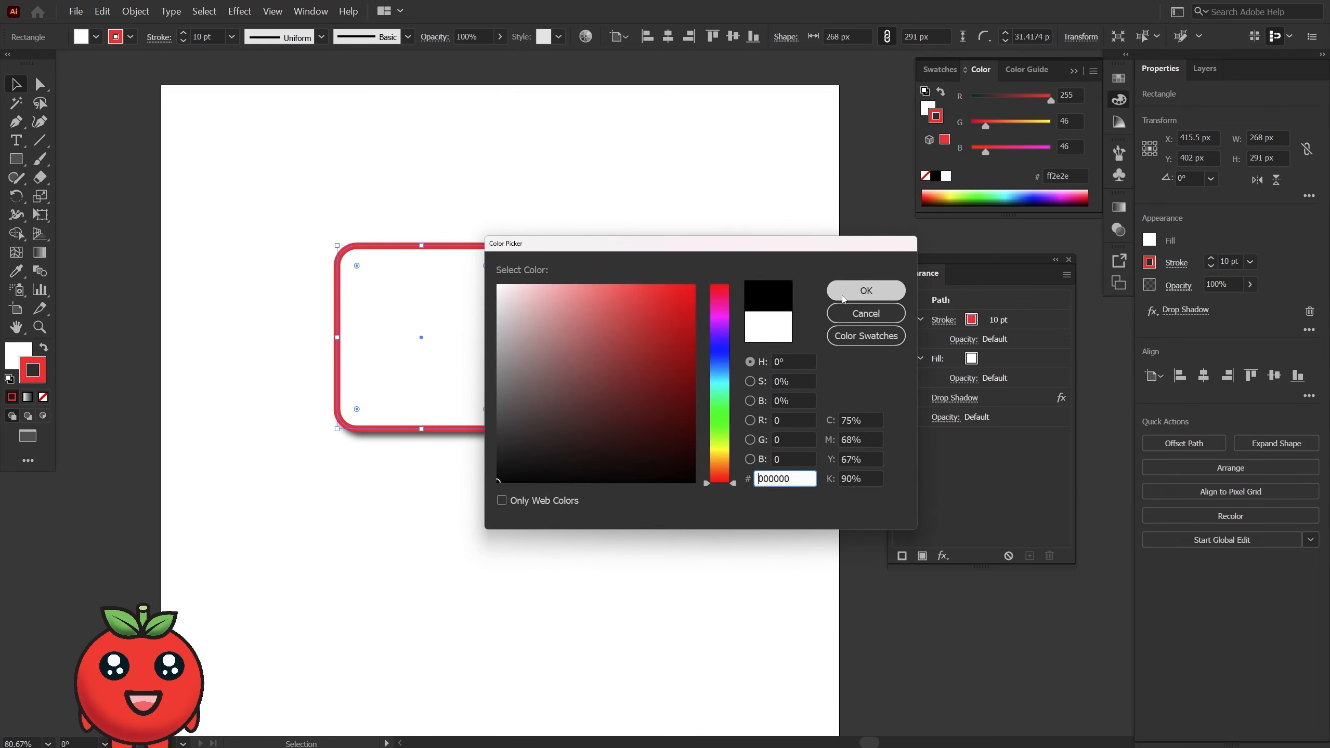
click(870, 291)
click(636, 324)
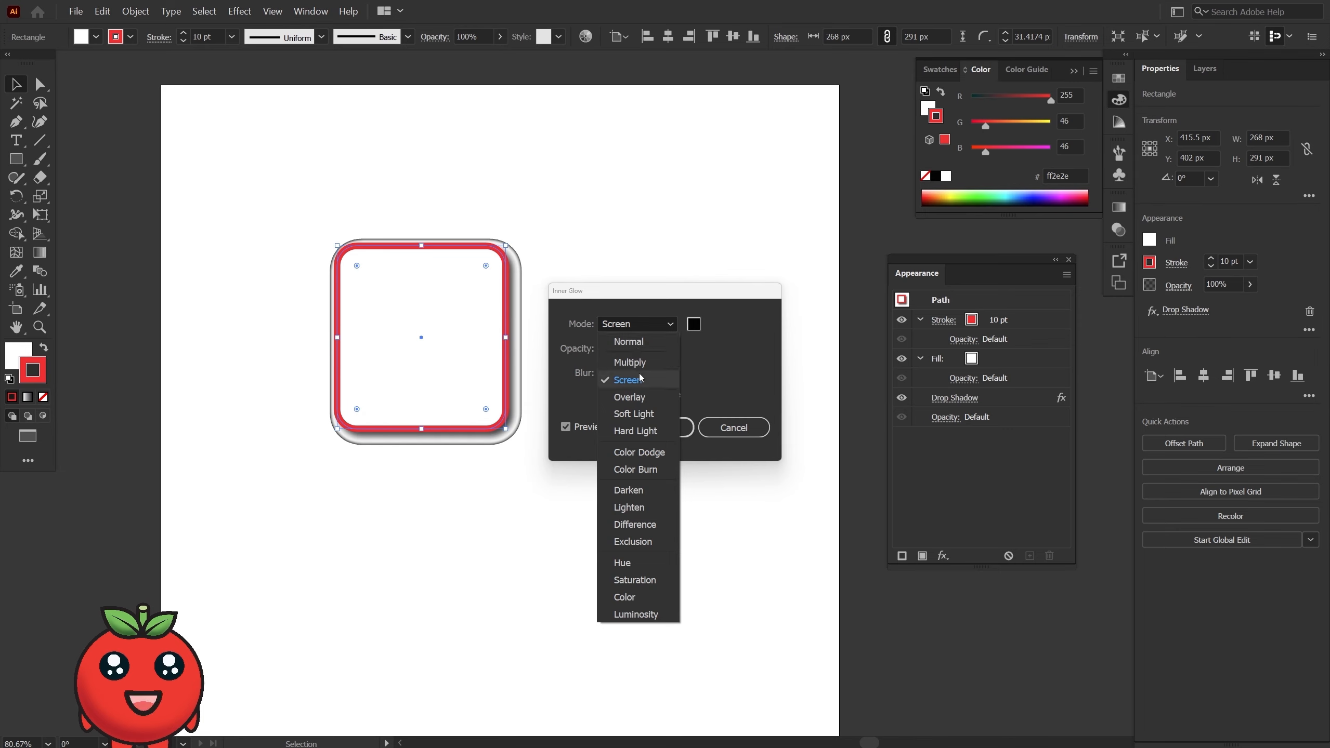
click(628, 342)
key(Return)
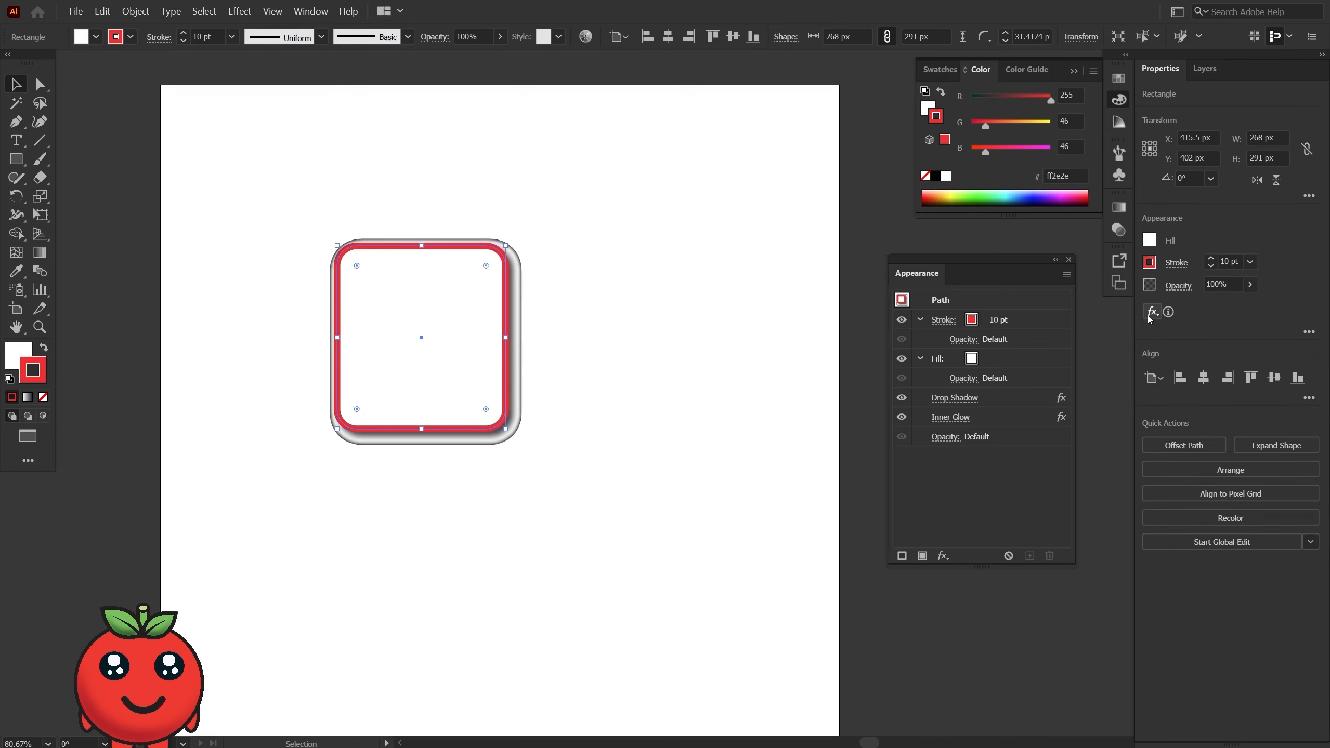
Add a Scribble effect to the rectangle with the Default settings.
click(1151, 311)
mouse_move(1183, 422)
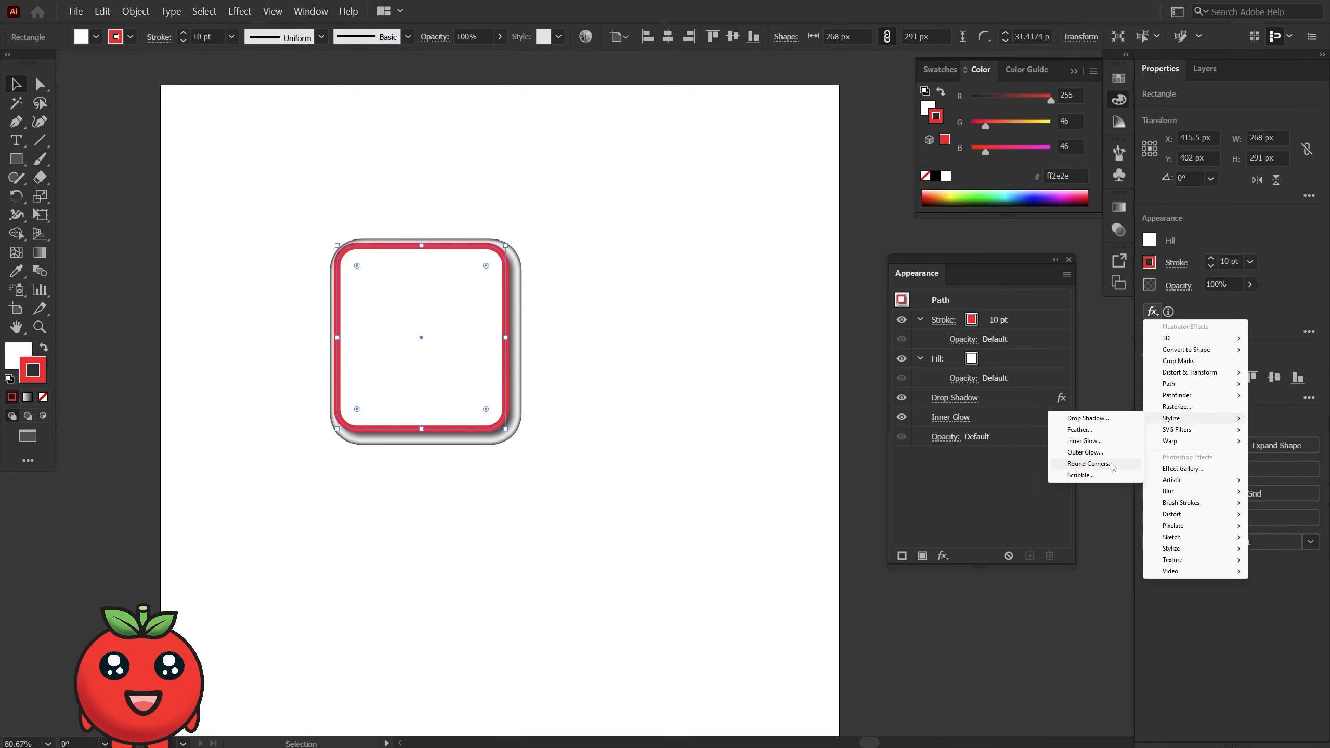
click(1082, 474)
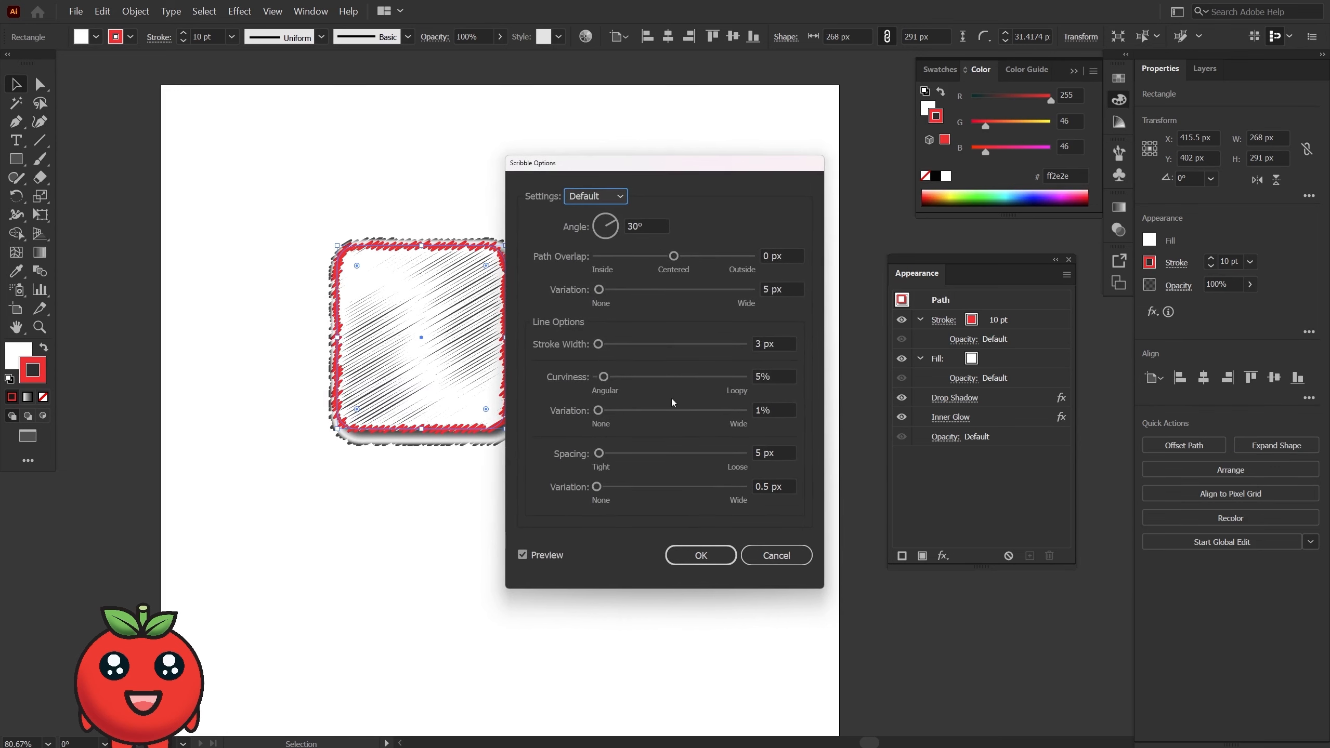
click(700, 553)
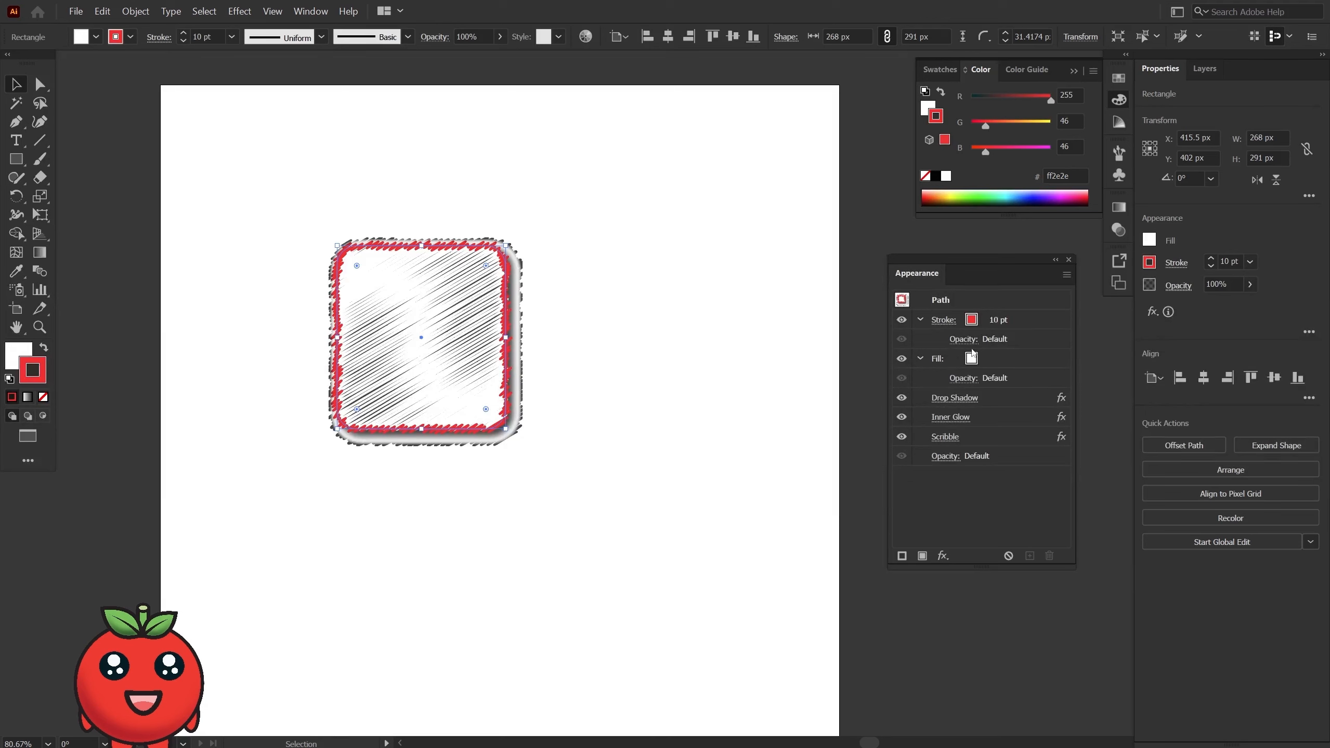
Move Drop Shadow below Scribble in the effect order, and try Scribble above Inner Glow before swapping the two back.
mouse_move(1170, 313)
drag(1008, 399, 1004, 450)
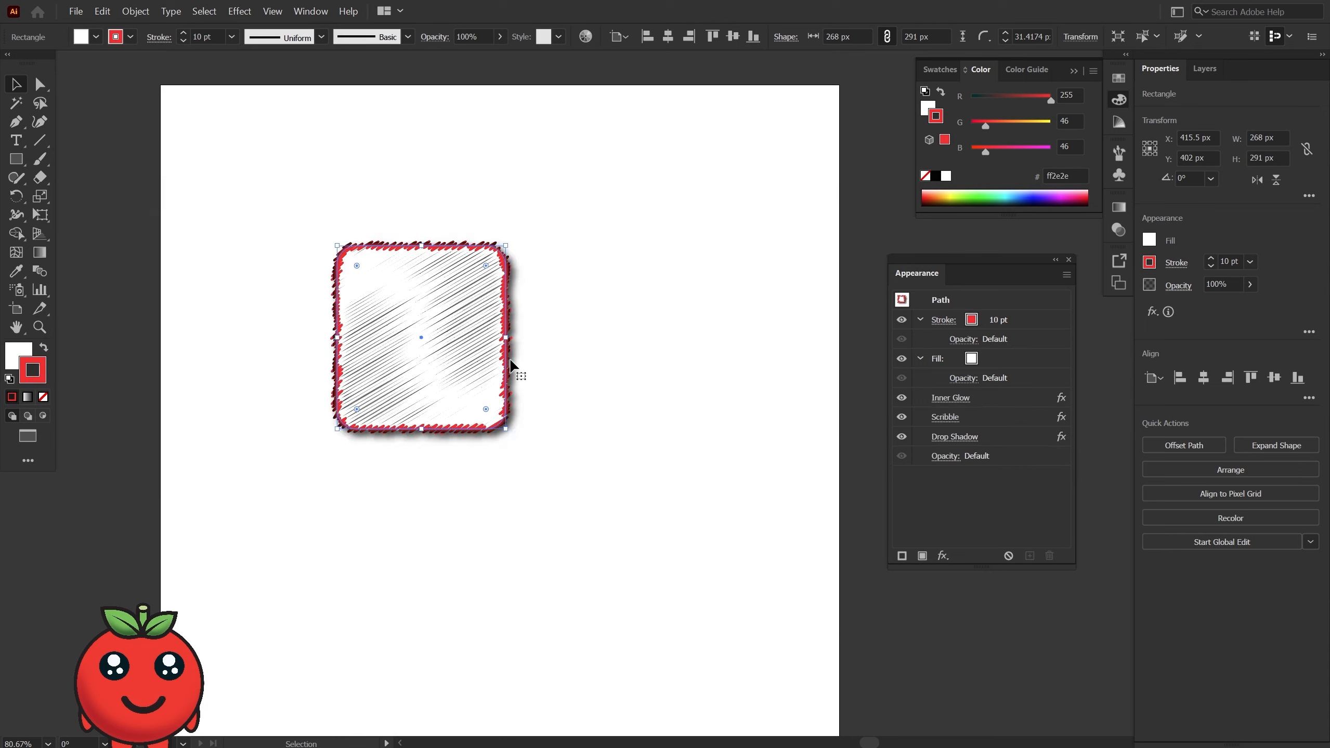
drag(962, 421, 961, 396)
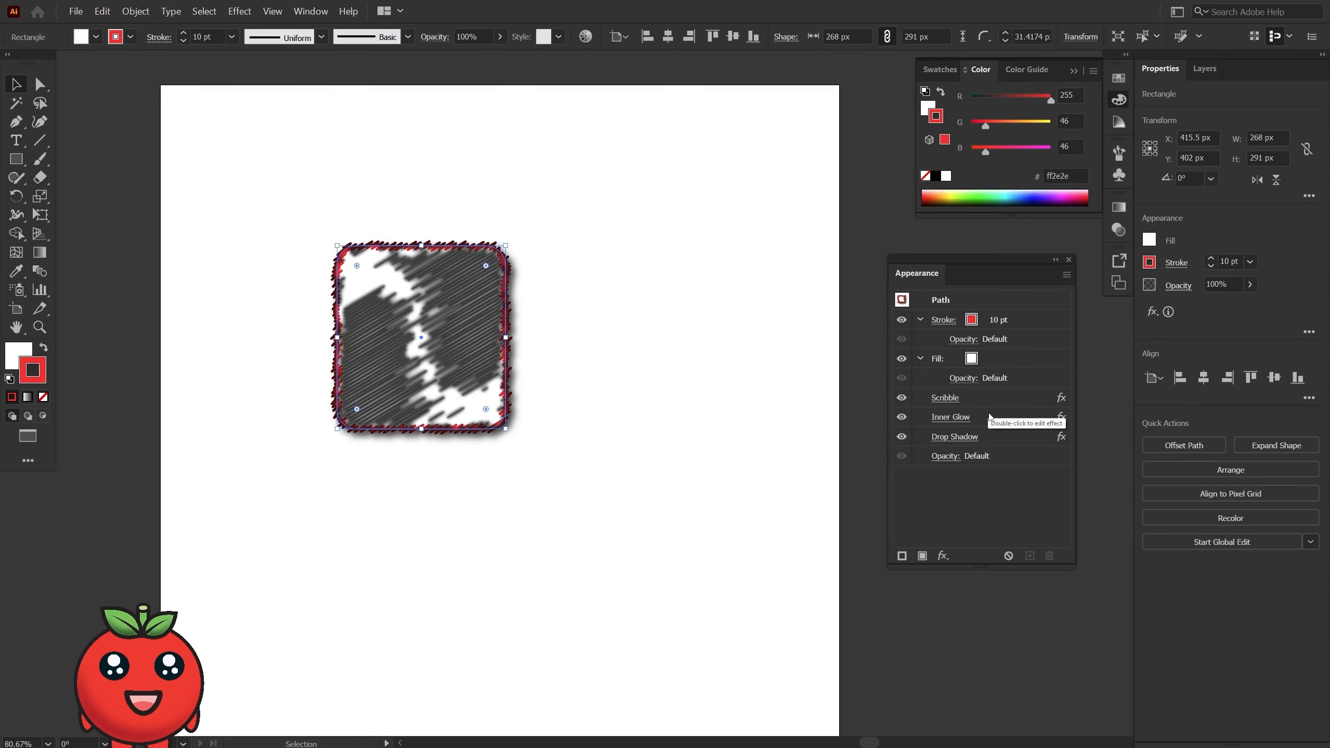
drag(990, 418, 986, 393)
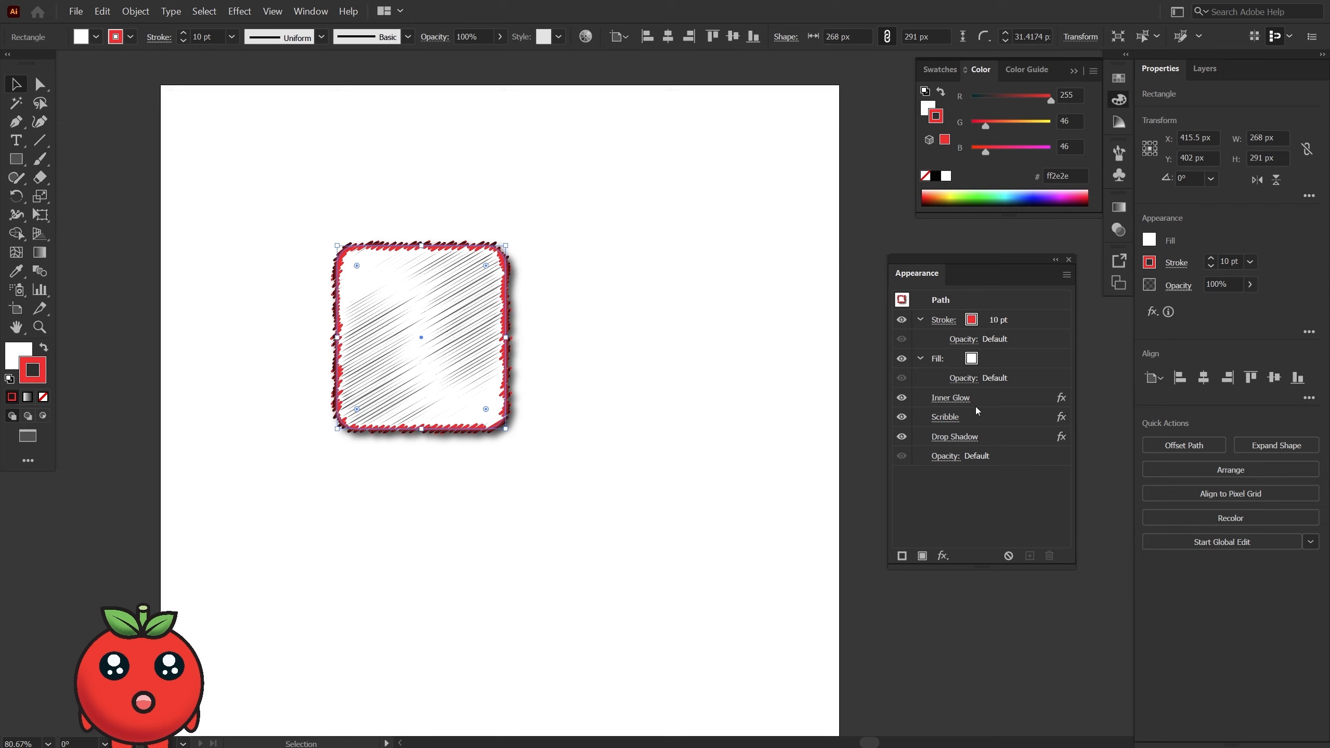
Move the Drop Shadow effect into the rectangle's Stroke attribute, and hide the Inner Glow and Scribble effects.
click(993, 439)
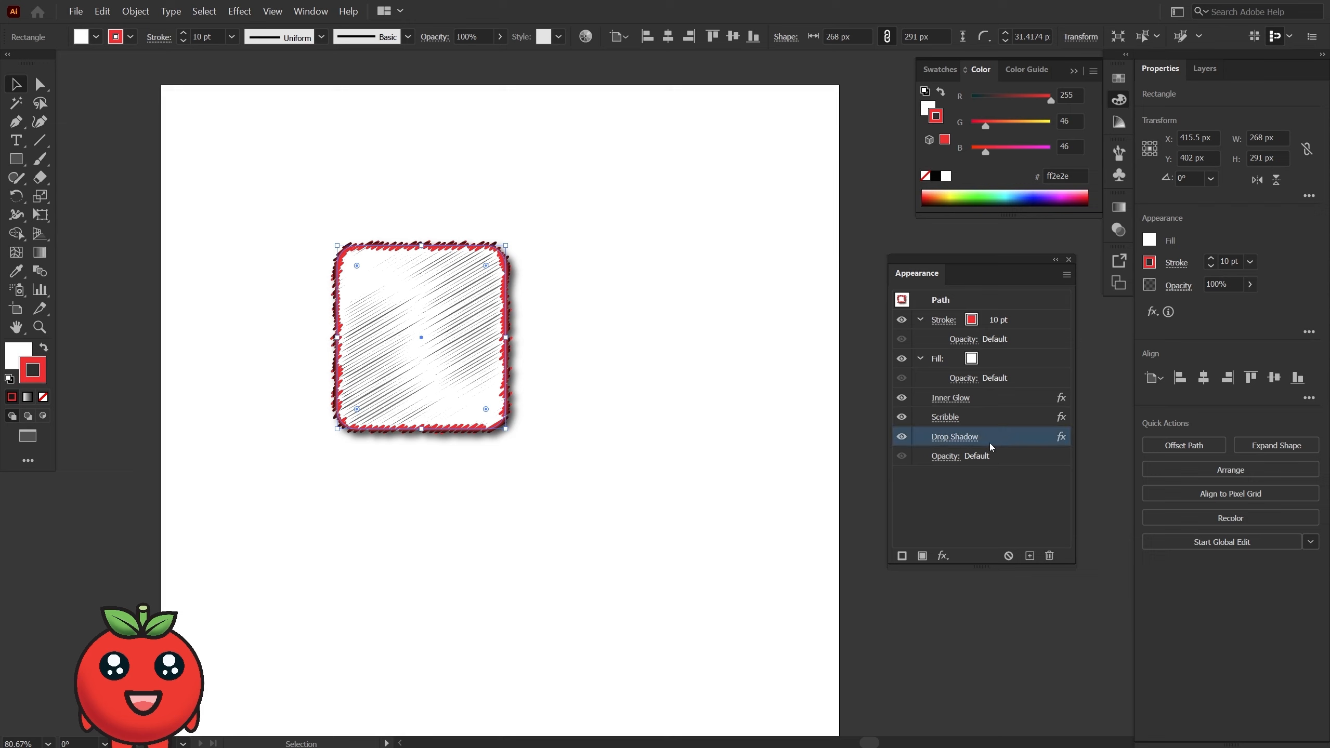
drag(994, 441, 978, 323)
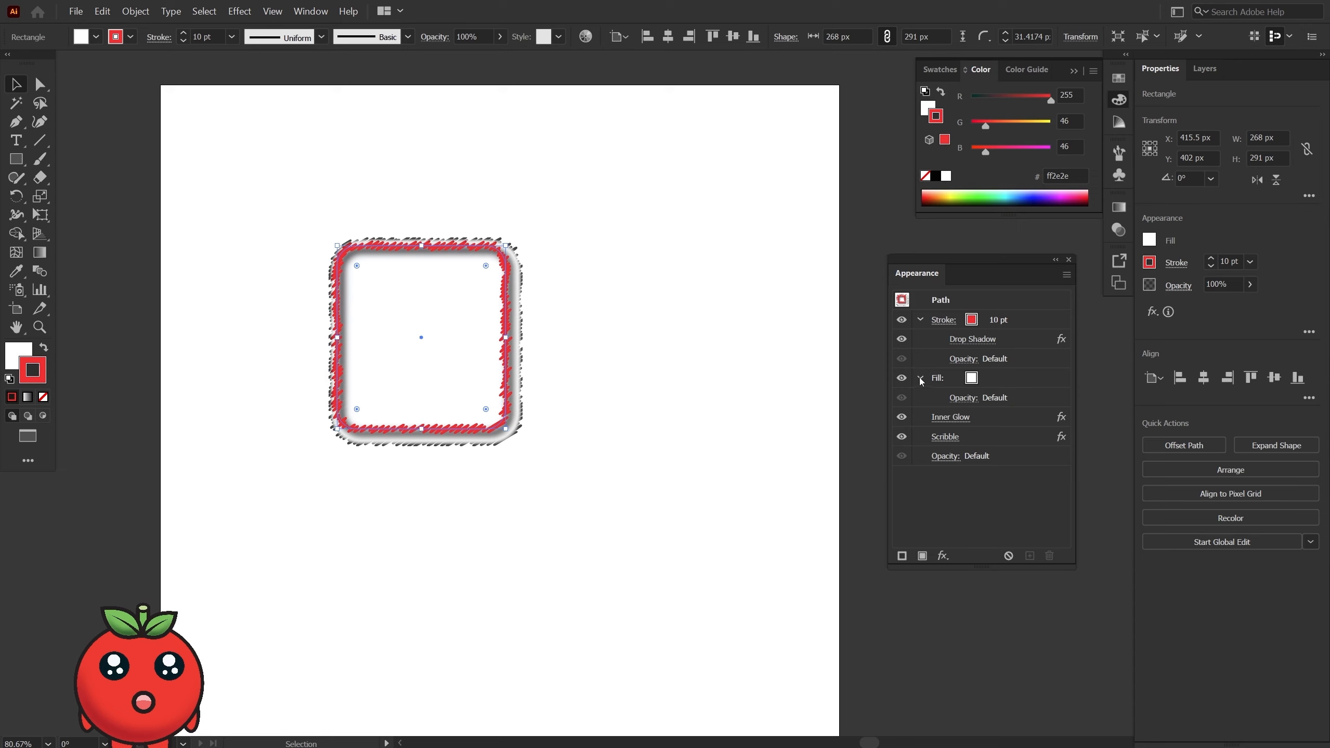
click(901, 417)
click(901, 436)
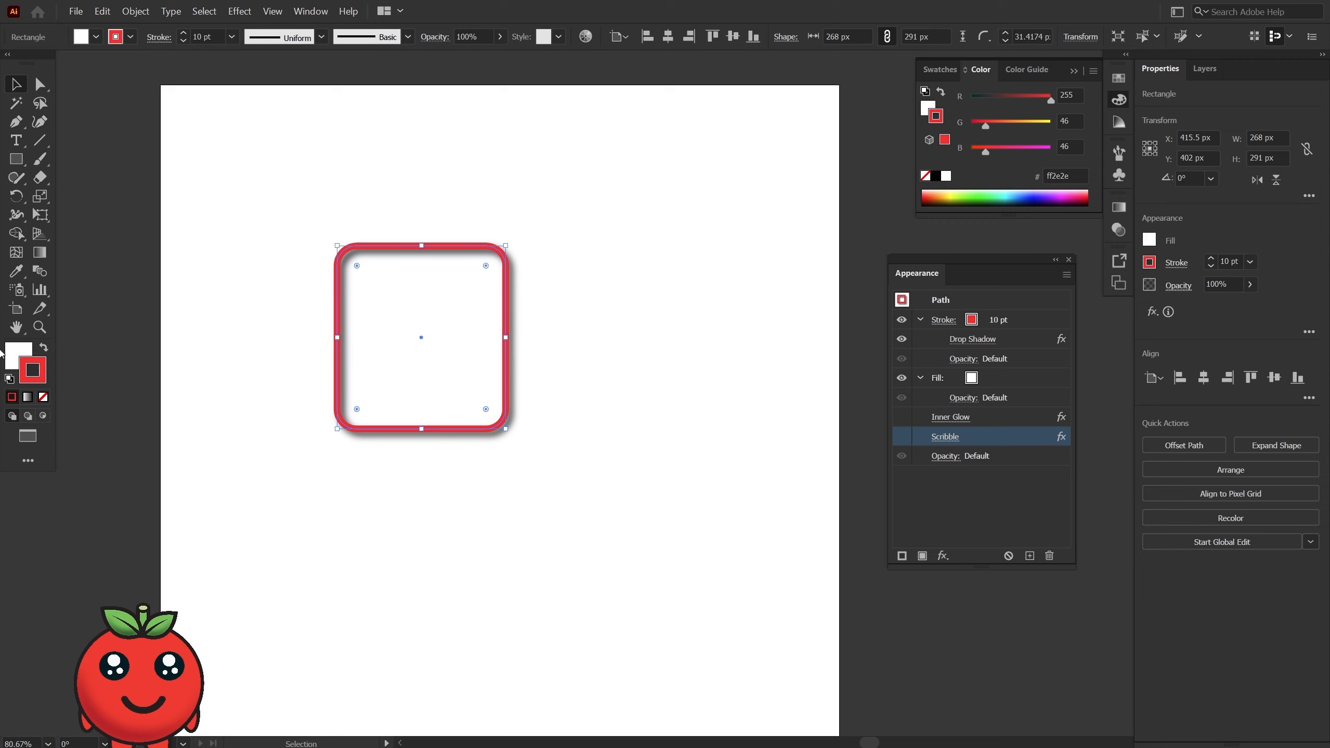
Move the rectangle to about X 721 px, Y 402.5 px and make its Inner Glow and Scribble effects visible again.
drag(364, 355, 103, 441)
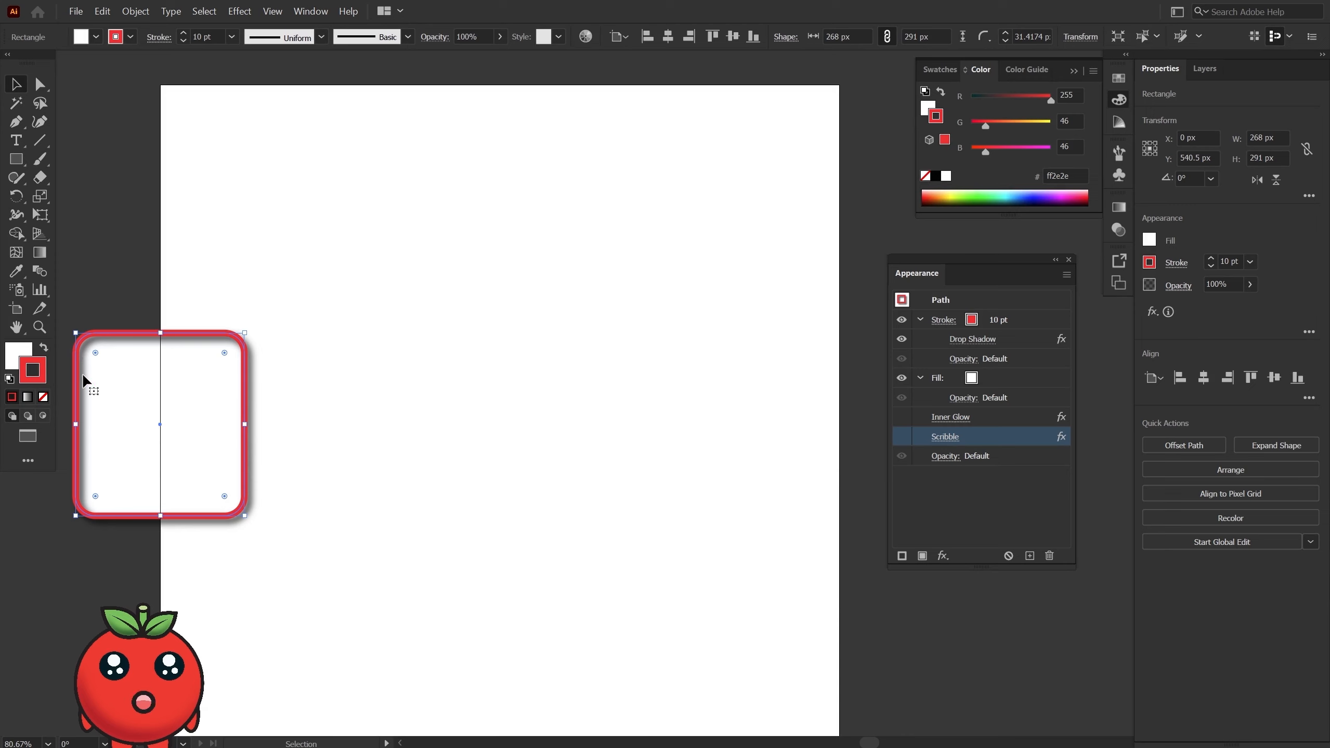
drag(92, 378, 546, 292)
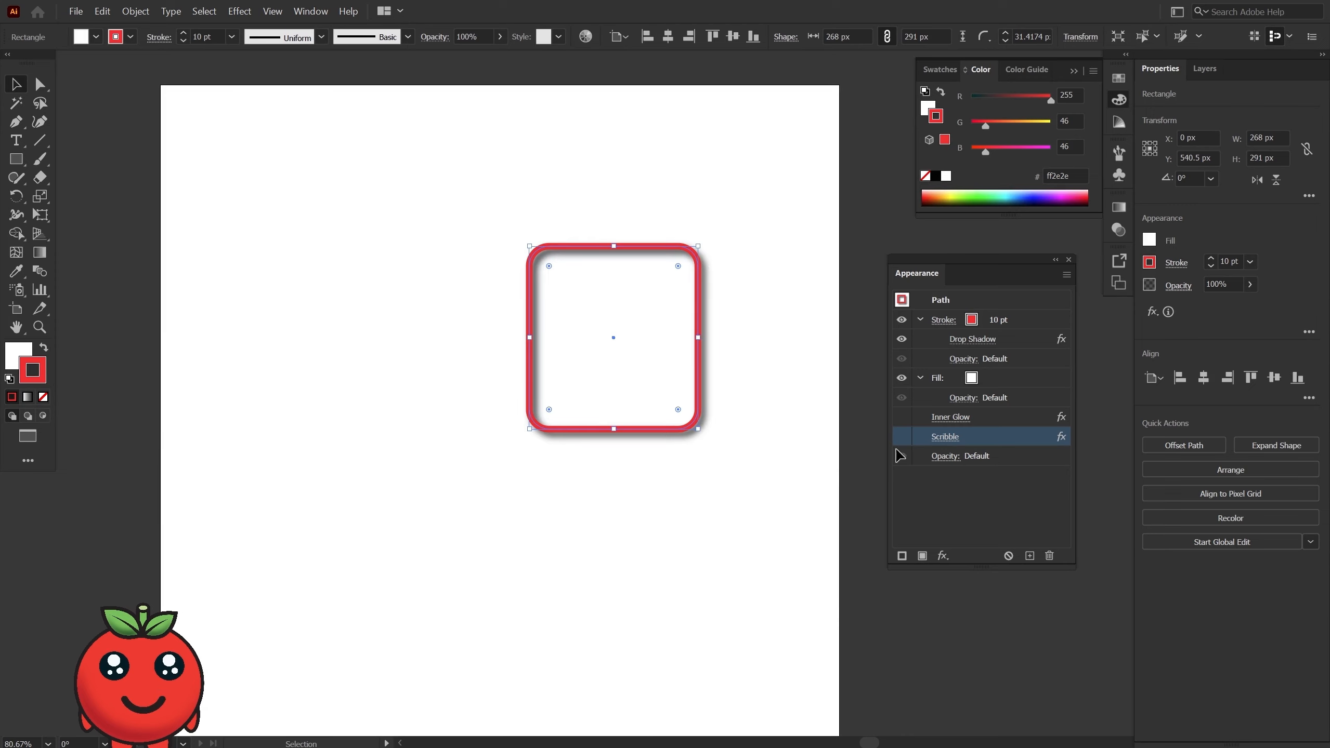
click(914, 423)
click(902, 417)
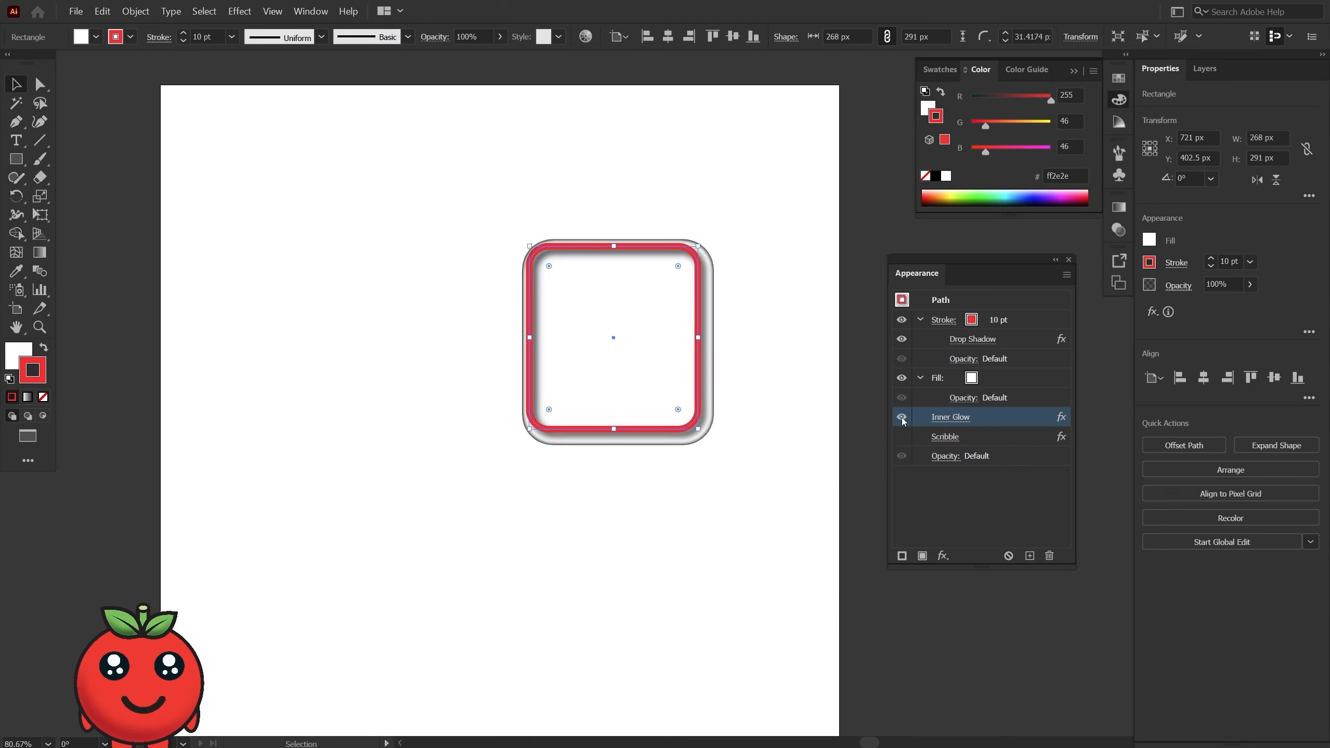
click(902, 417)
click(902, 417)
click(902, 437)
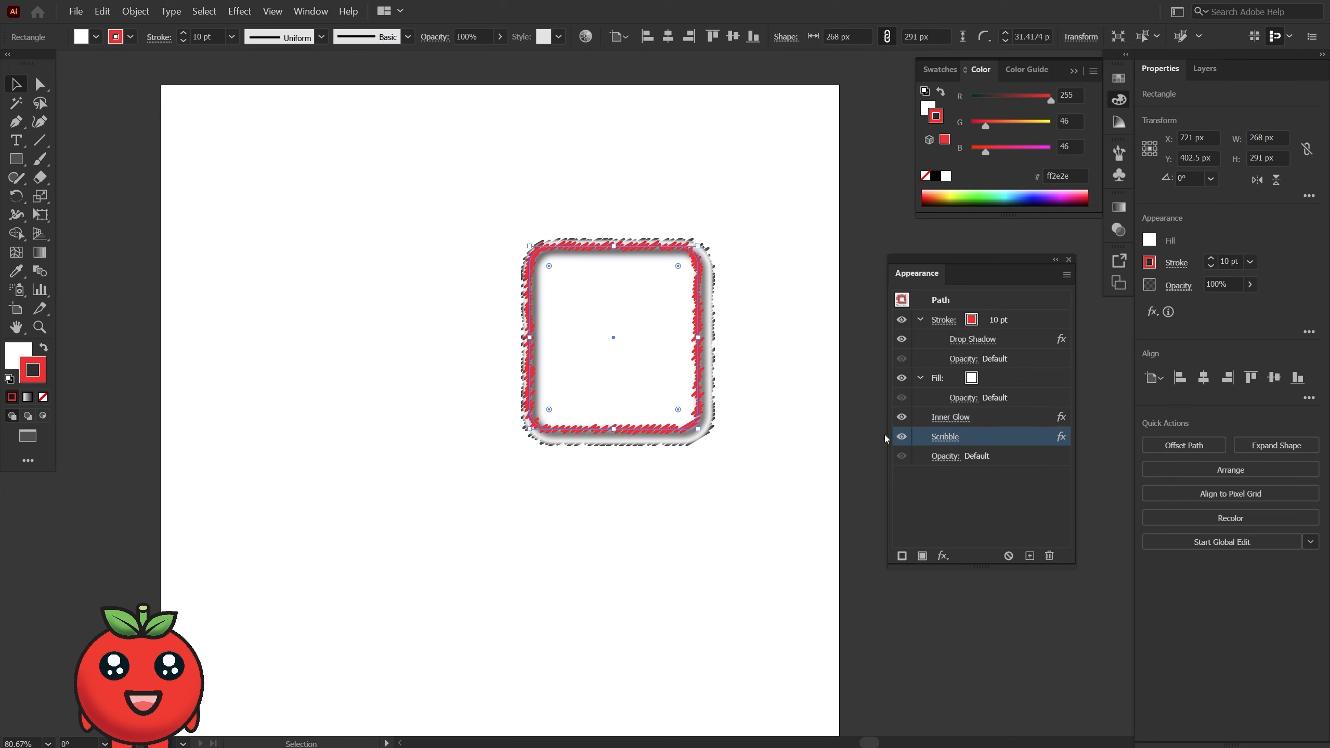
Move the Scribble effect into the Stroke attribute under Drop Shadow, reposition the rectangle and delete it from the artboard.
drag(975, 437, 975, 357)
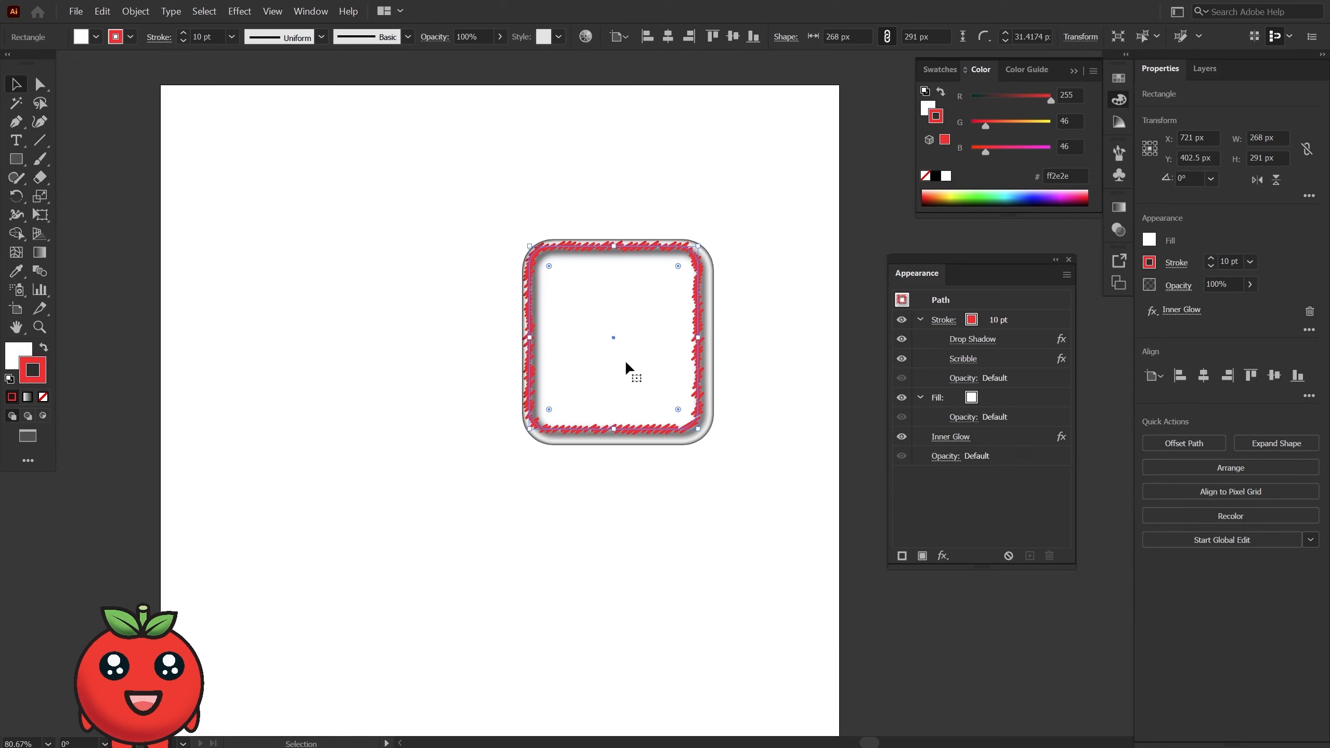
drag(626, 363, 673, 304)
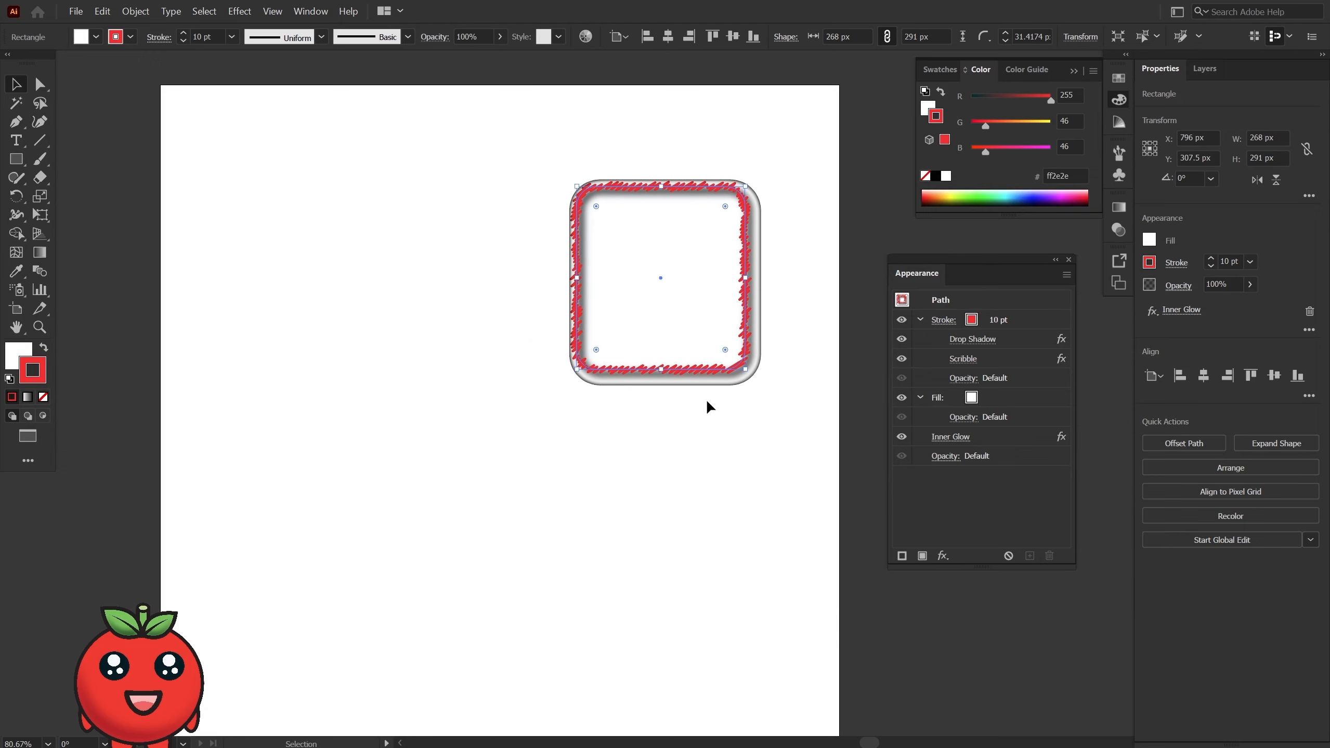
key(Delete)
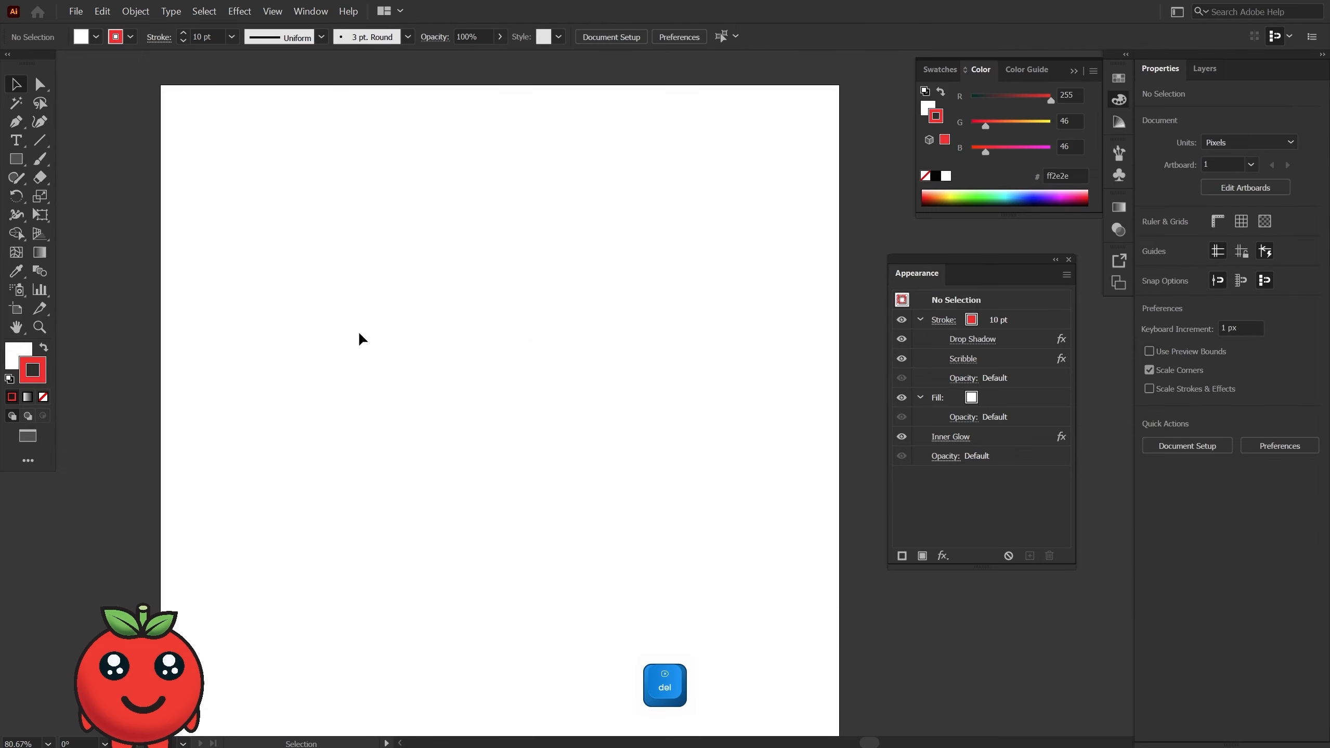
Place a "Lorem ipsum" point text in Antonio Bold on the artboard and scale it up to about 113 pt.
click(20, 142)
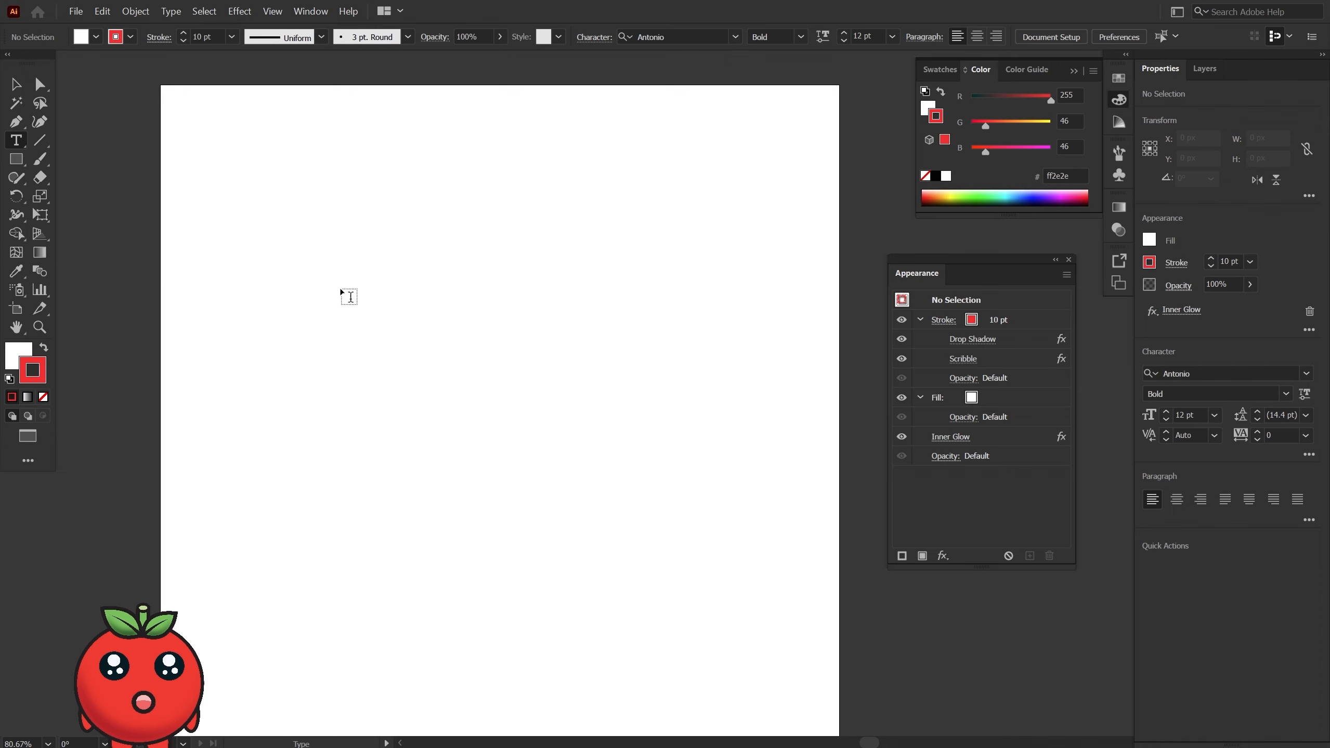
click(316, 276)
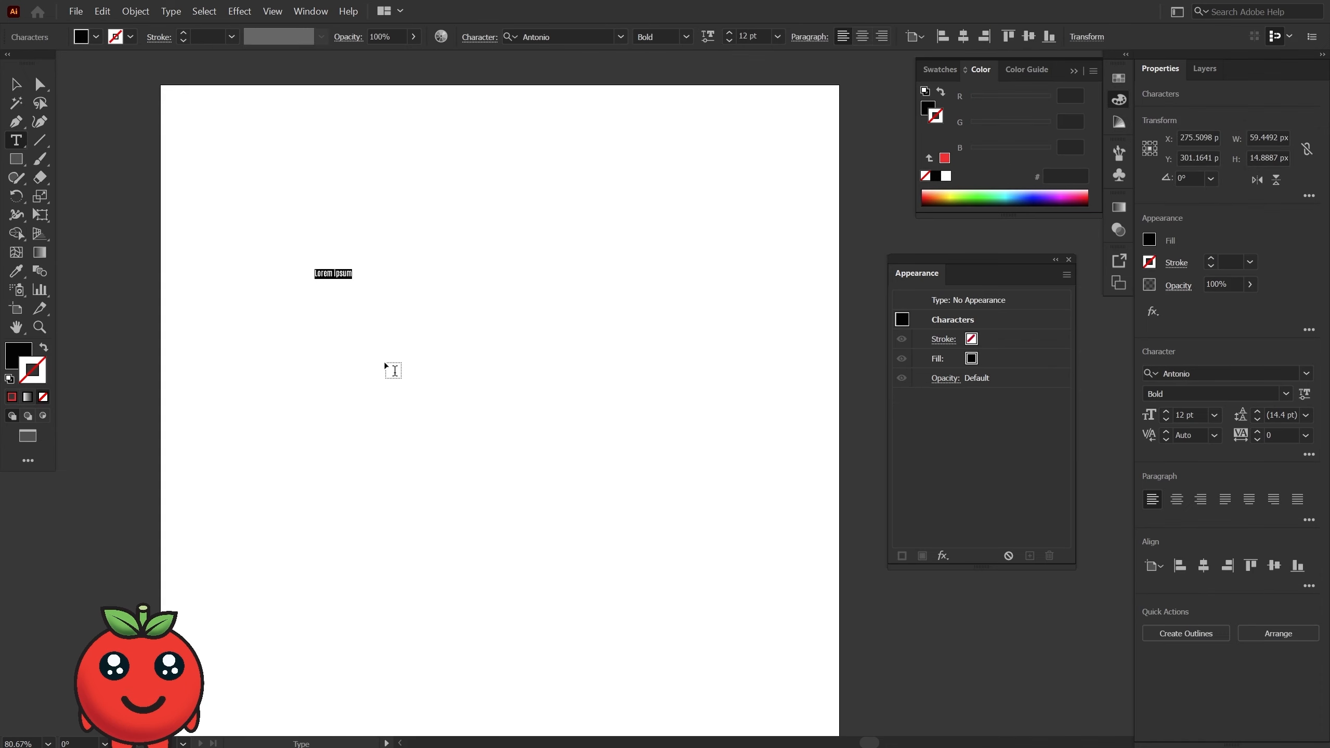
click(17, 83)
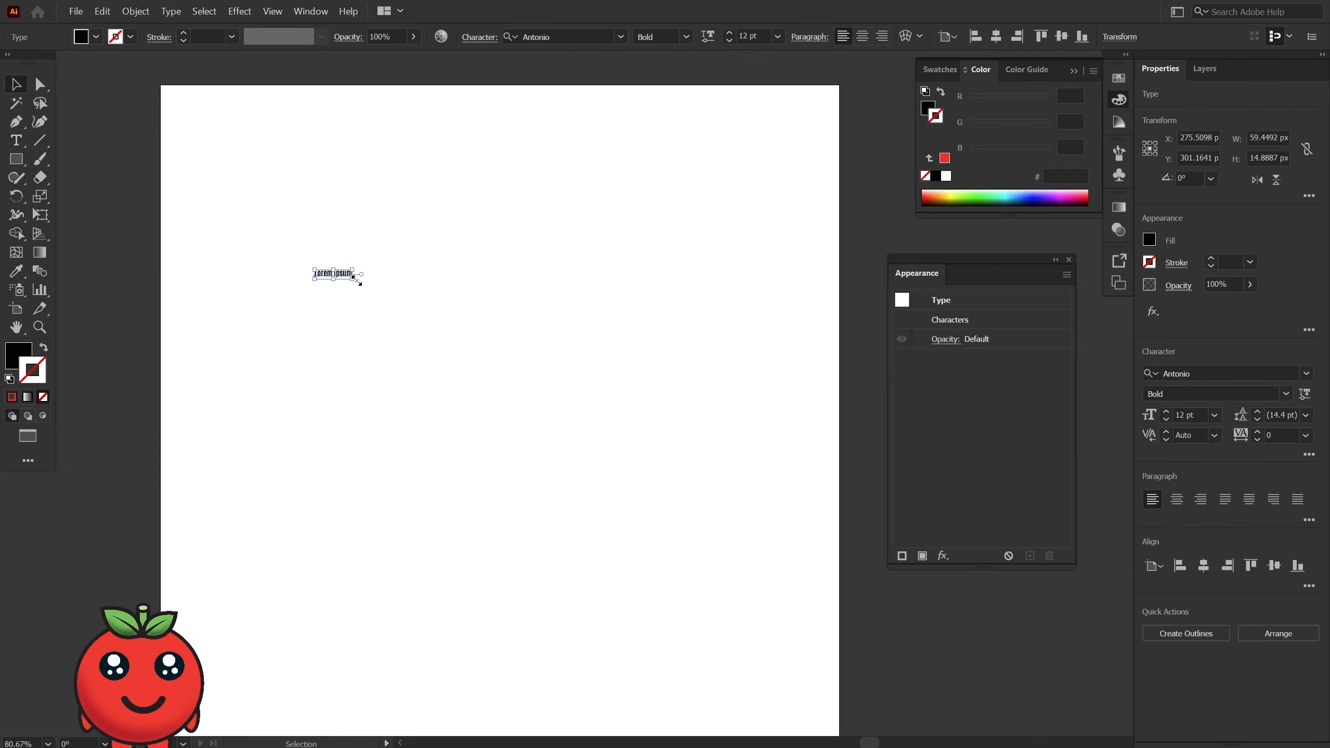
drag(354, 279, 669, 429)
drag(572, 318, 568, 314)
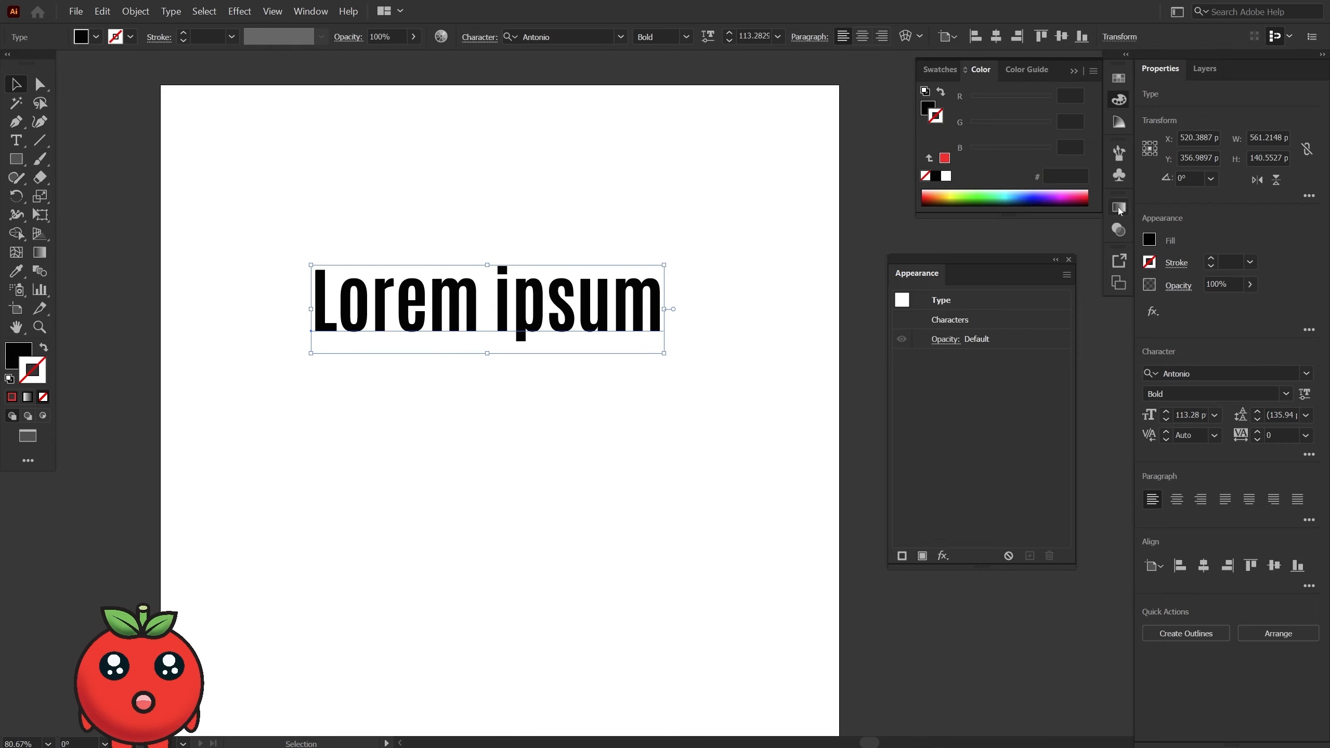
Try to apply the white-to-black linear gradient to the fill of the live "Lorem ipsum" text.
click(1124, 208)
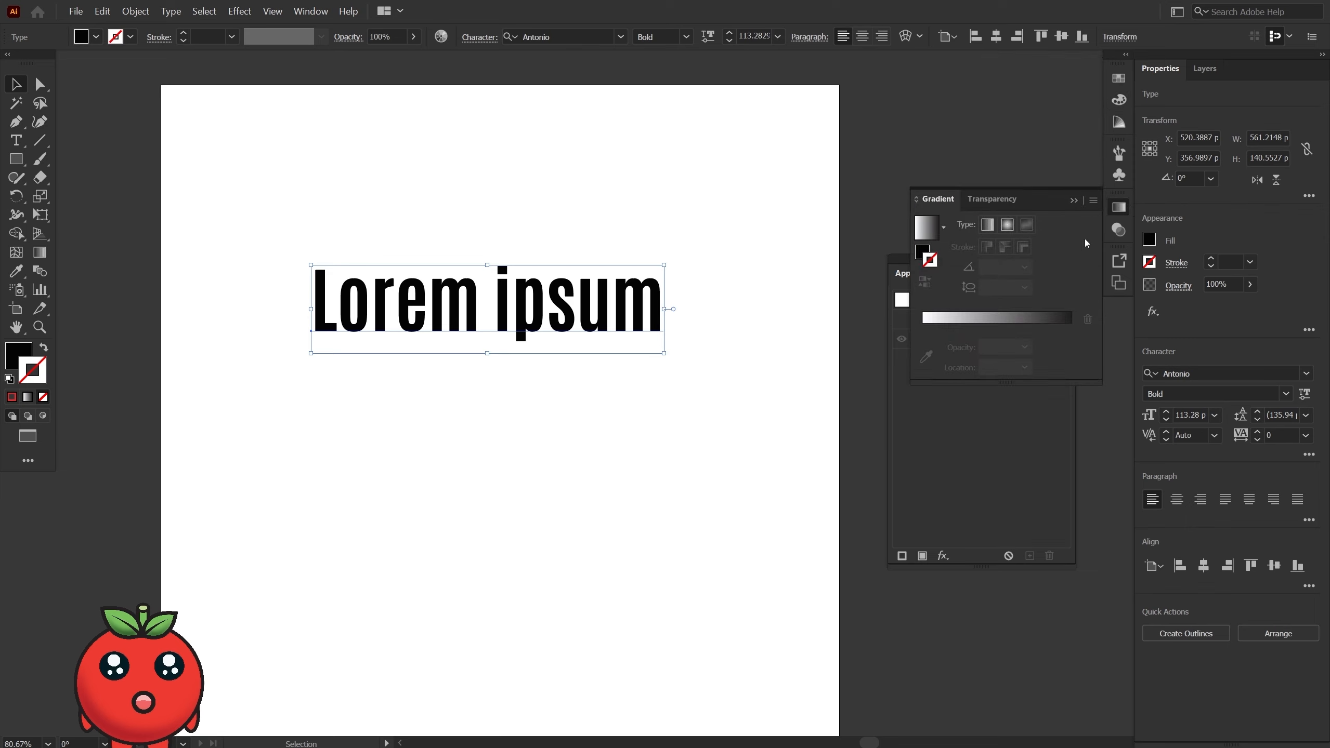
click(921, 250)
click(926, 228)
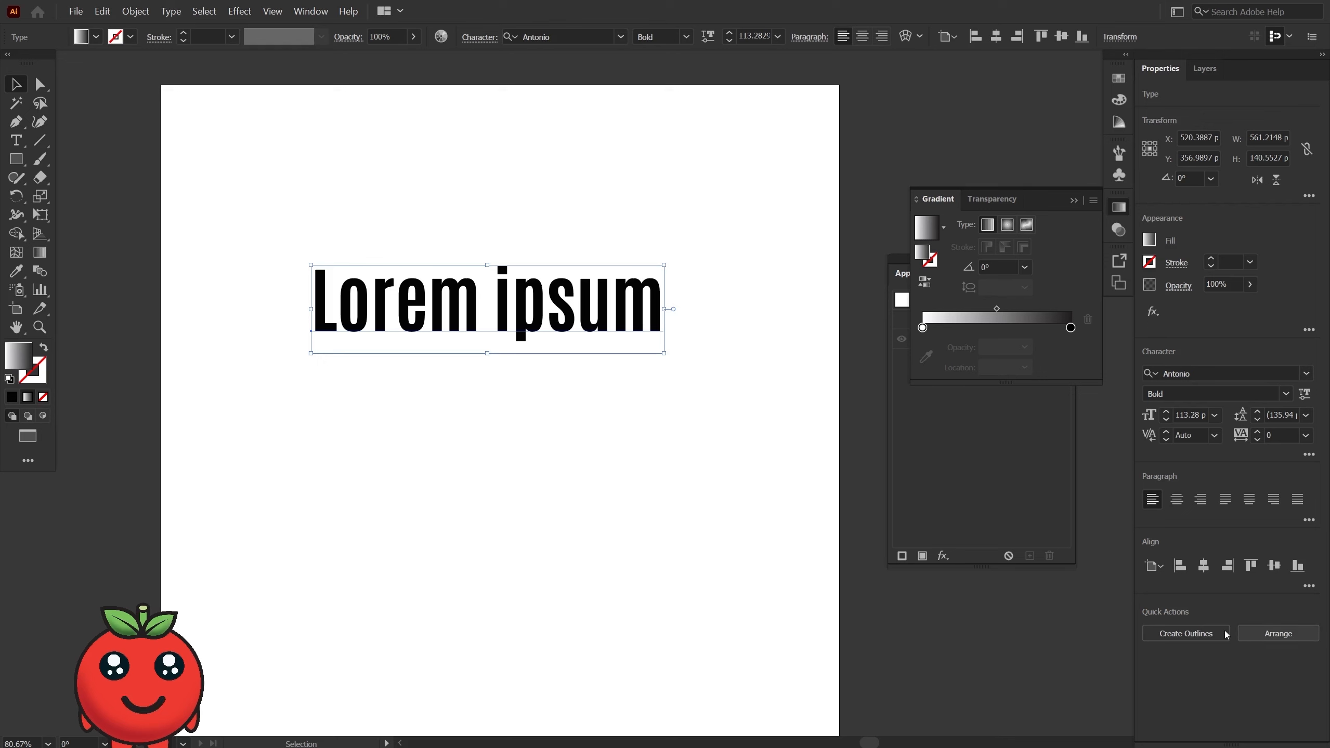
Convert the text to outlines and apply the linear gradient to its letters, and undo both changes.
click(1186, 635)
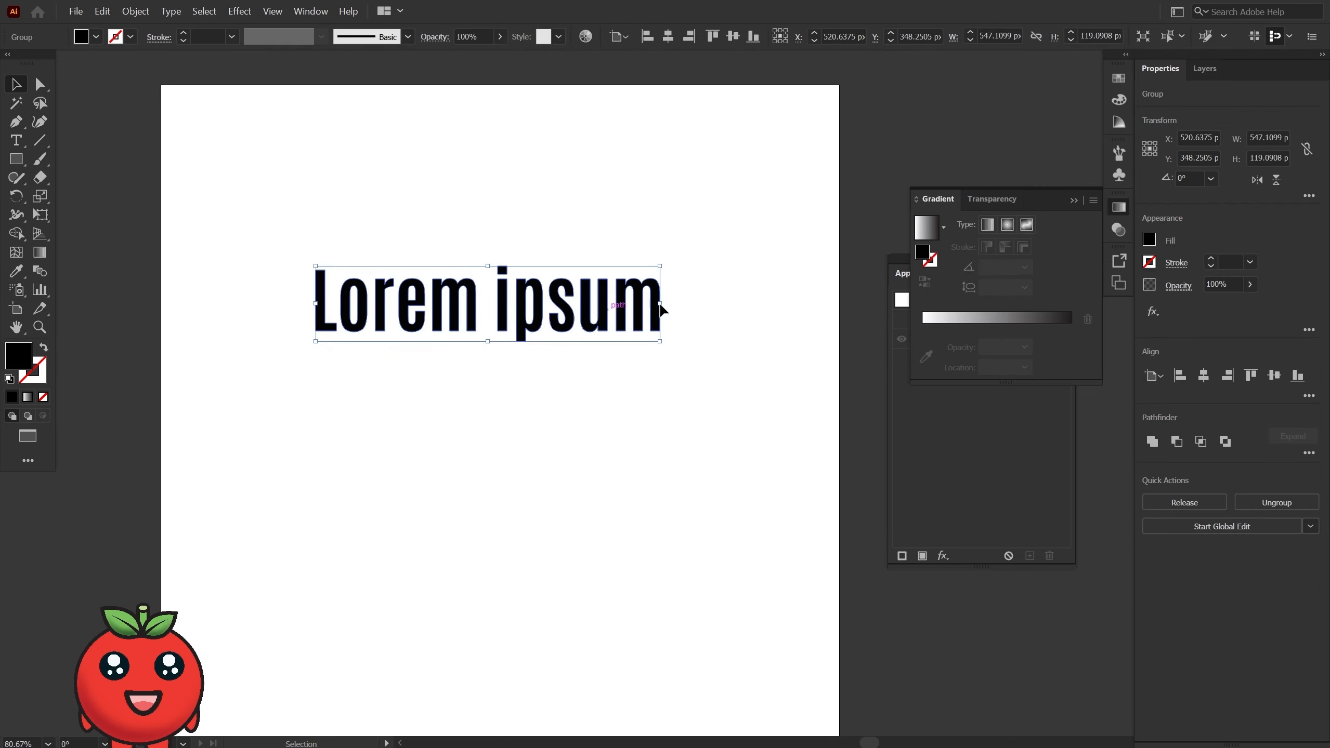
click(925, 230)
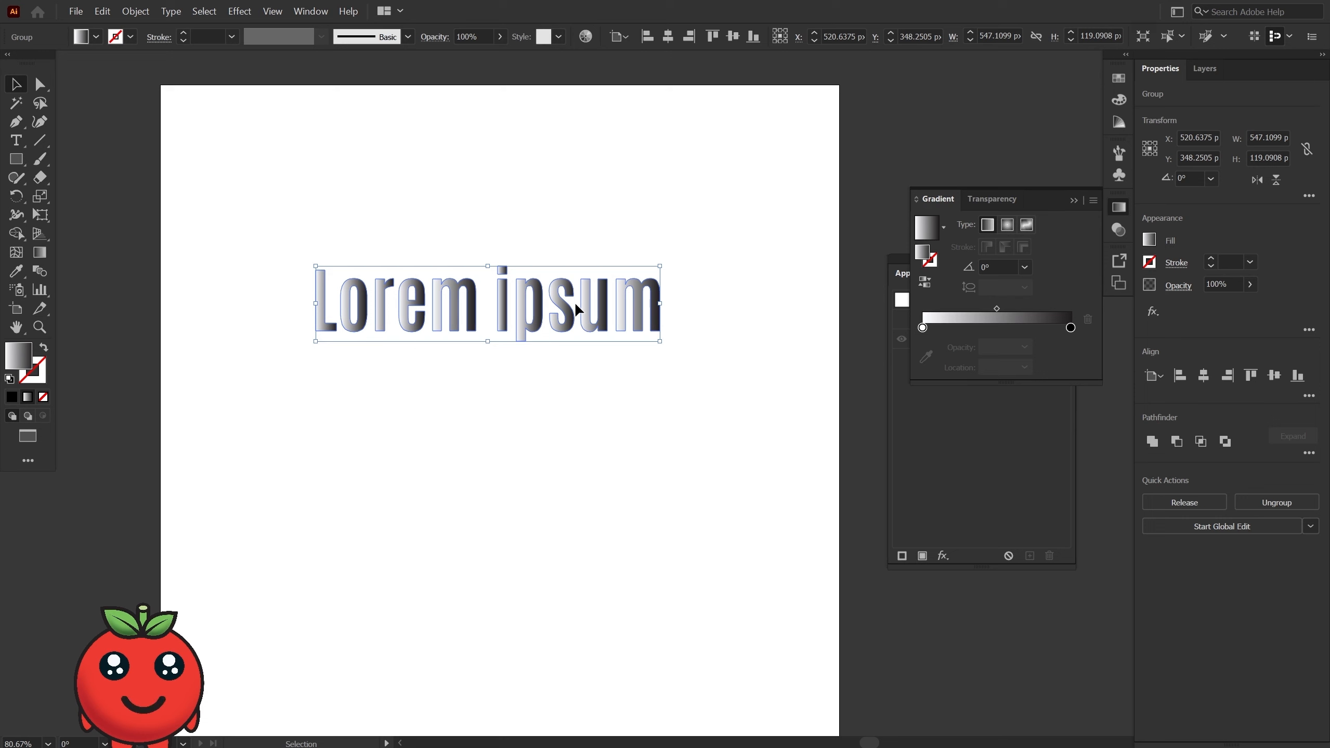
key(ctrl+z)
key(ctrl+z)
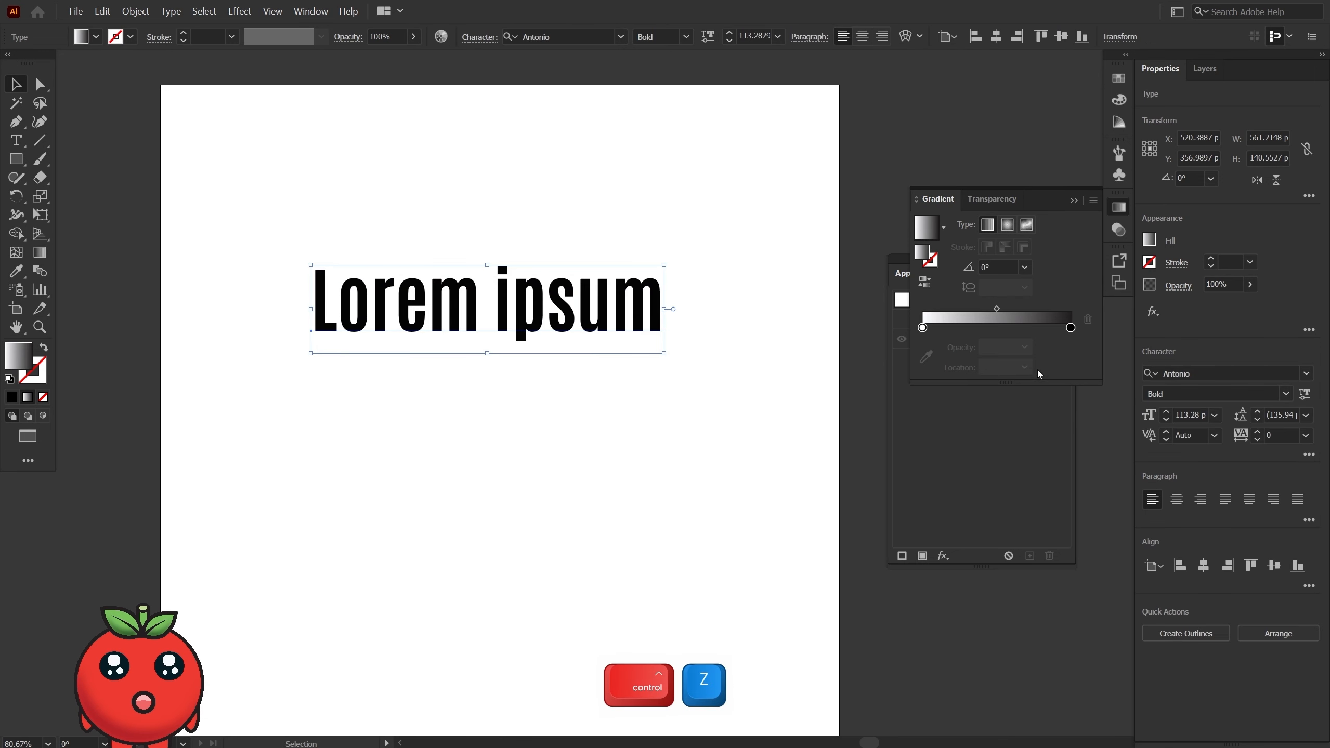
Add a new fill to the live text's appearance and apply the white-to-black linear gradient to it.
click(929, 540)
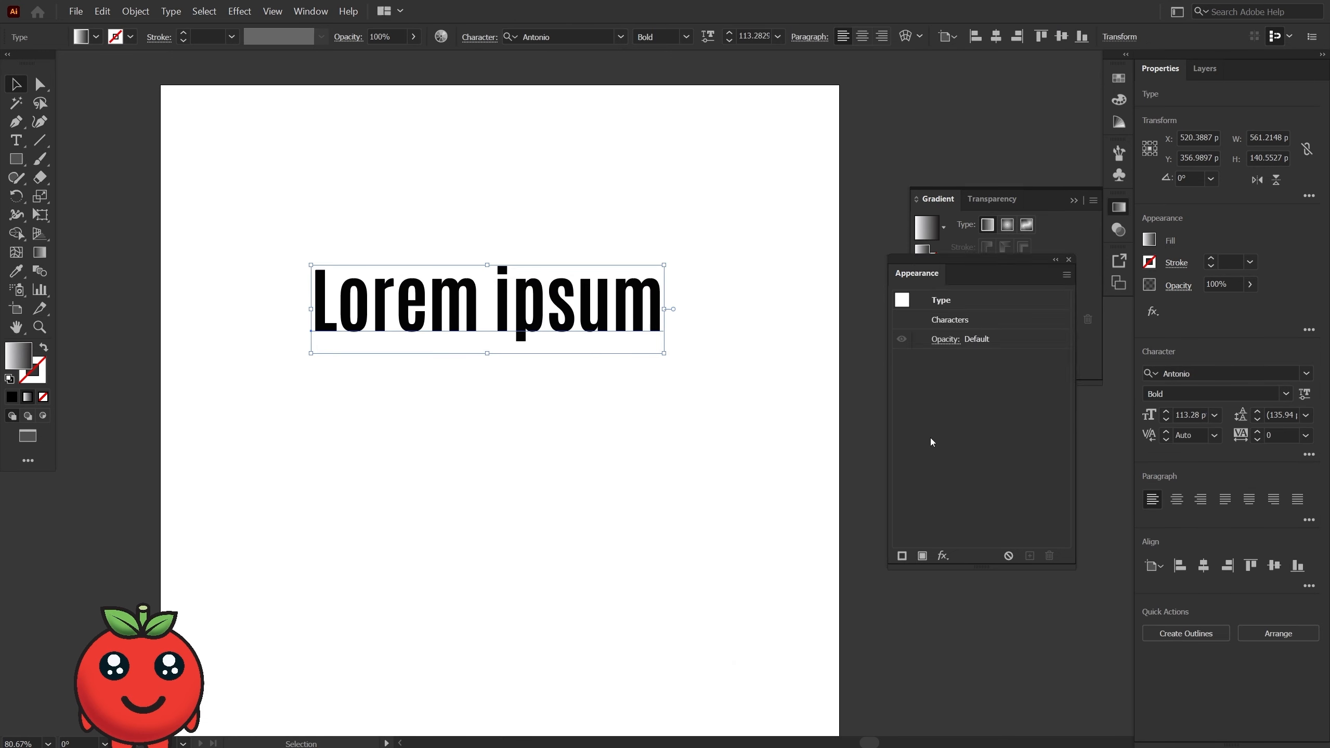
click(921, 557)
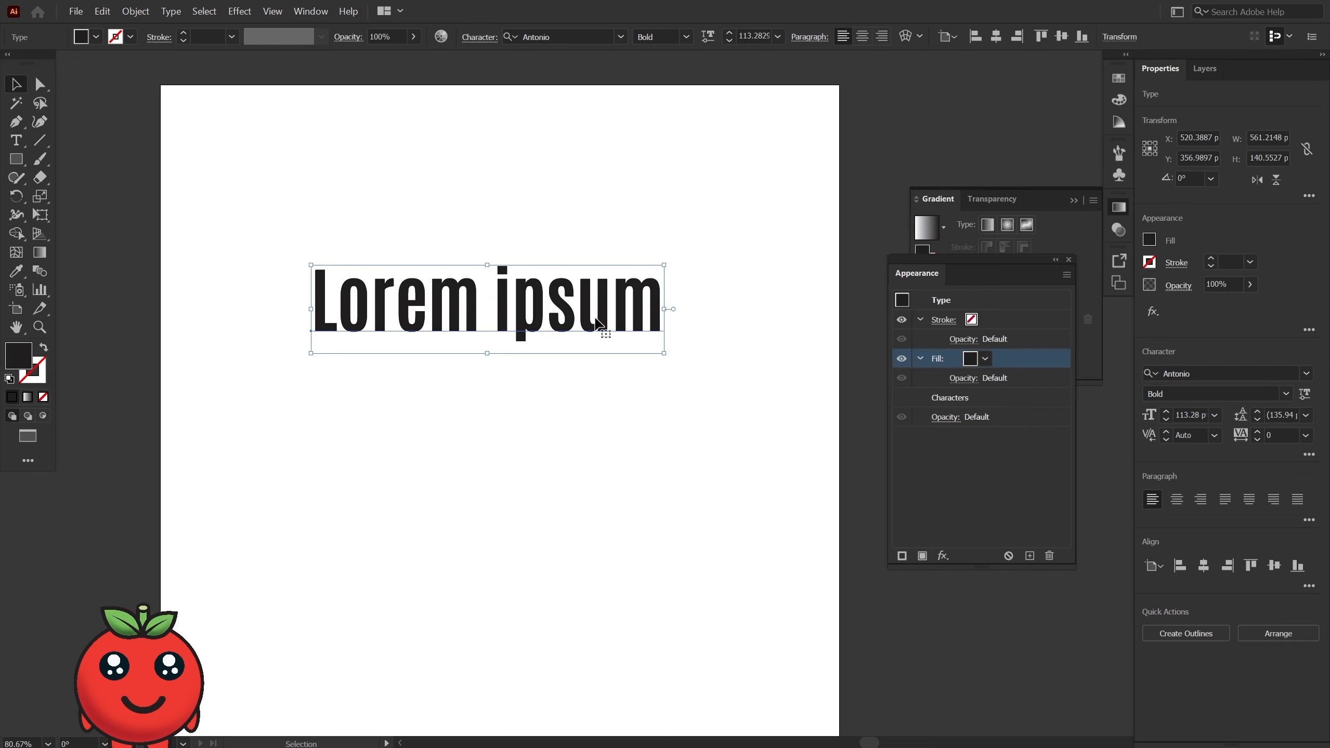
click(922, 231)
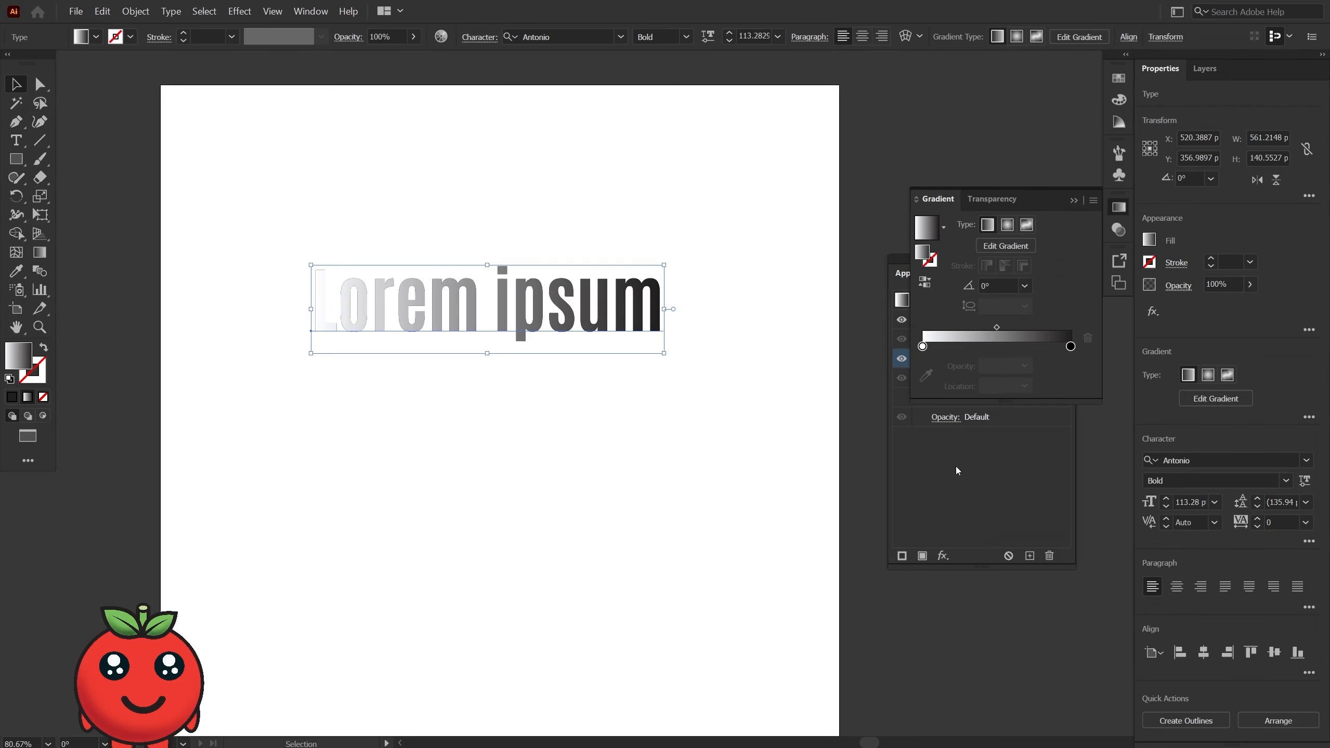
click(1039, 467)
Replace the "Lorem ipsum" text with "Tomato".
double_click(508, 310)
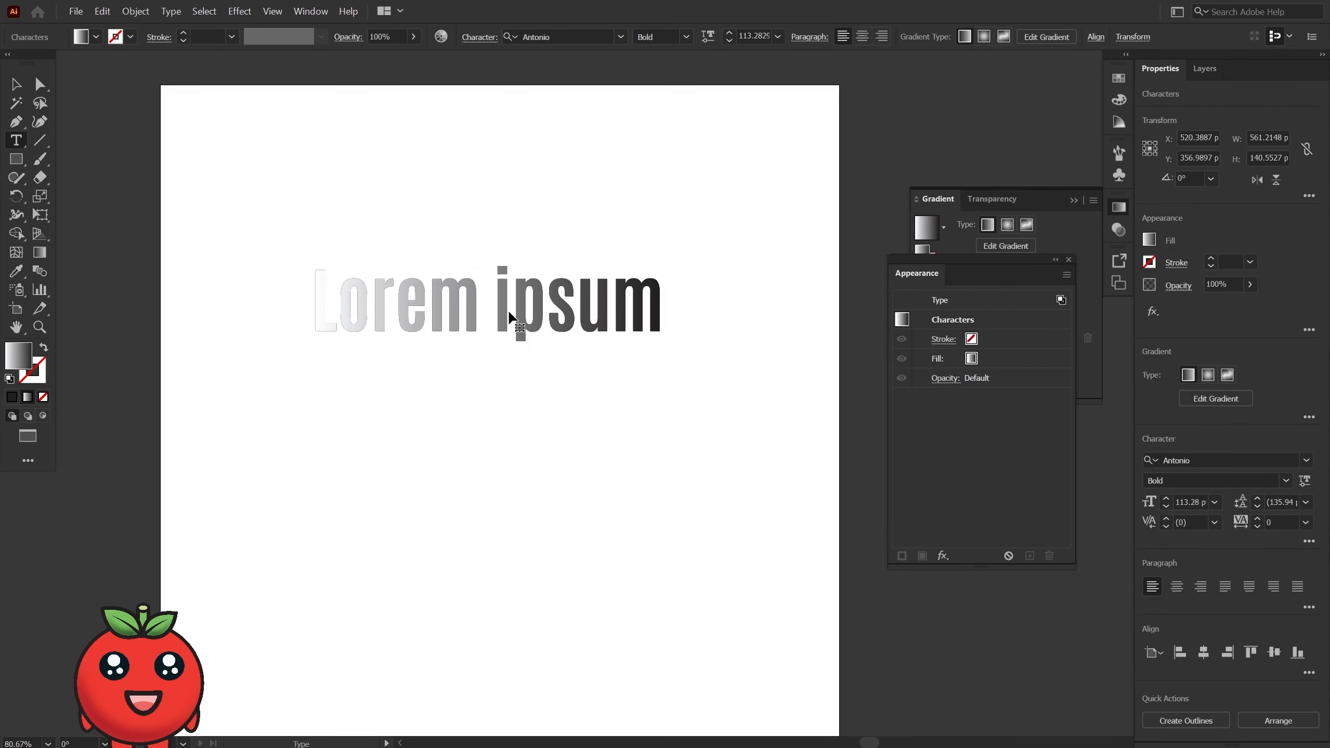
key(BackSpace)
key(BackSpace)
key(BackSpace)
key(BackSpace)
key(BackSpace)
key(BackSpace)
key(BackSpace)
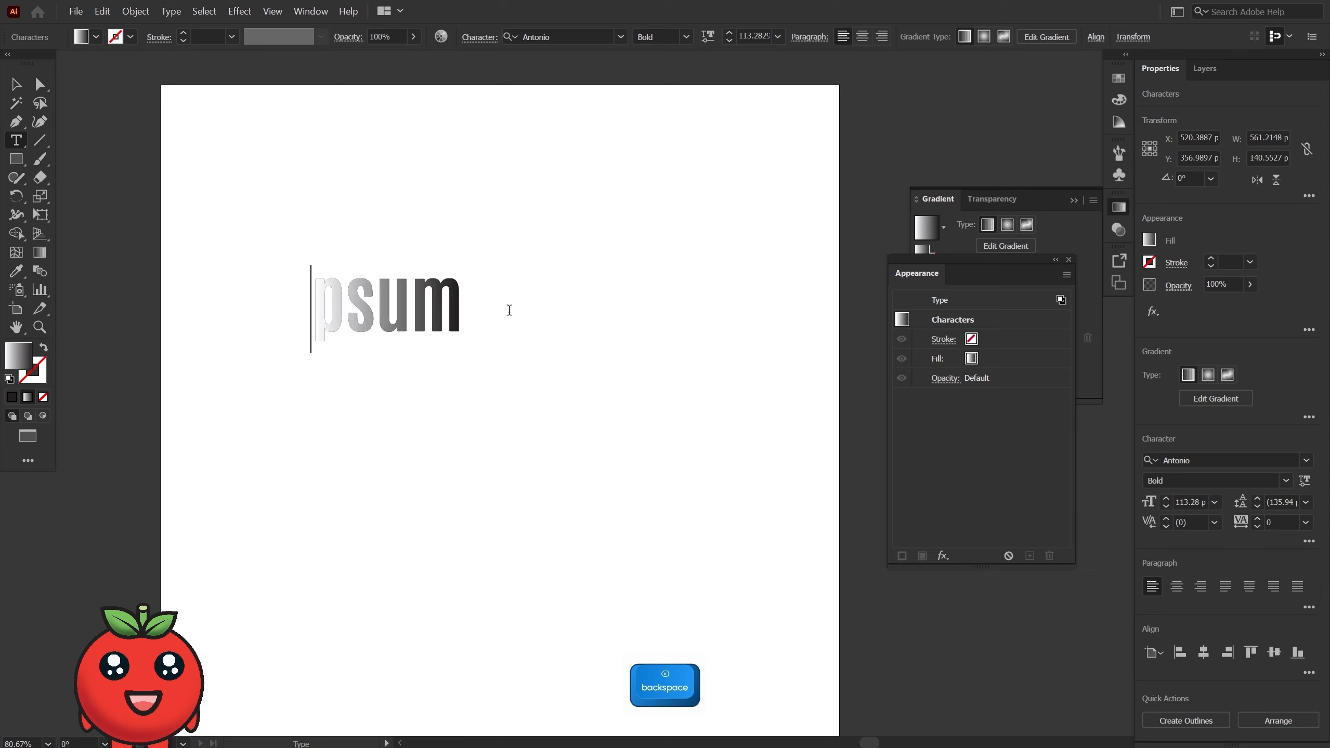
key(BackSpace)
key(BackSpace)
key(BackSpace)
key(BackSpace)
text(T)
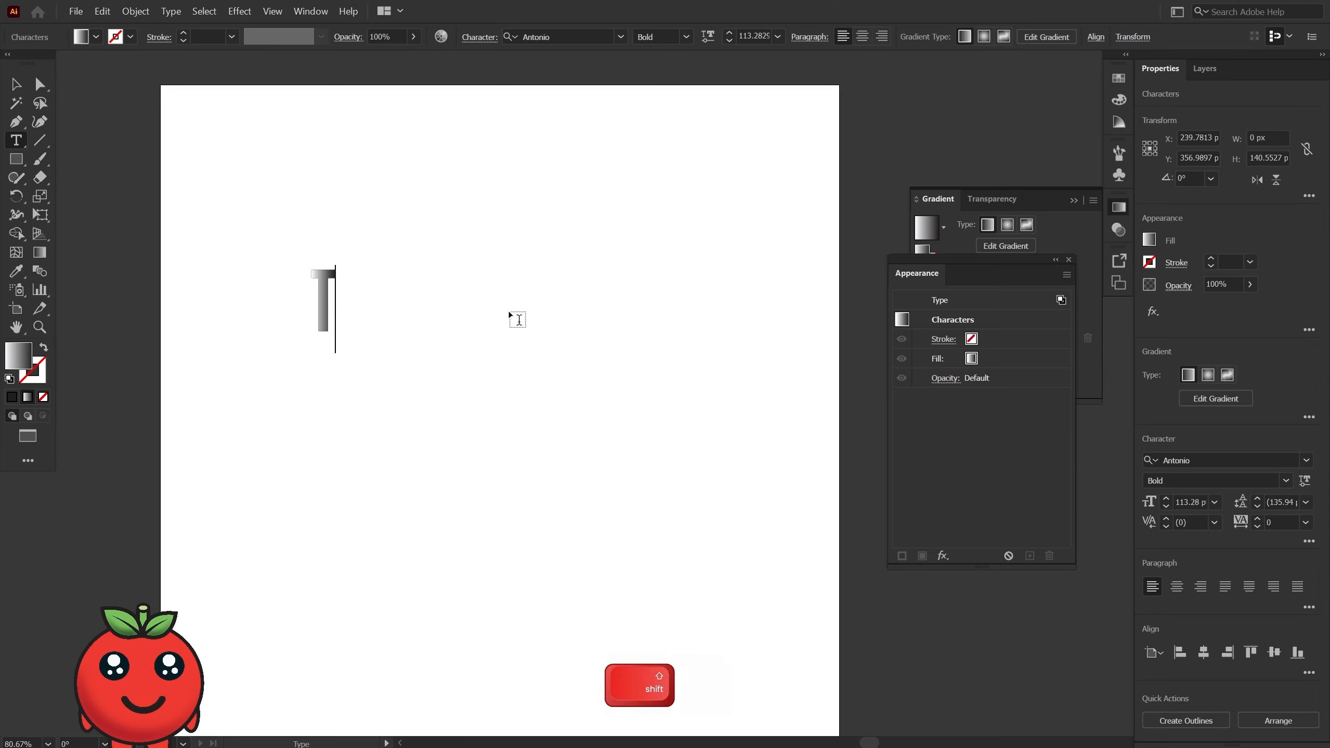
text(omato)
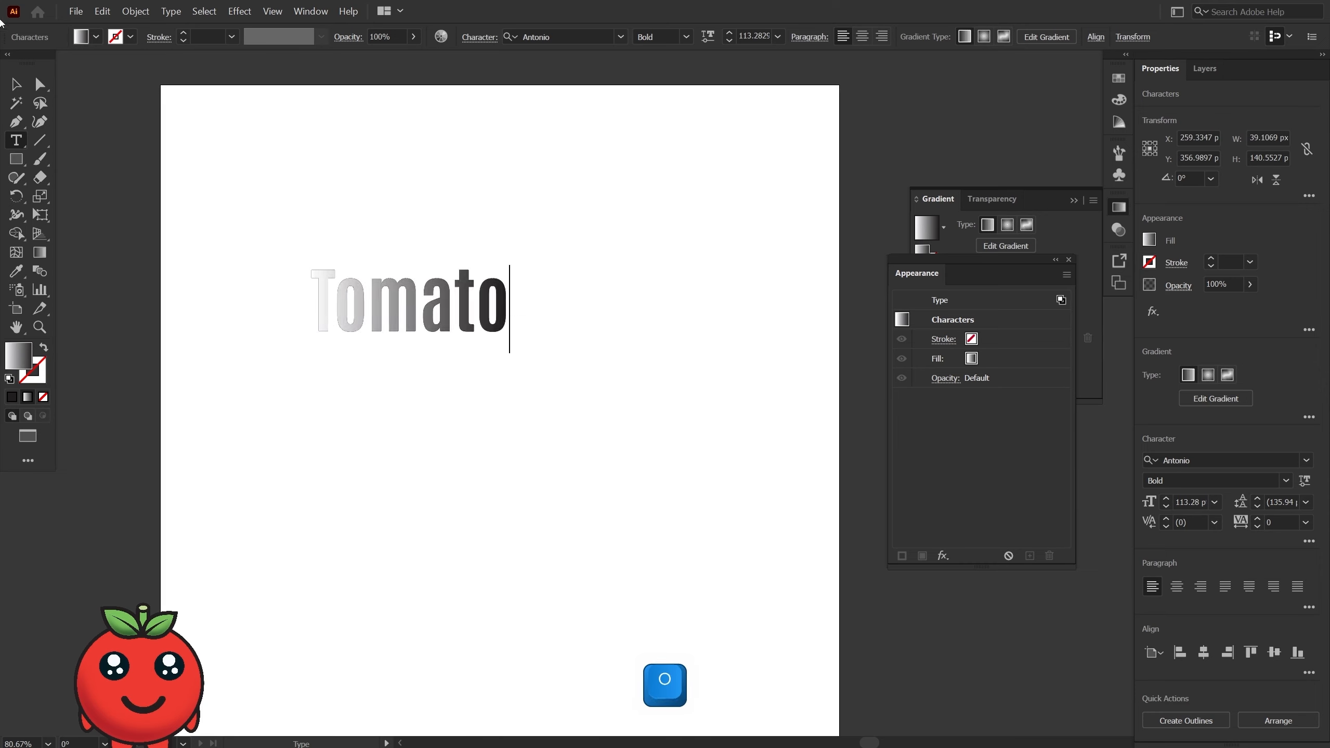
Redirect the gradient diagonally across the "Tomato" text with the Gradient tool, shift it towards the upper left, and deselect the text.
click(16, 84)
click(40, 253)
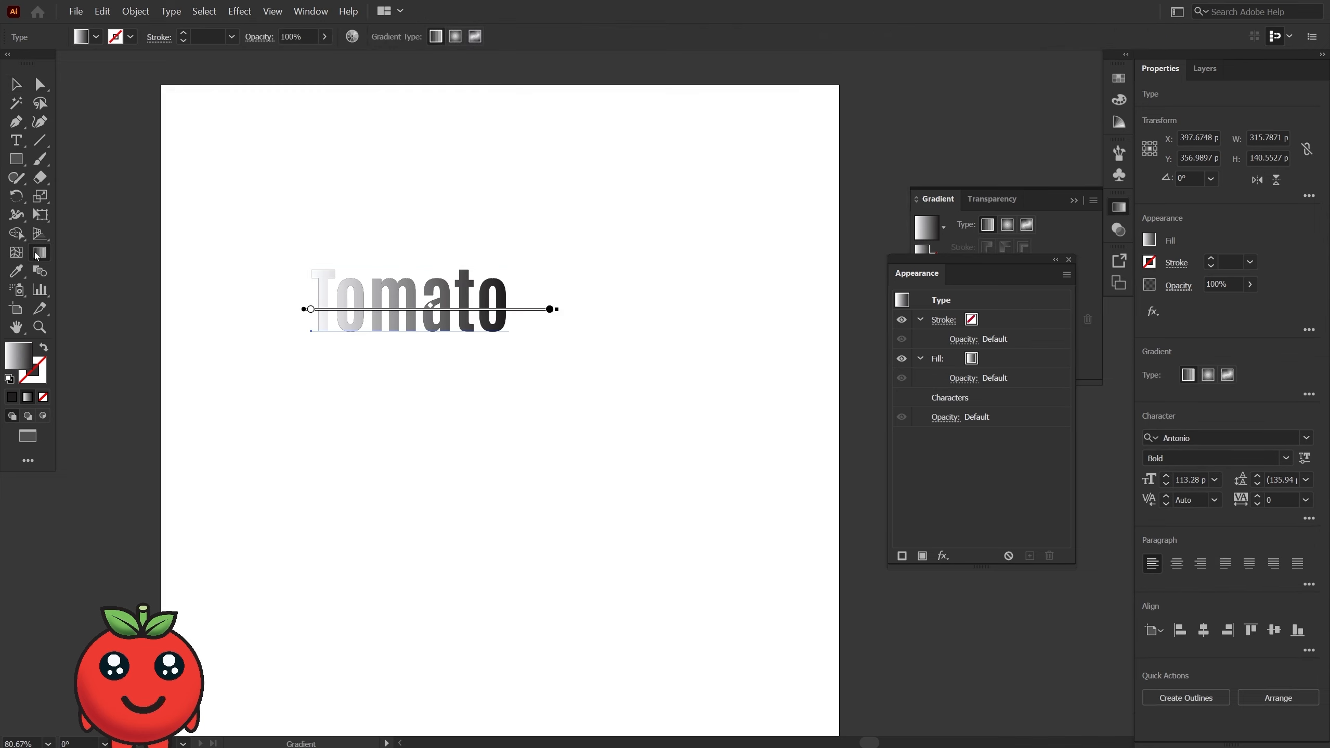
mouse_move(350, 255)
mouse_down()
mouse_move(499, 456)
mouse_move(533, 421)
mouse_up()
drag(390, 290, 316, 230)
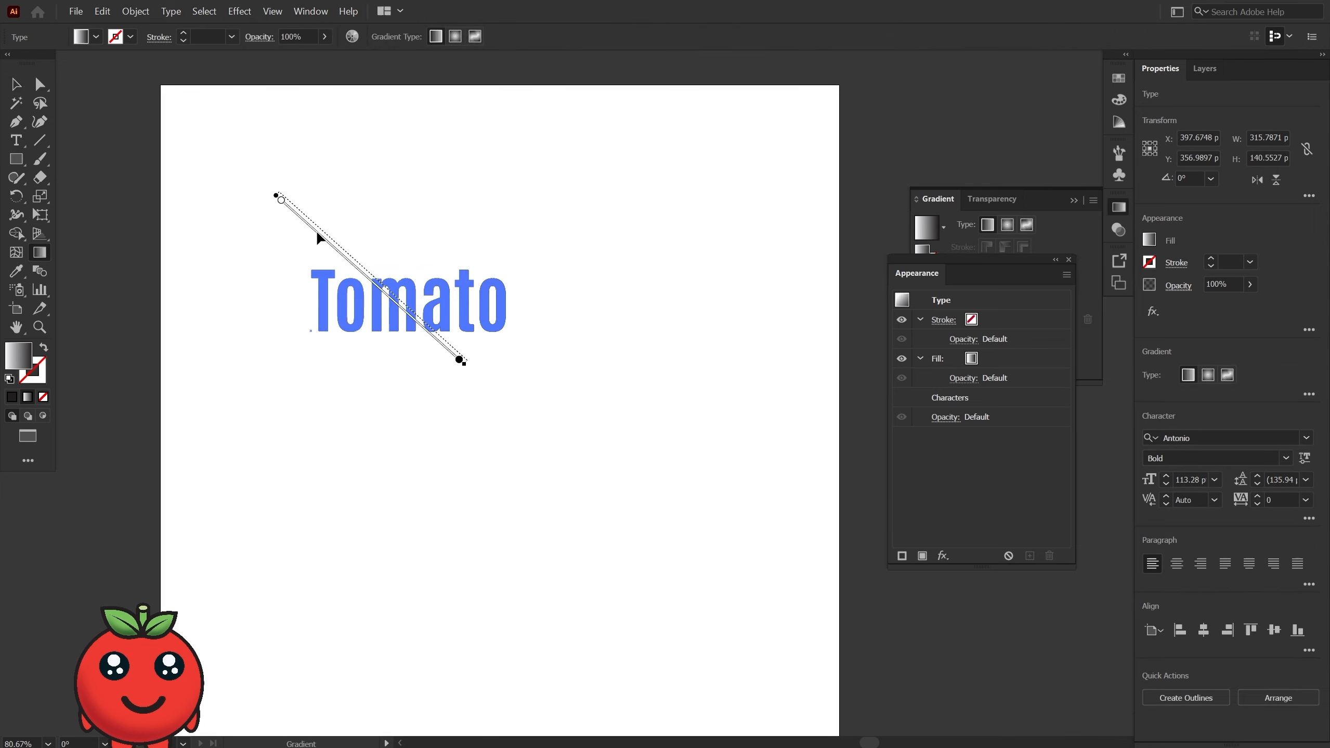
key(v)
click(555, 375)
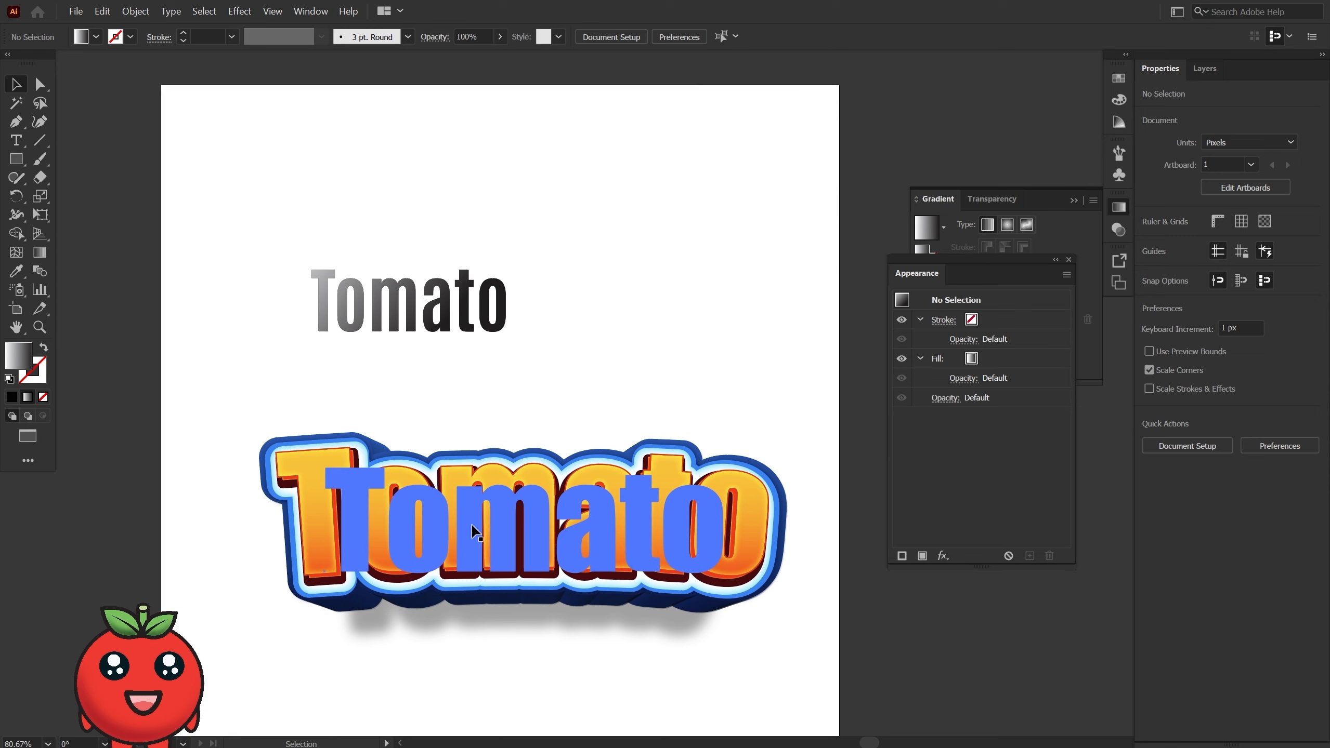
Select the orange styled "Tomato" text and examine its Appearance stack, toggling the red fill off and on.
click(471, 522)
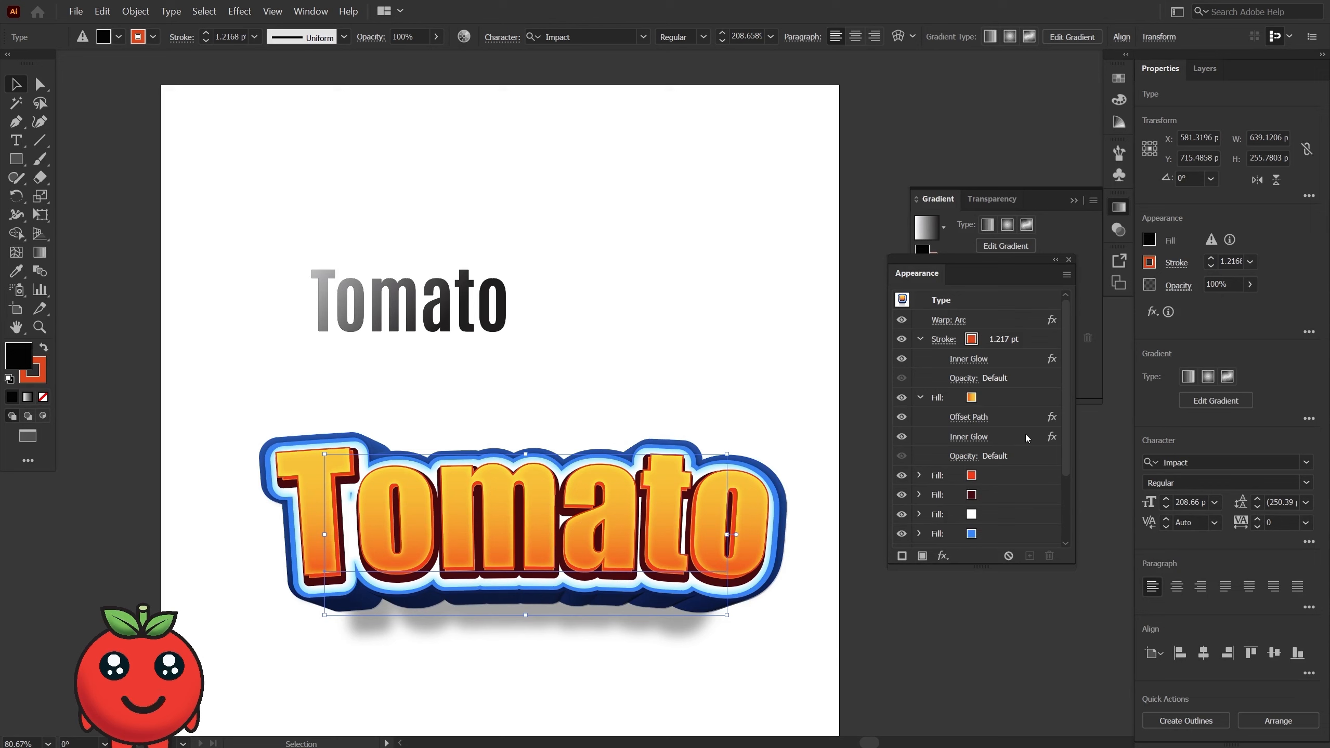
scroll(1022, 461, down, 3)
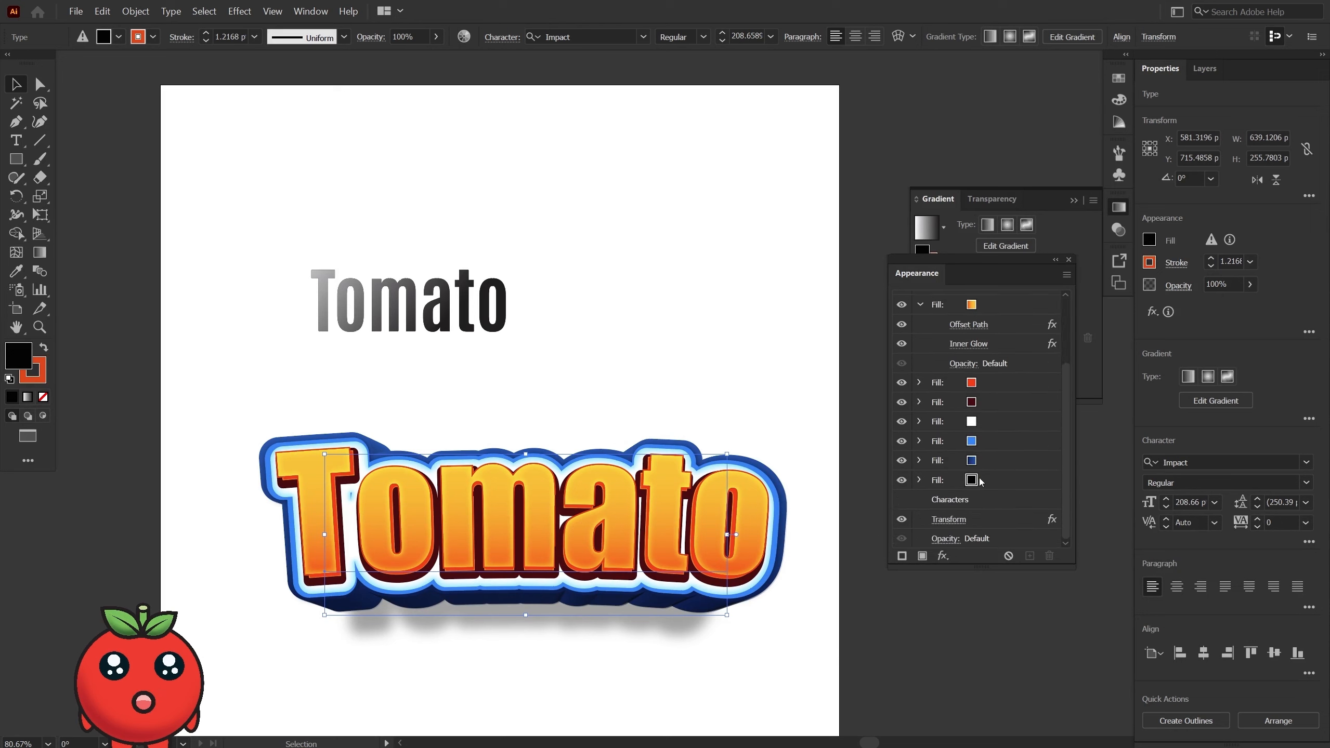
scroll(960, 472, up, 3)
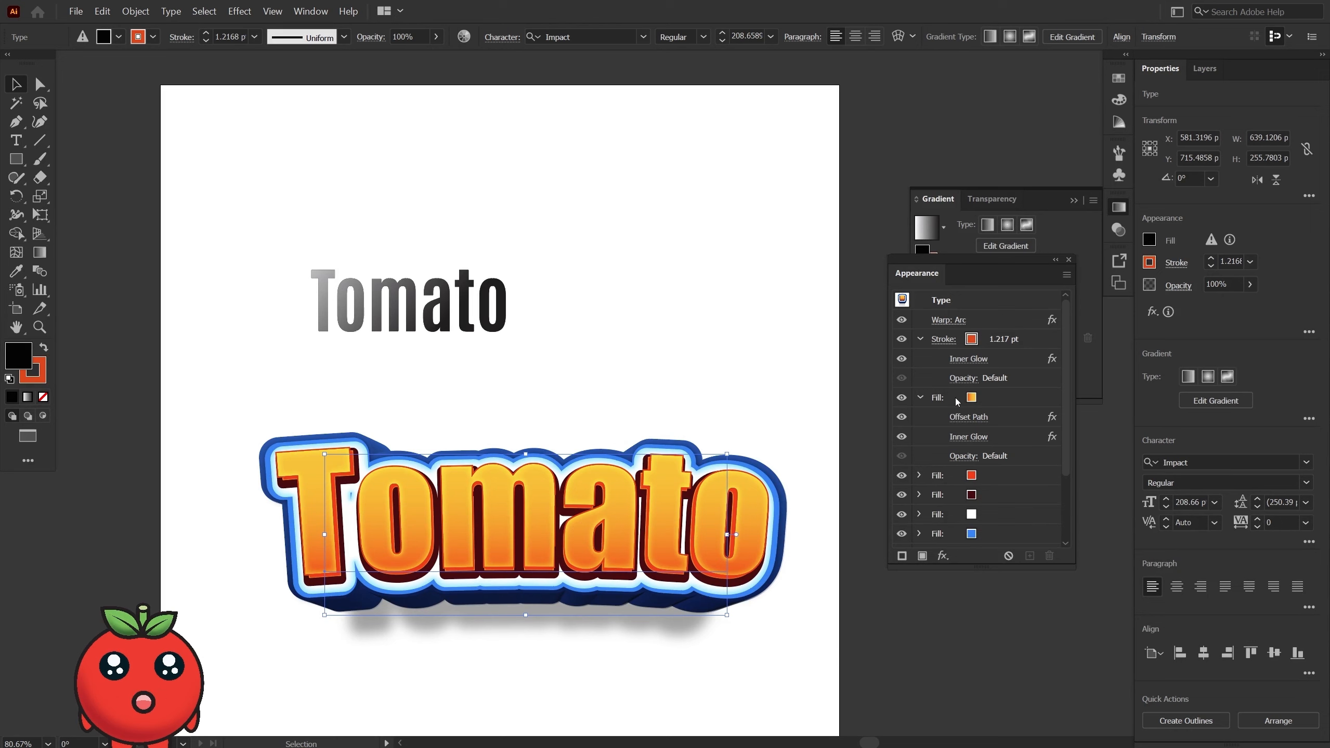
click(901, 478)
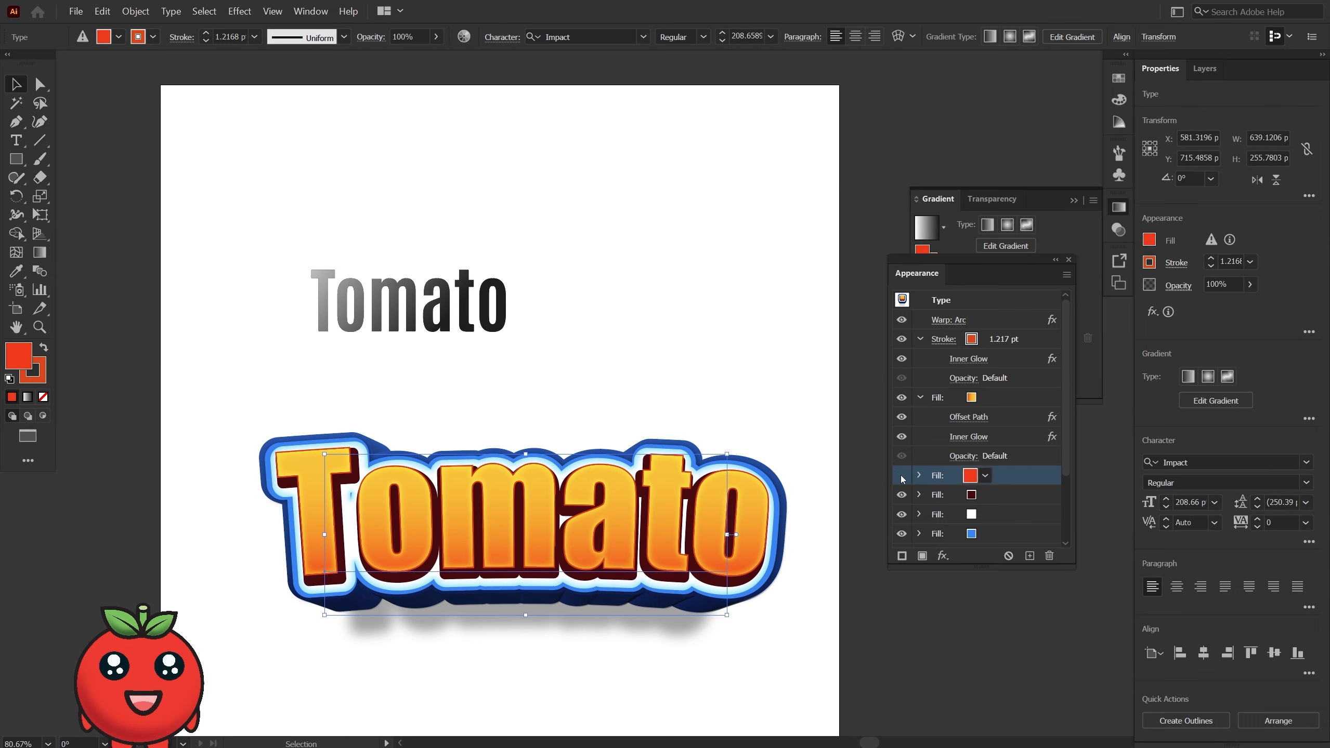
click(902, 476)
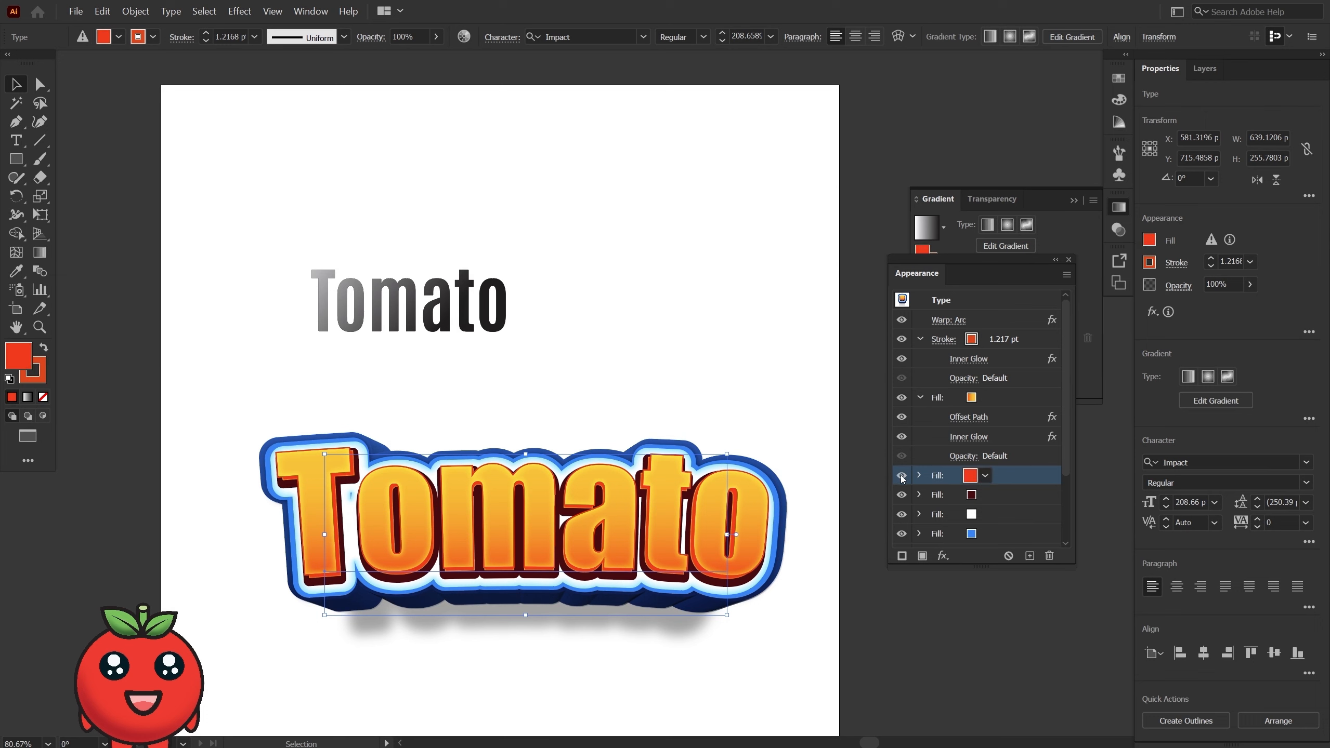
Collapse the orange gradient Fill and Stroke attributes, and toggle the Warp: Arc effect off and on to compare the text's shape.
click(920, 397)
click(920, 339)
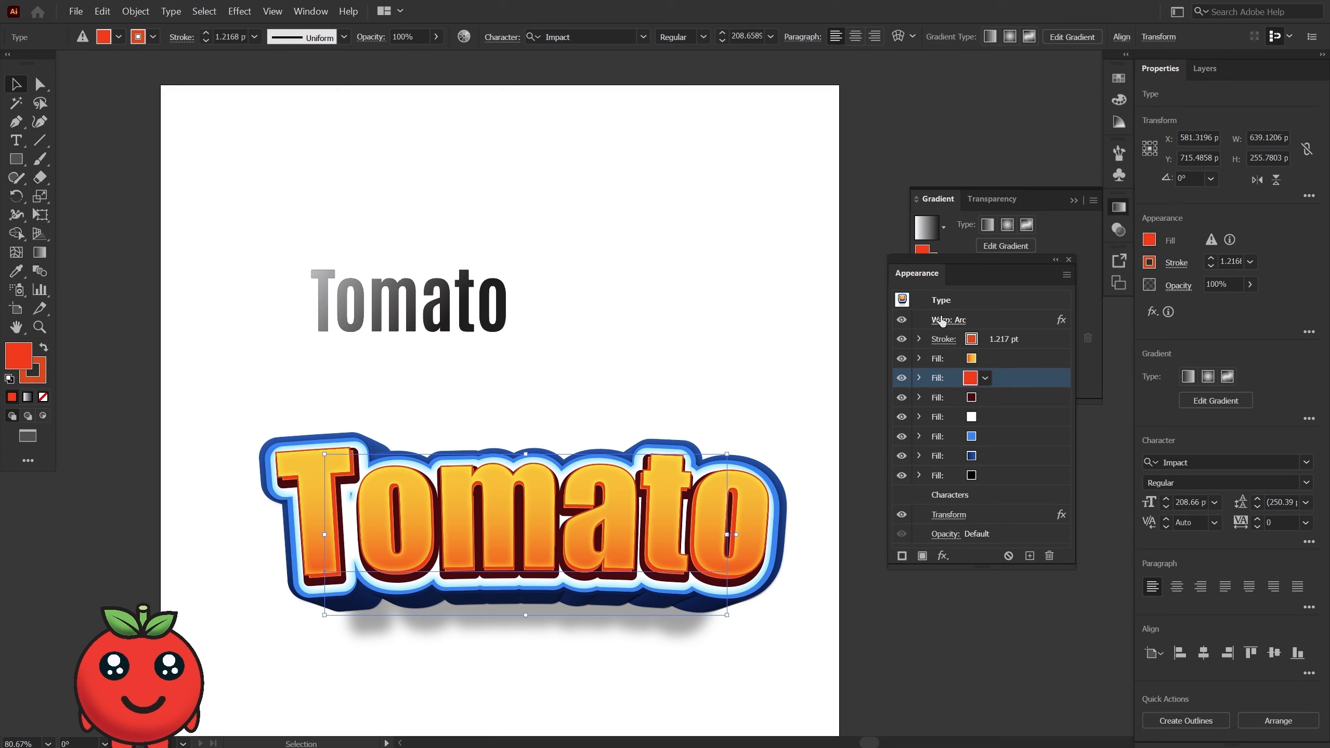
click(904, 322)
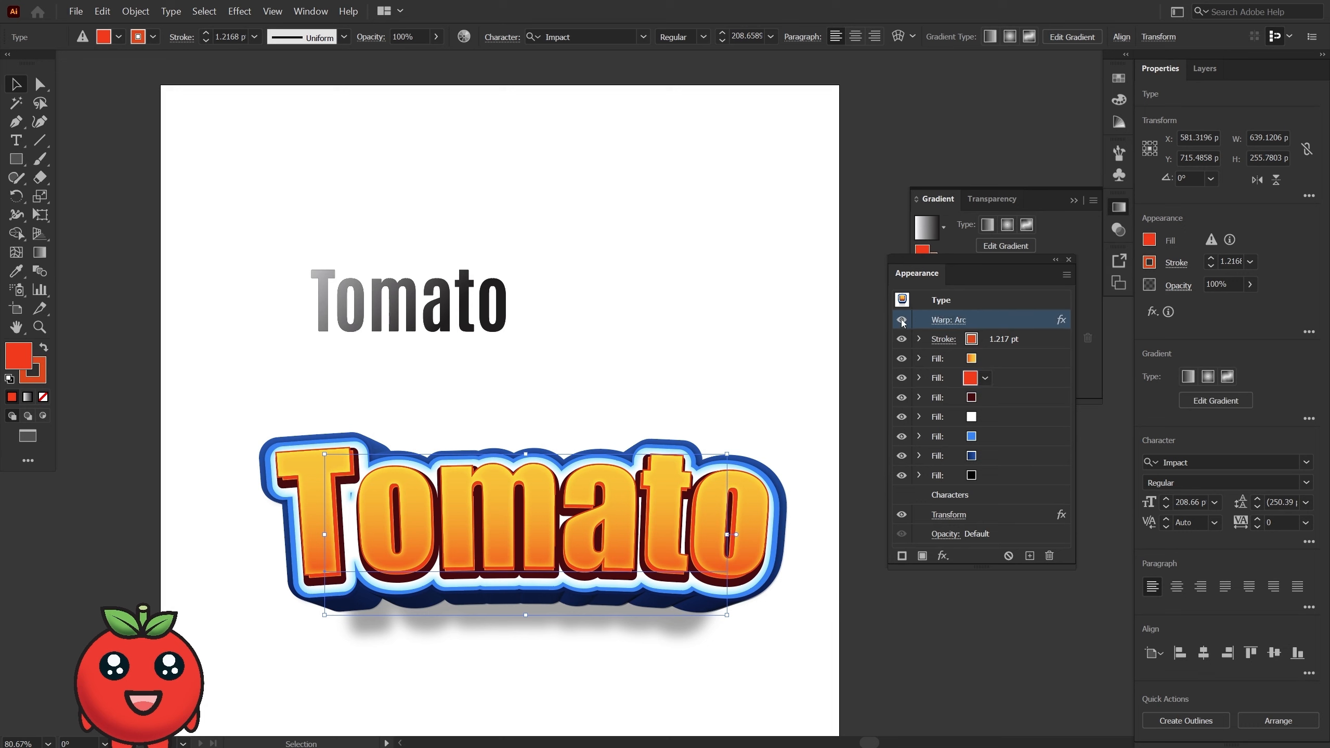
click(902, 320)
click(901, 320)
click(902, 320)
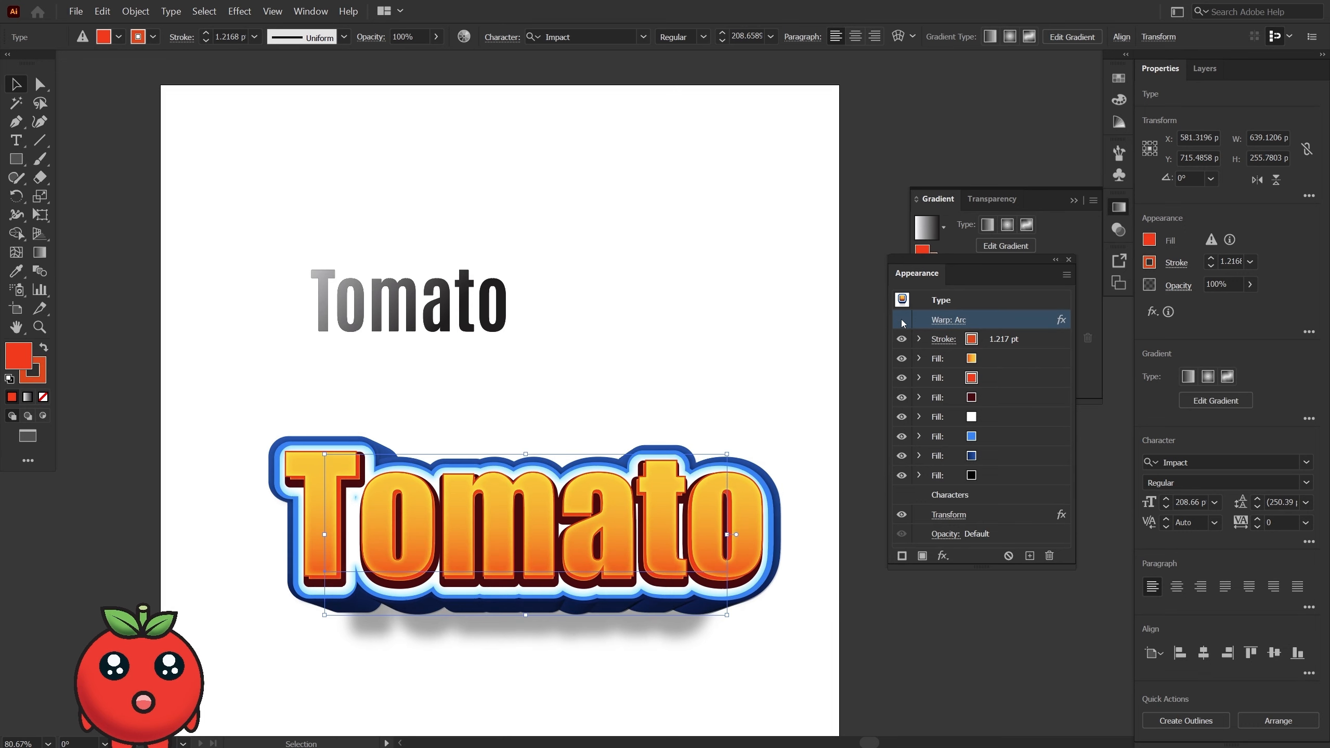
click(902, 320)
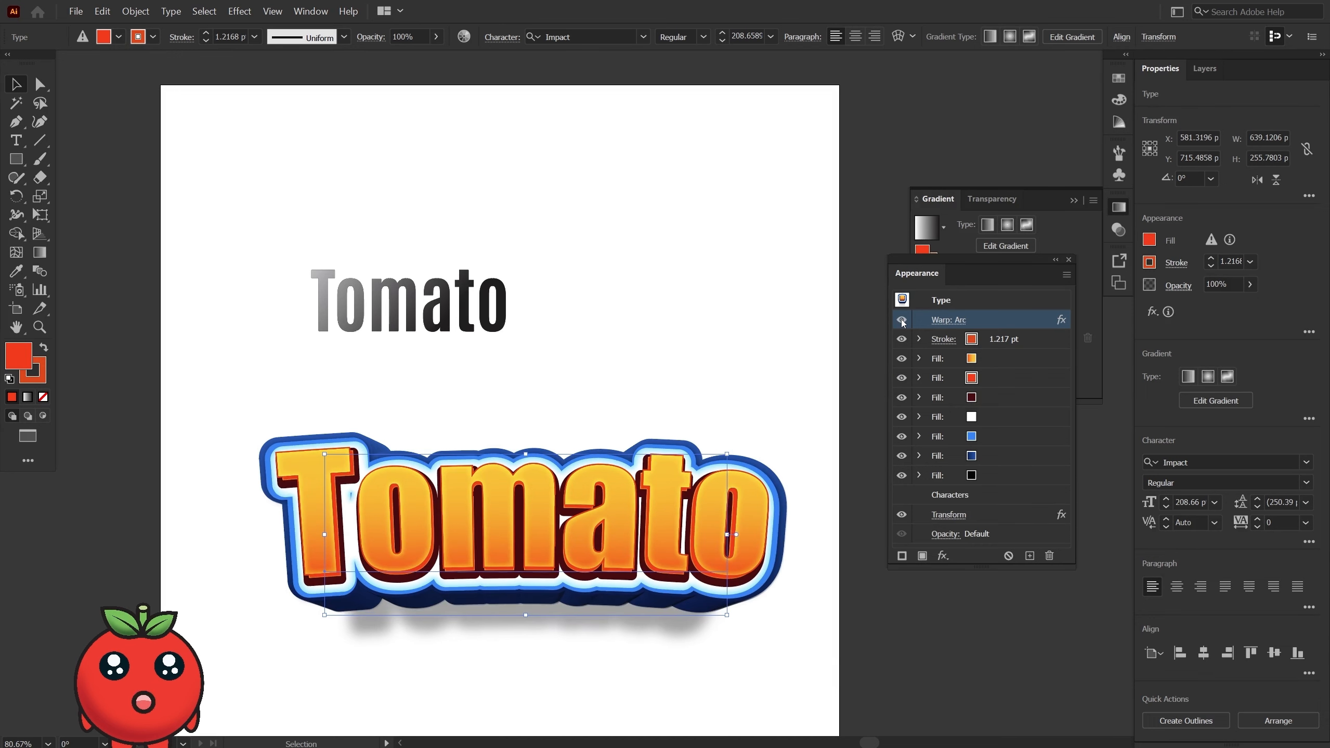
click(901, 320)
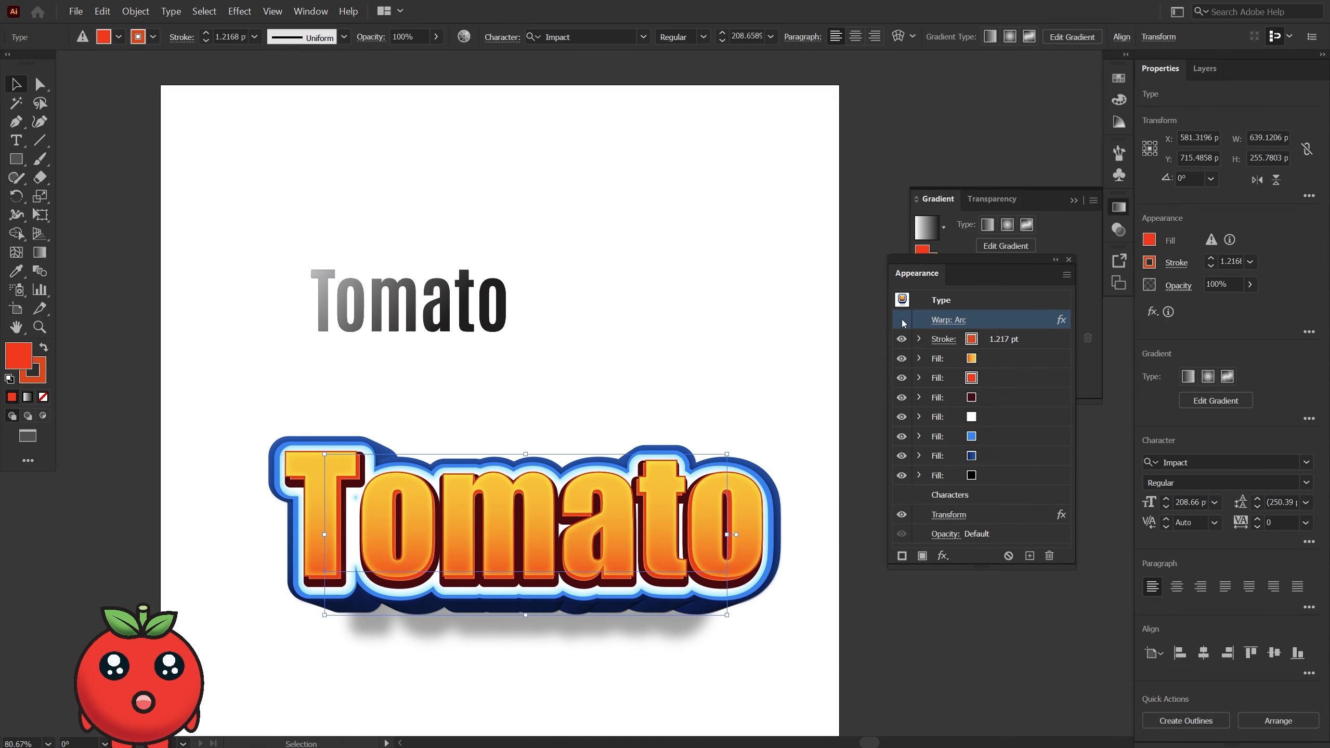
click(902, 320)
click(901, 320)
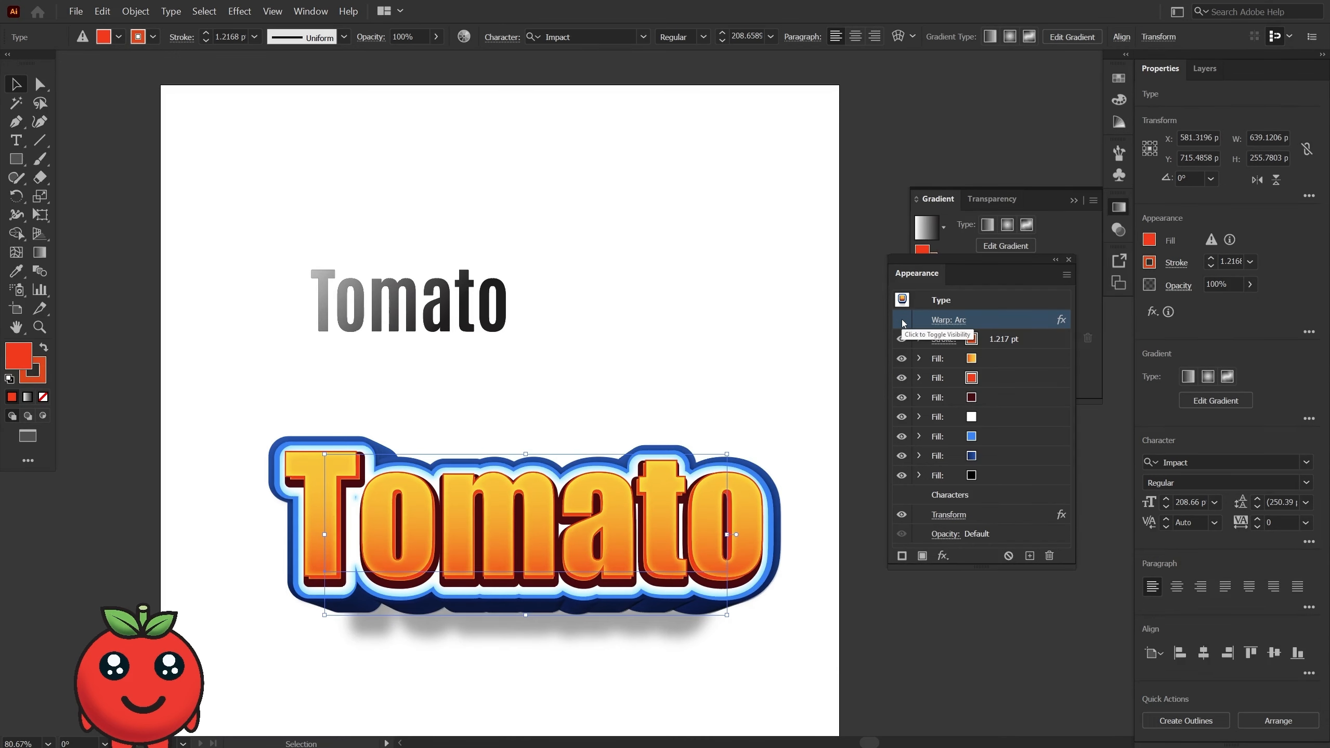
click(902, 320)
Toggle the visibility of the styled text's Stroke, orange gradient fill, red fill and dark red fill off and on, one by one.
click(903, 341)
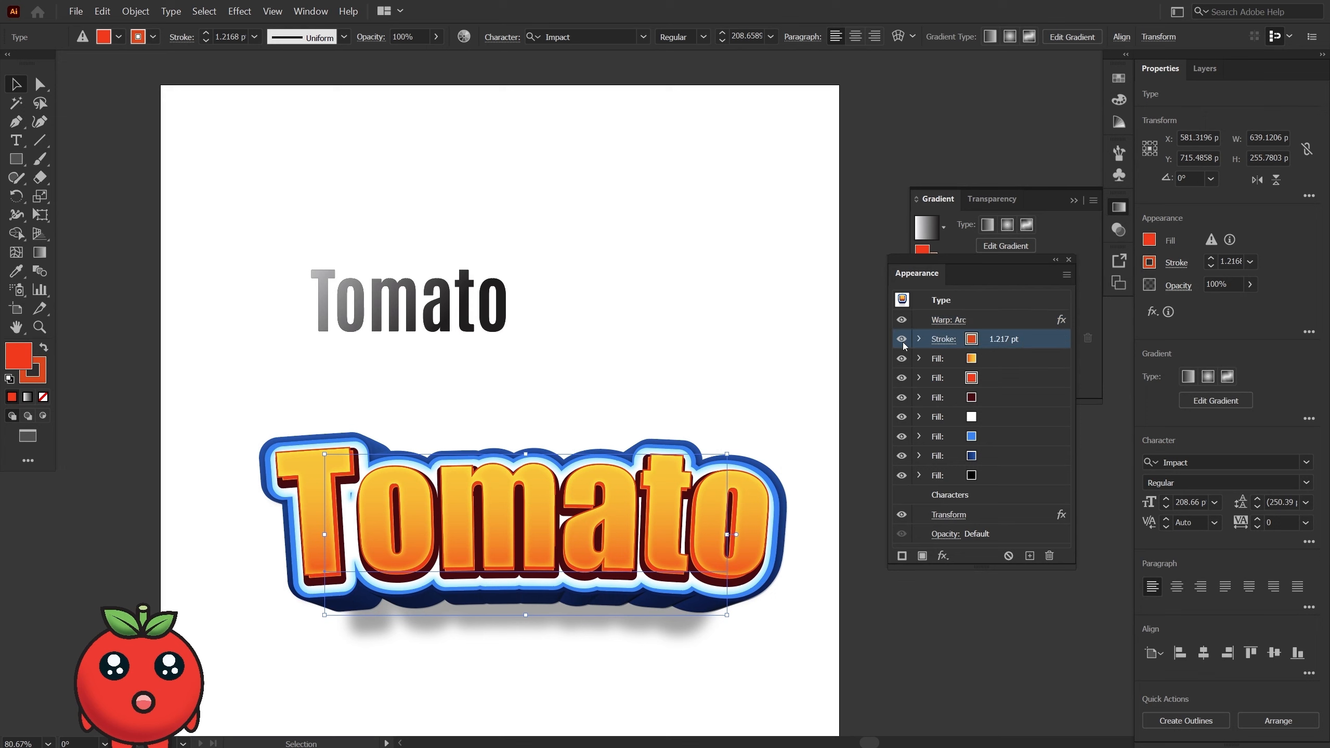
click(903, 342)
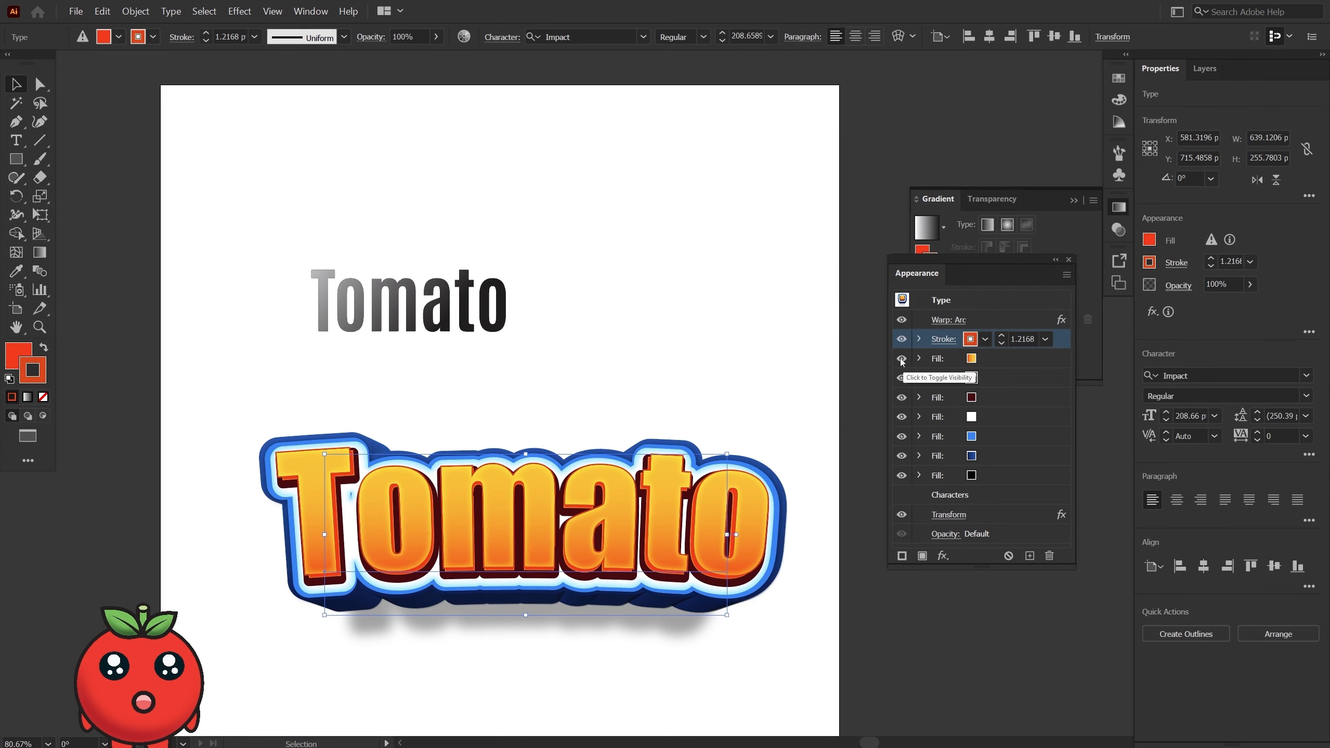
click(902, 360)
click(902, 359)
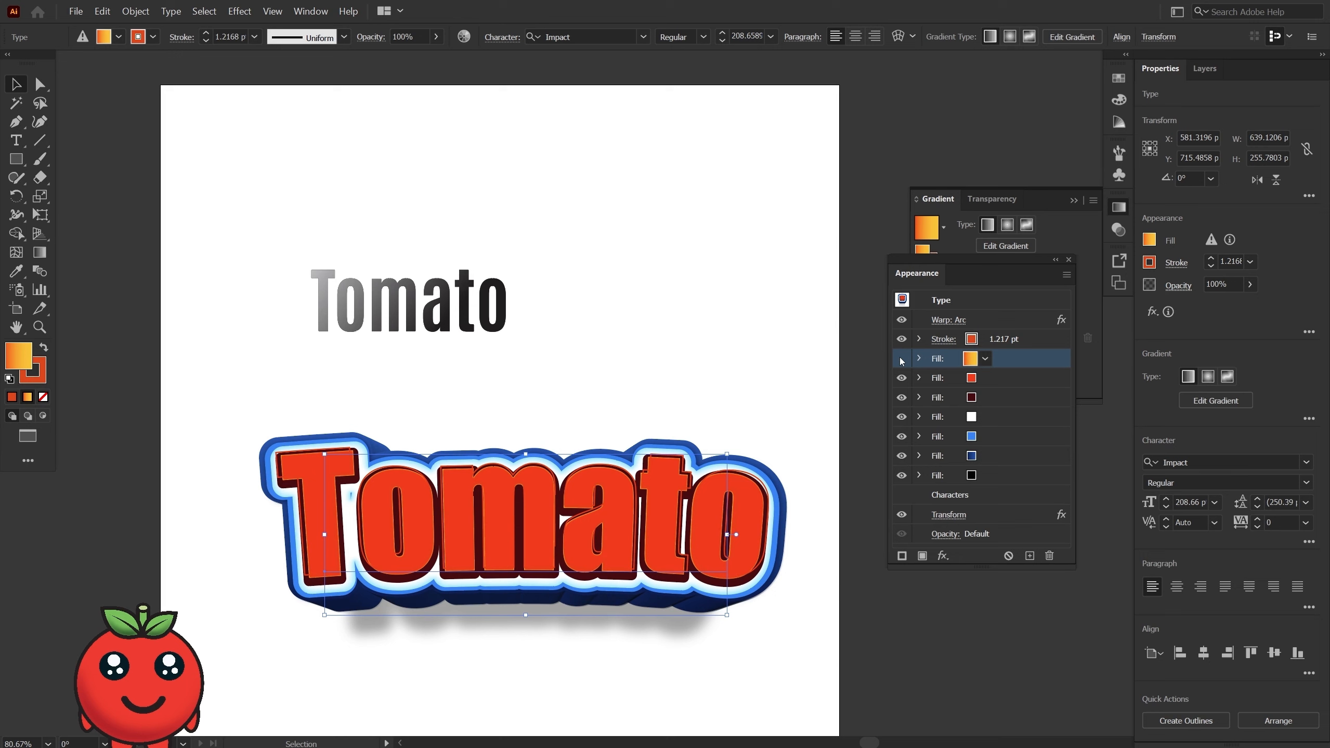
click(901, 360)
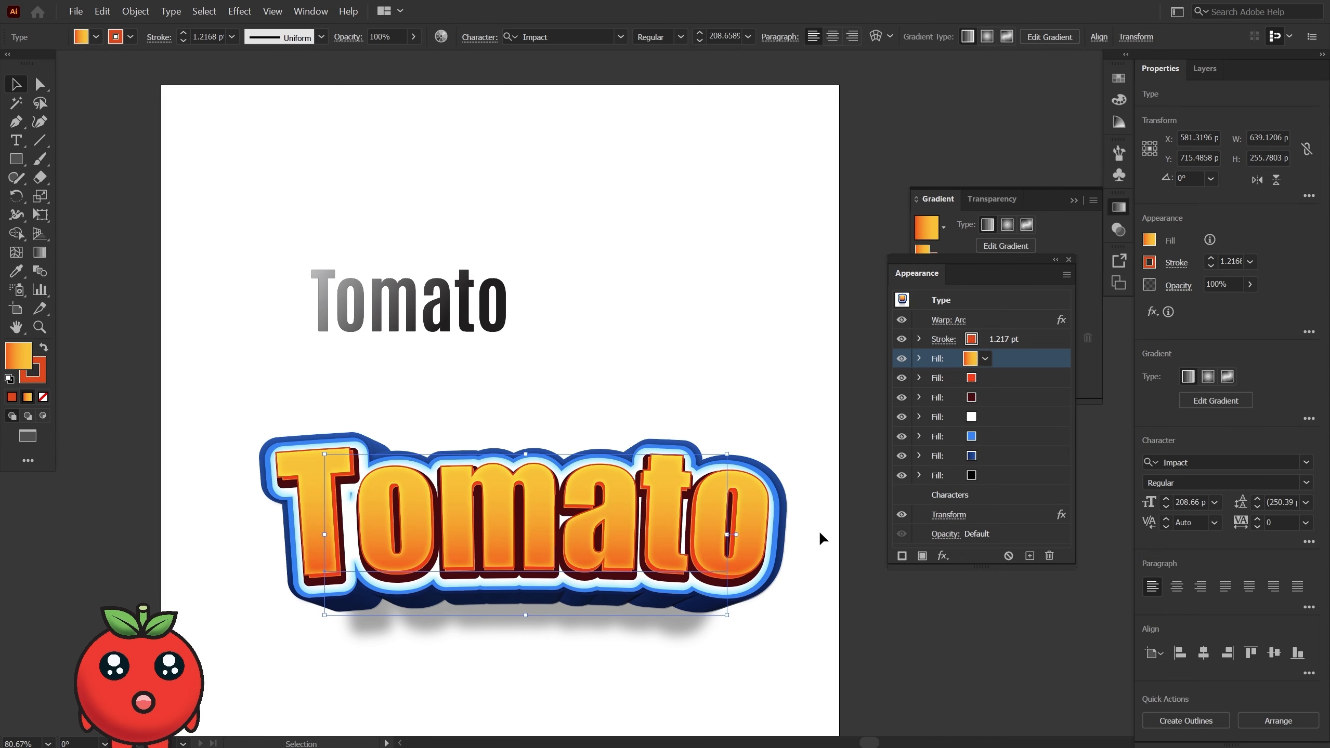
click(901, 378)
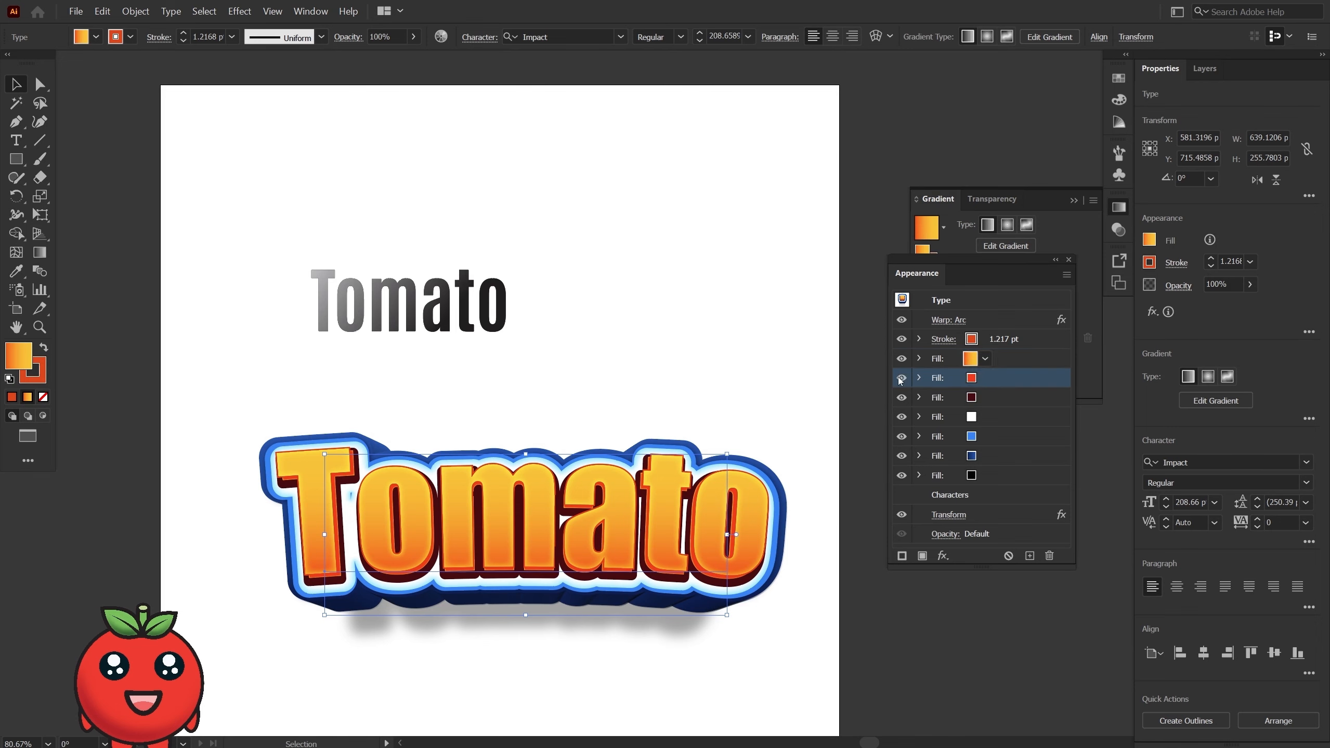
click(900, 378)
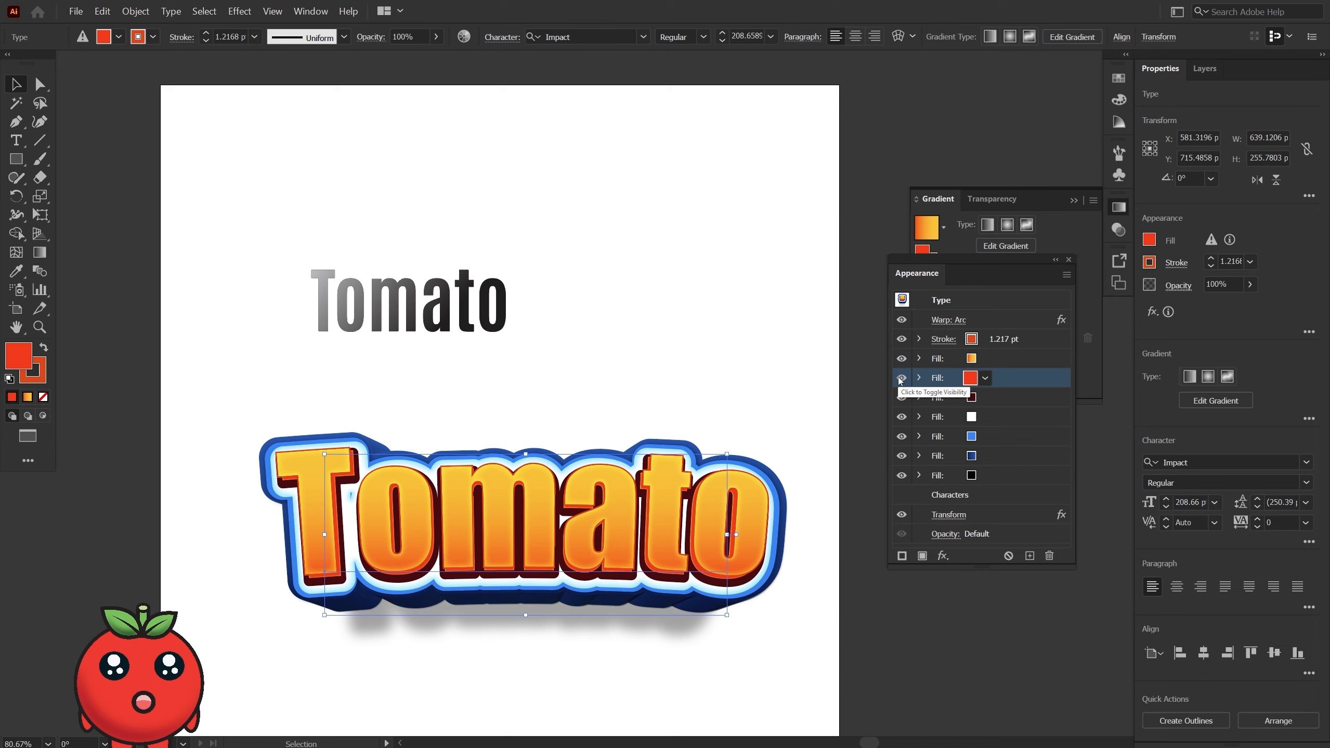
click(901, 398)
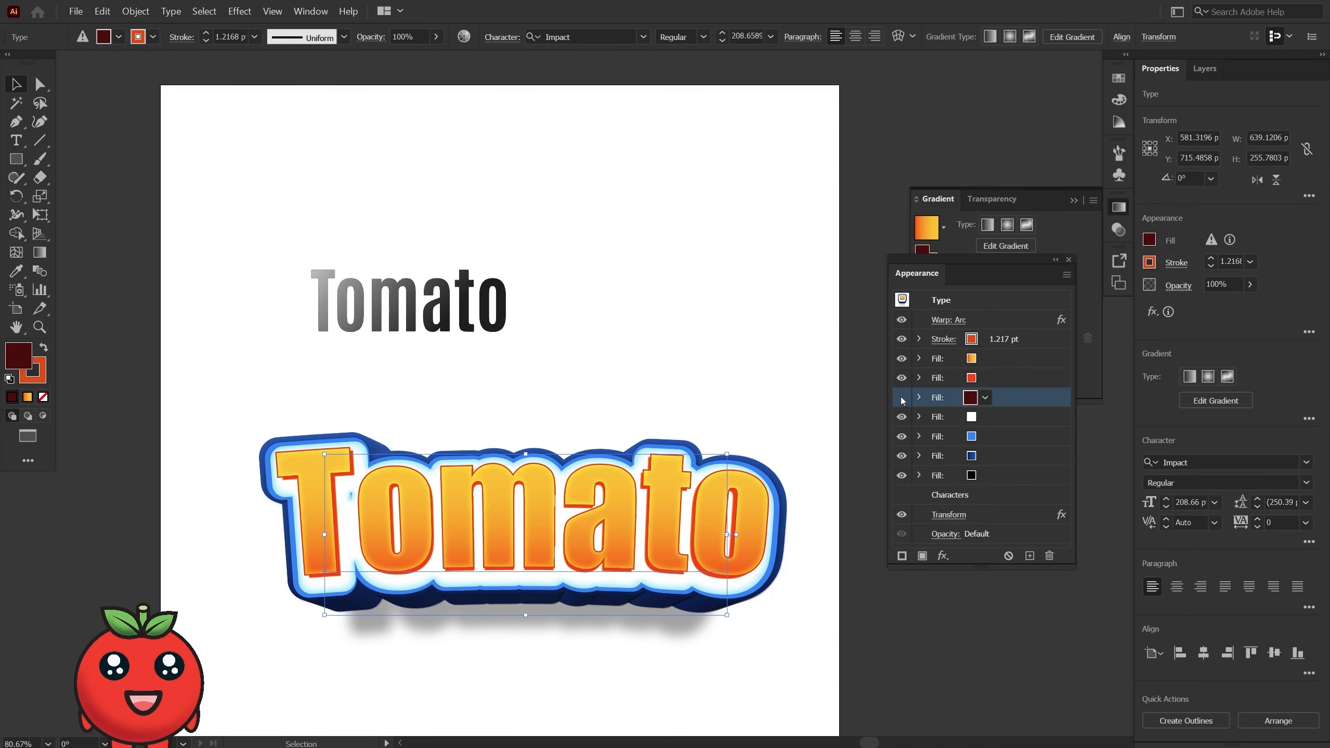
click(901, 398)
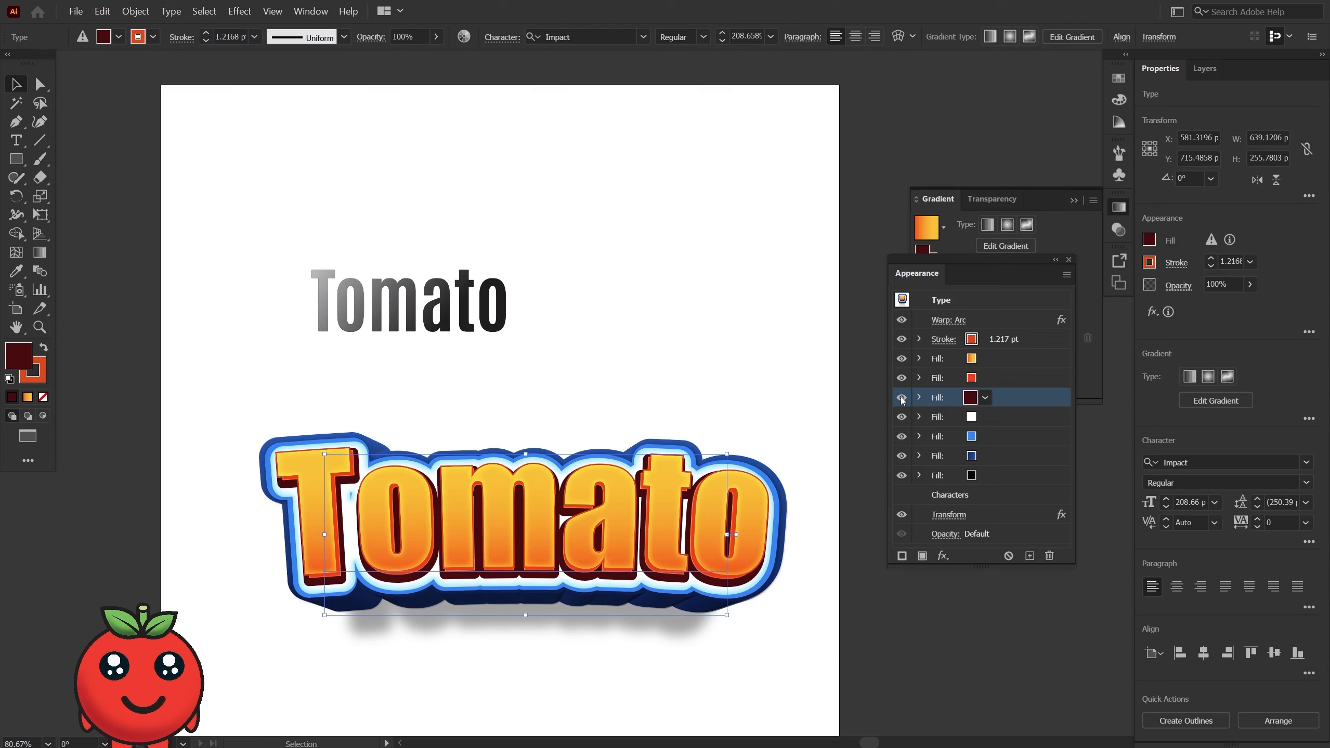
Expand the black fill in the Appearance stack to examine the effects and opacity that form the shadow.
click(919, 476)
scroll(957, 483, down, 2)
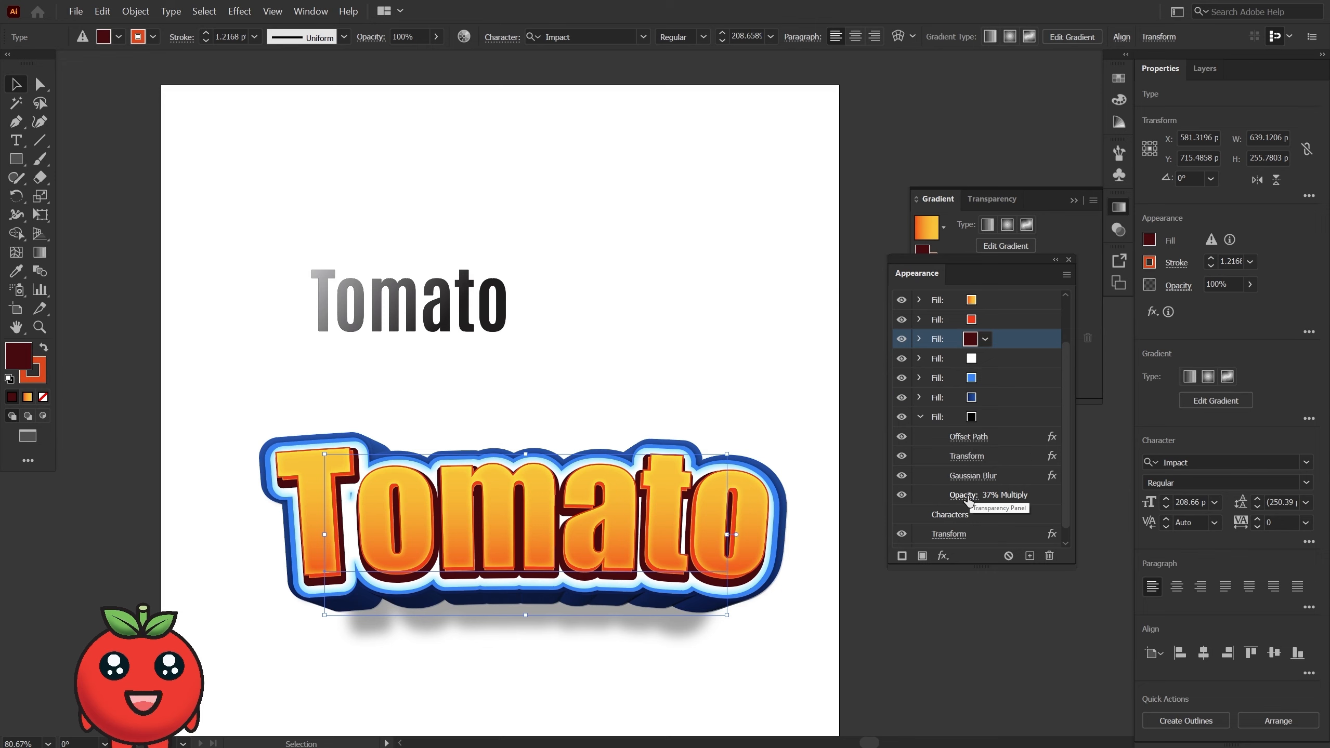
Collapse the black fill in the Appearance stack and expand the orange gradient fill to examine its effects.
click(920, 417)
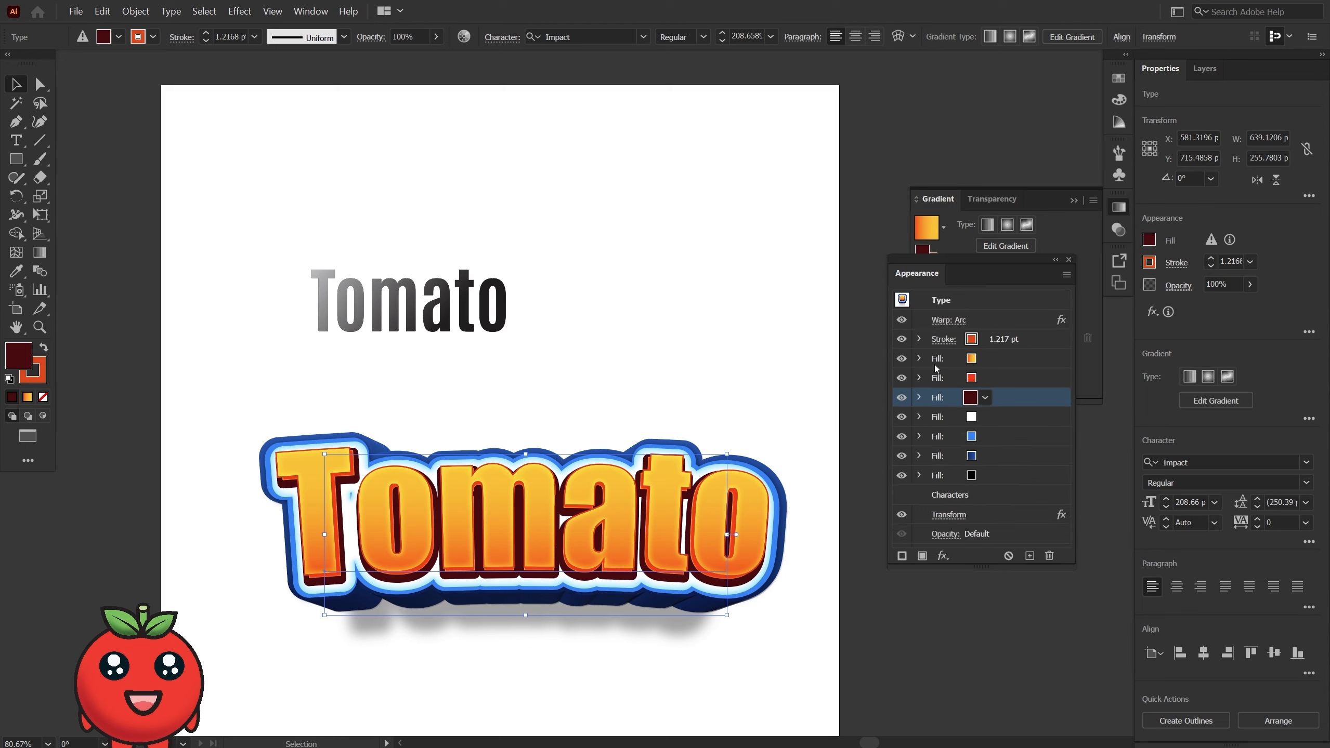
click(919, 359)
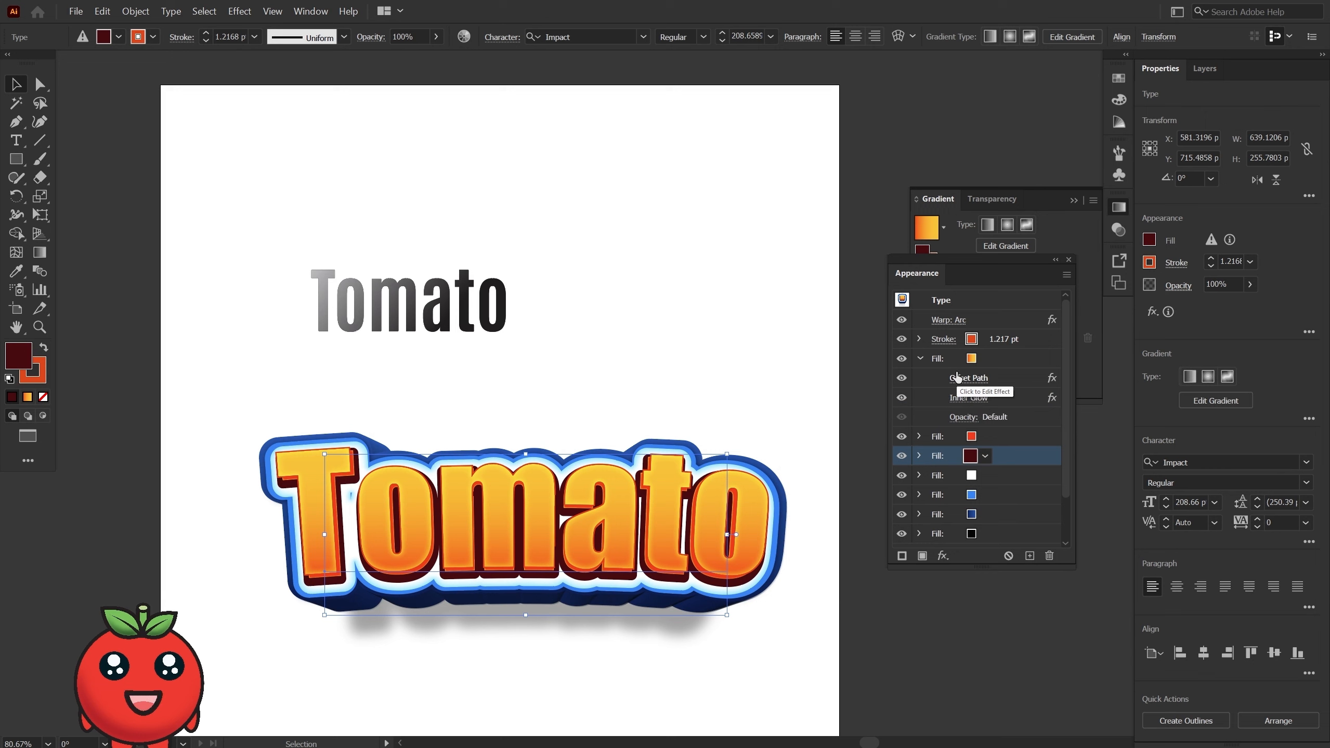
Browse the available Illustrator and Photoshop effects, including the Stylize and Distort & Transform groups, and deselect the styled text.
click(1151, 312)
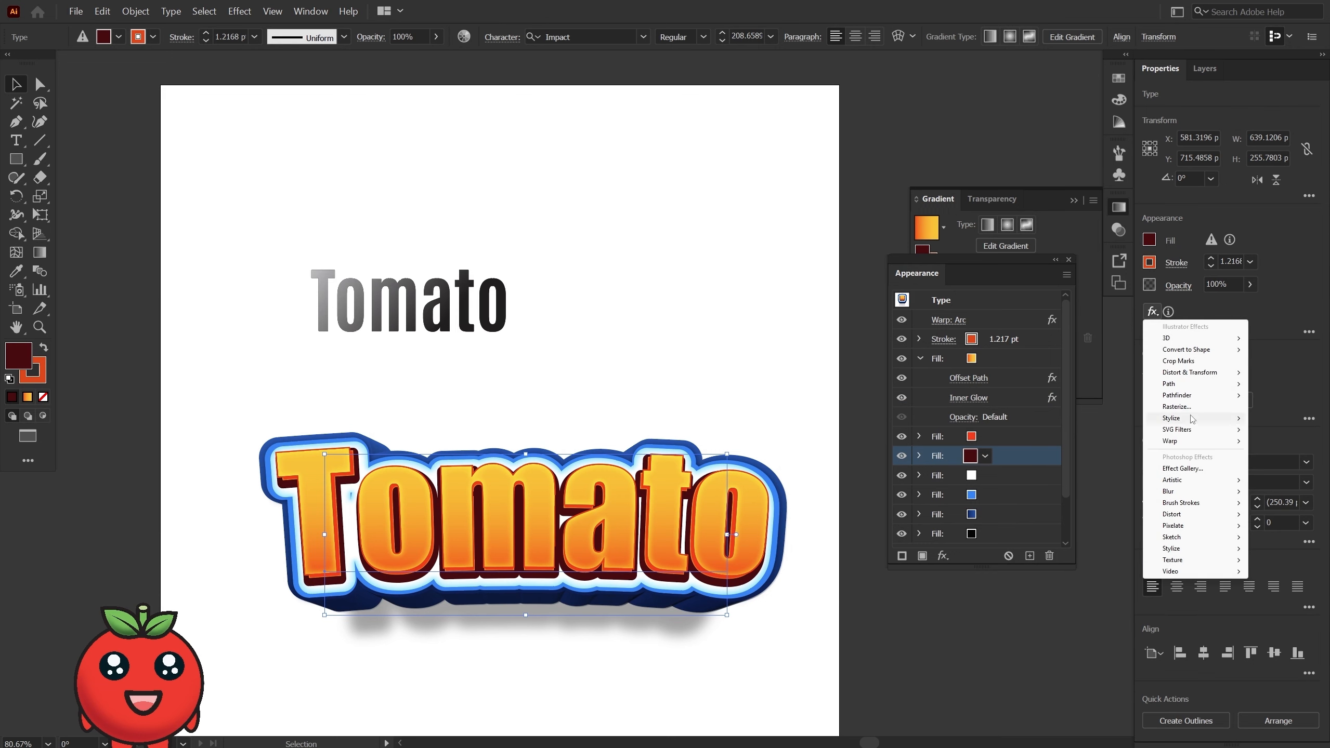
mouse_move(1192, 420)
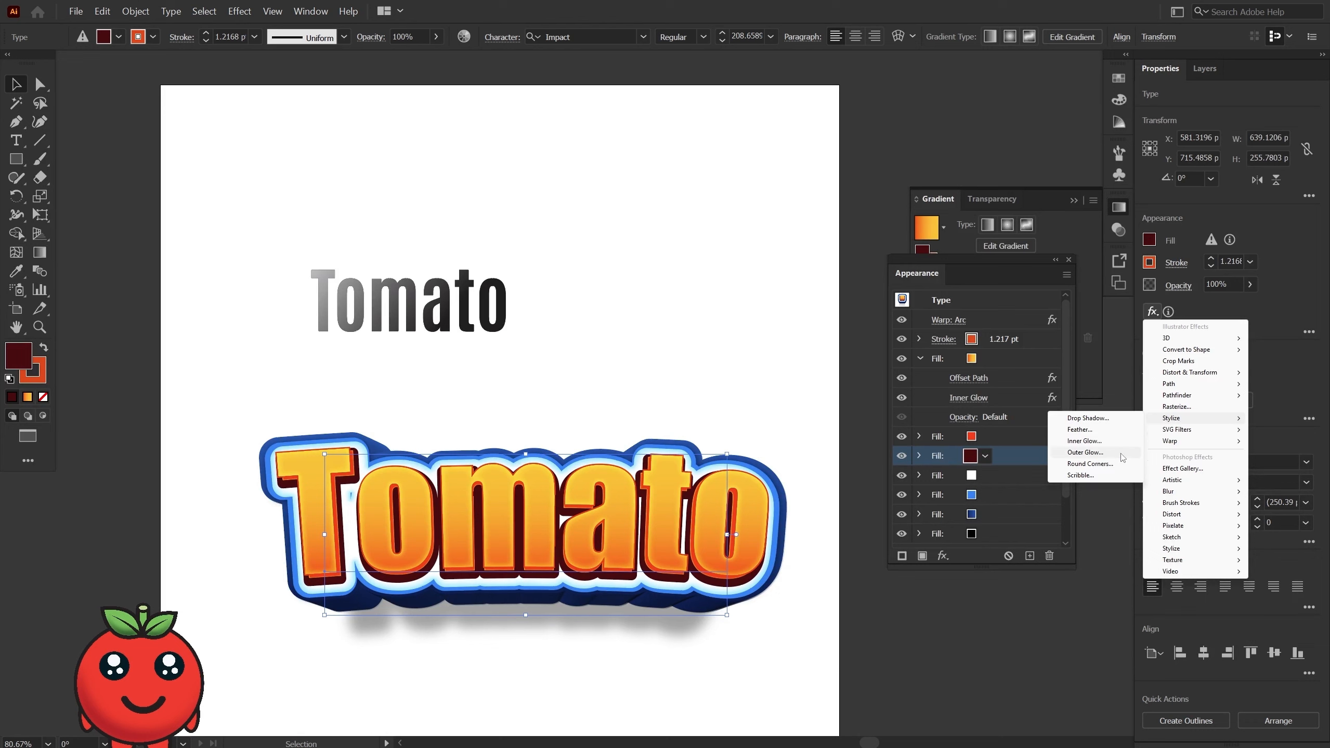
mouse_move(1186, 373)
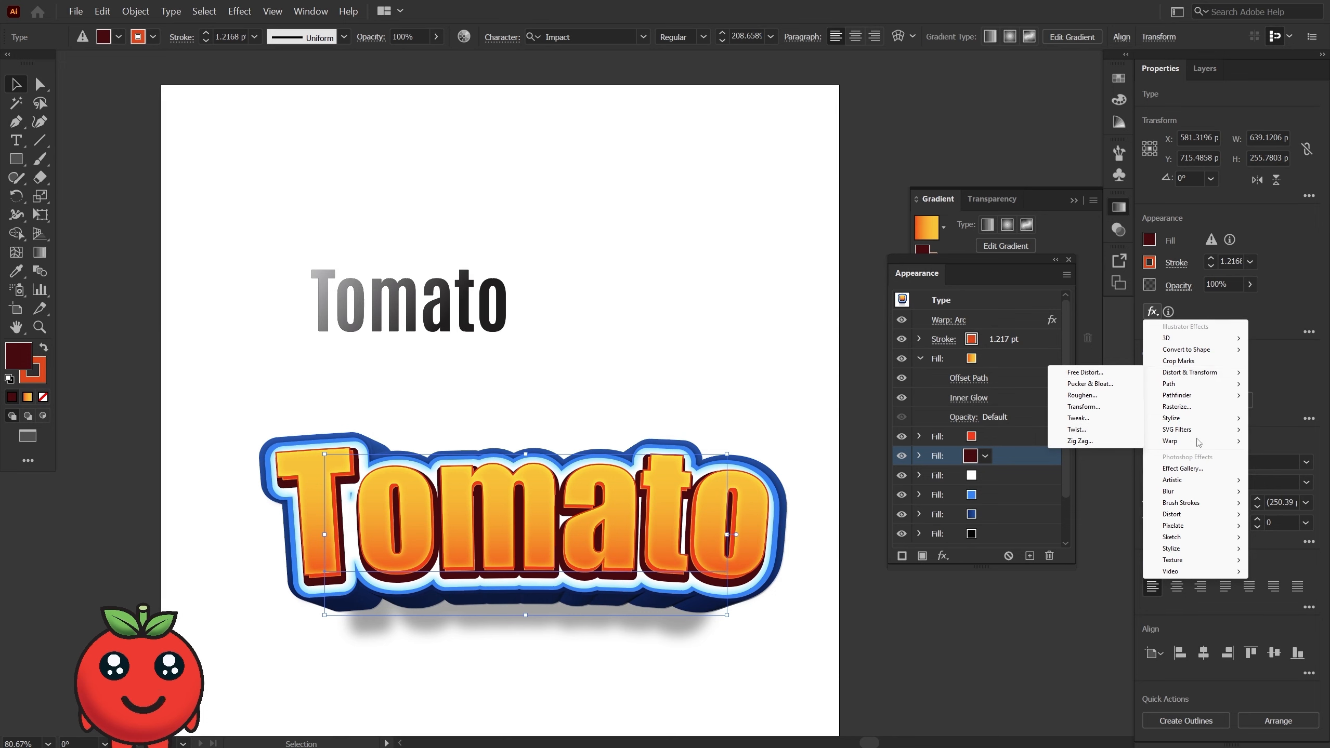
click(248, 16)
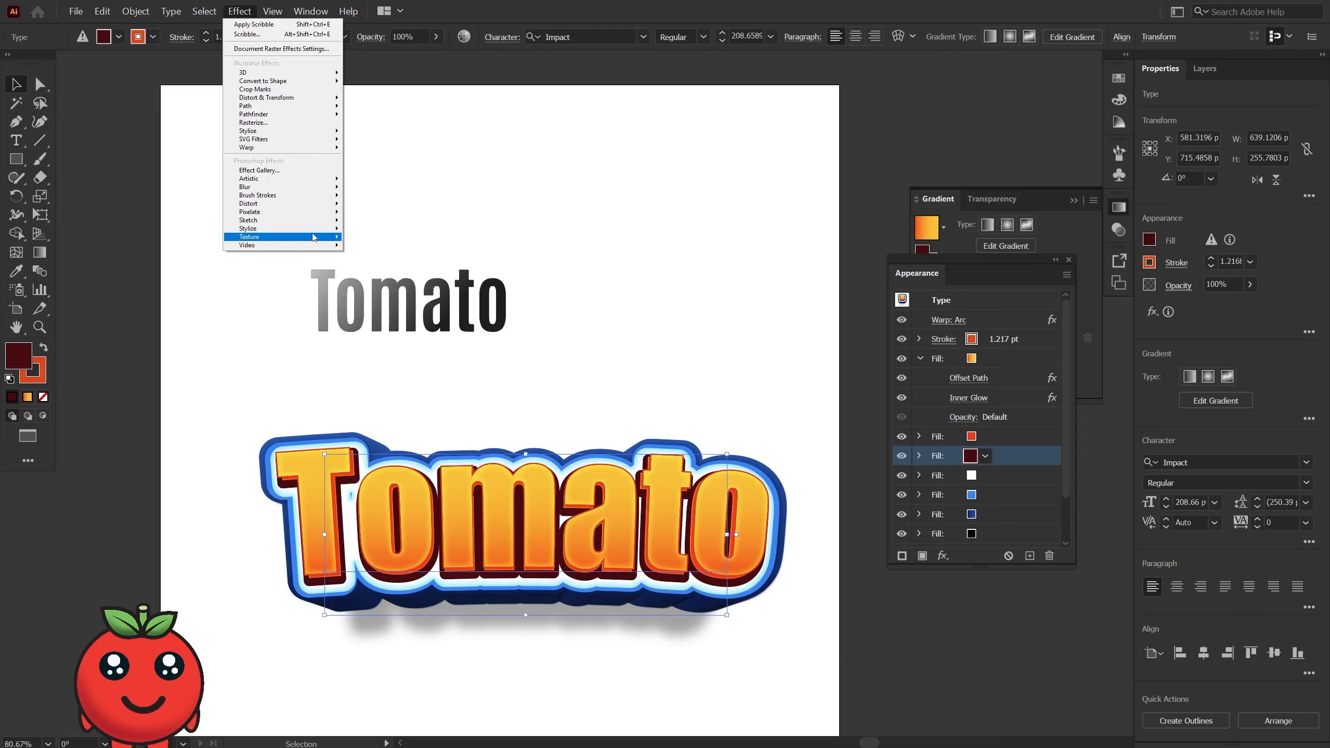
mouse_move(312, 237)
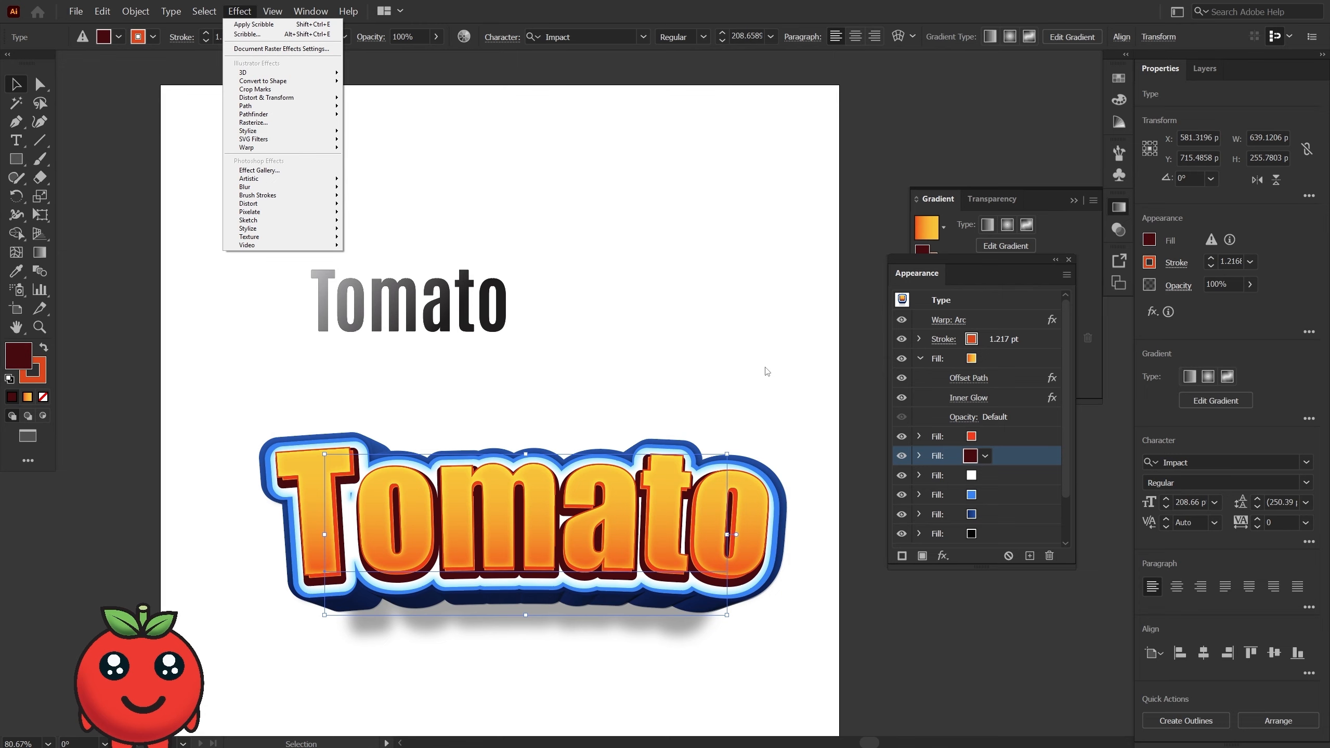
click(746, 371)
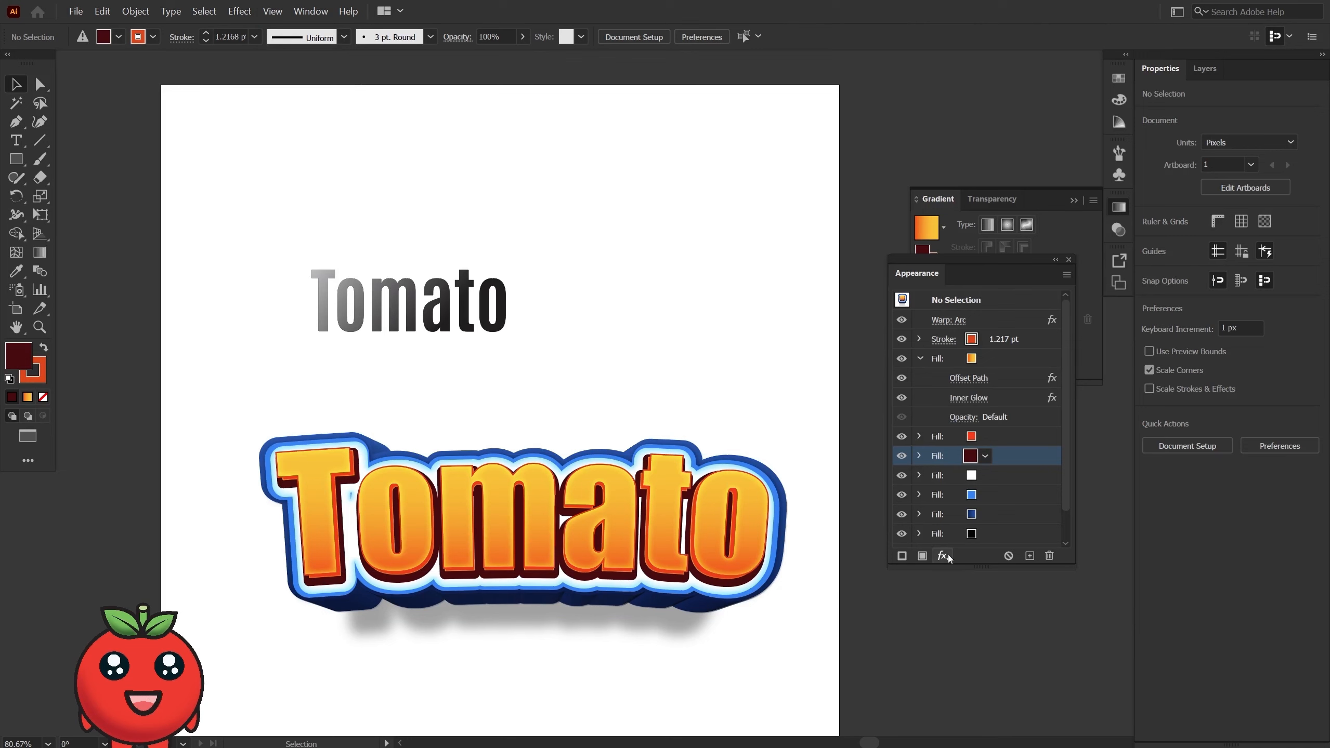
click(947, 555)
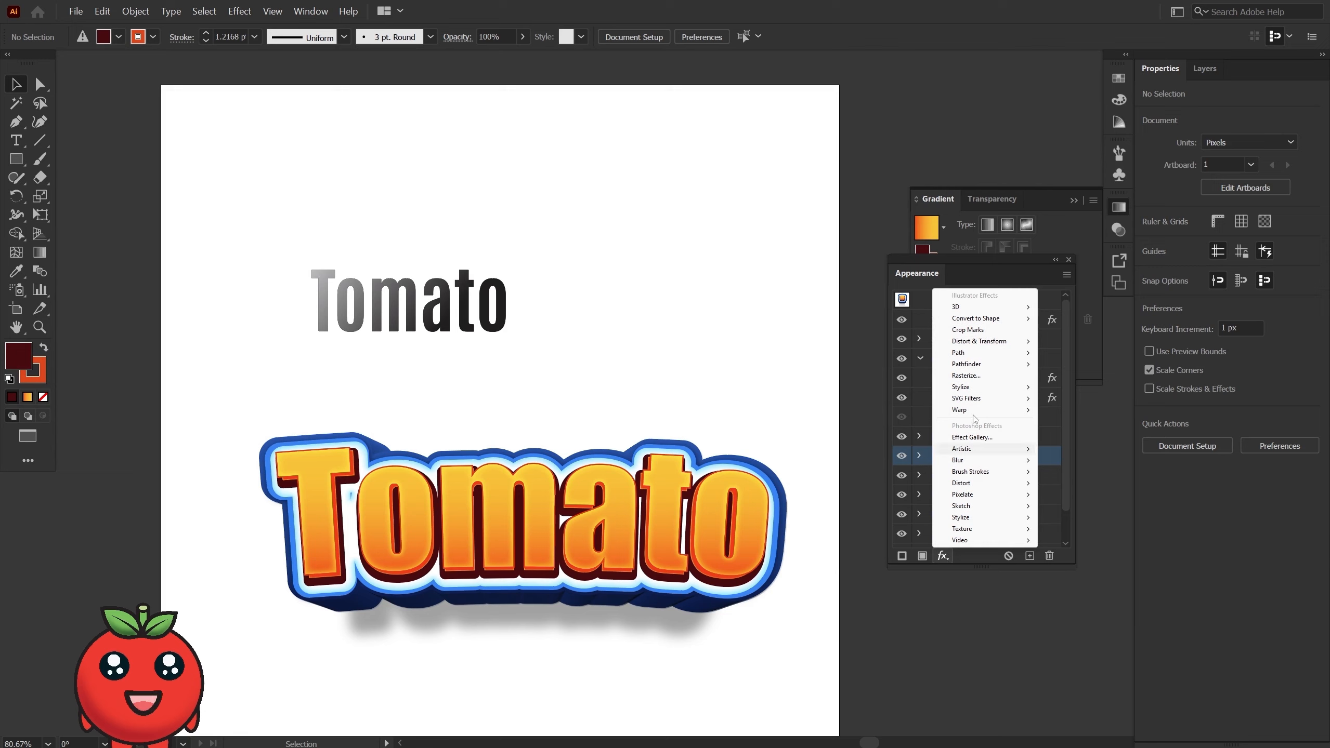
click(920, 562)
Add a new fill to the Appearance stack with nothing selected, and clear that appearance.
click(923, 556)
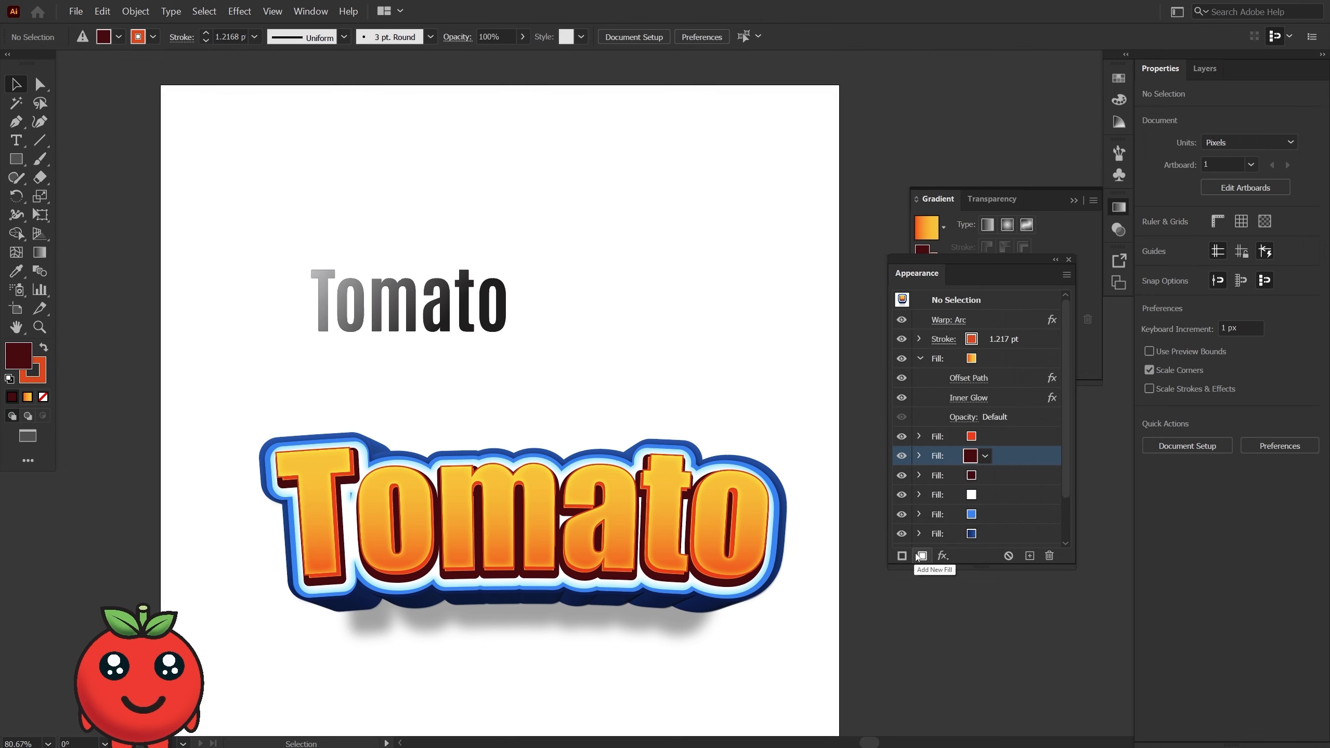
click(1006, 557)
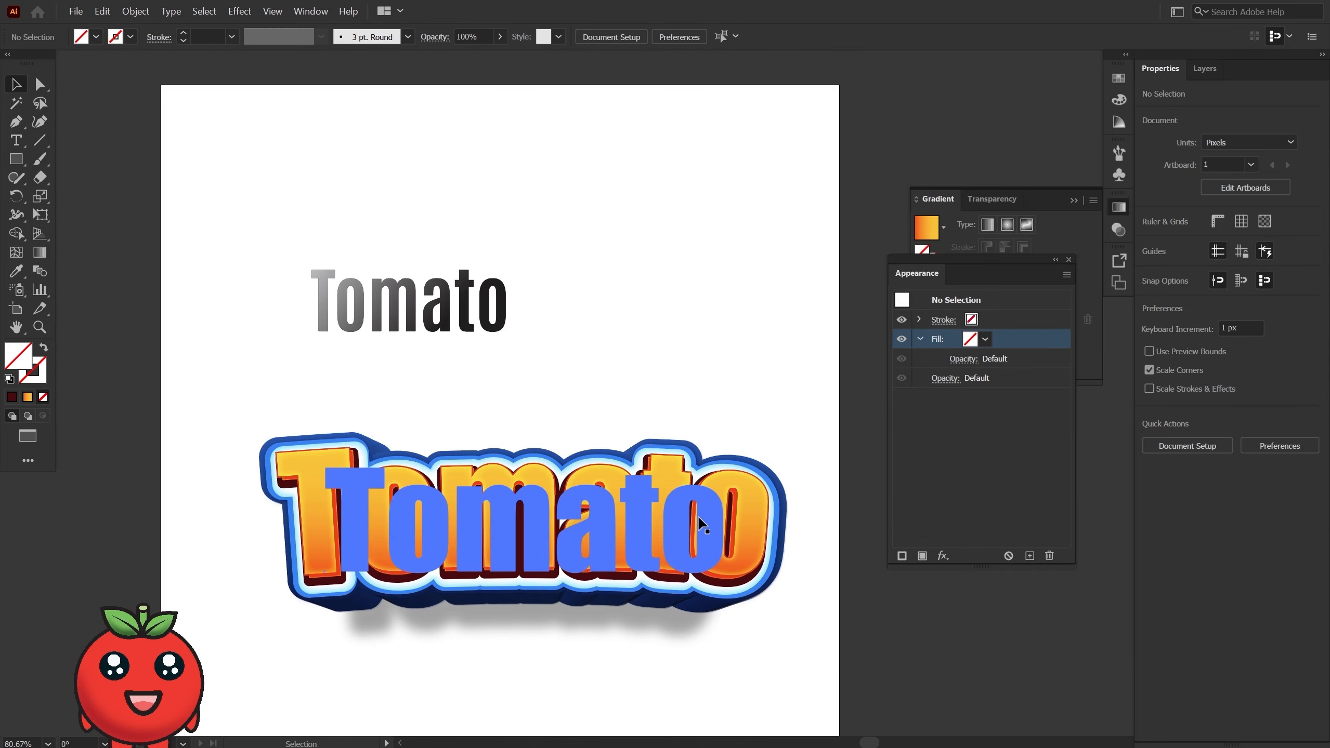
Clear the whole appearance of the orange styled "Tomato" text, and undo the clearing.
click(700, 524)
click(1009, 558)
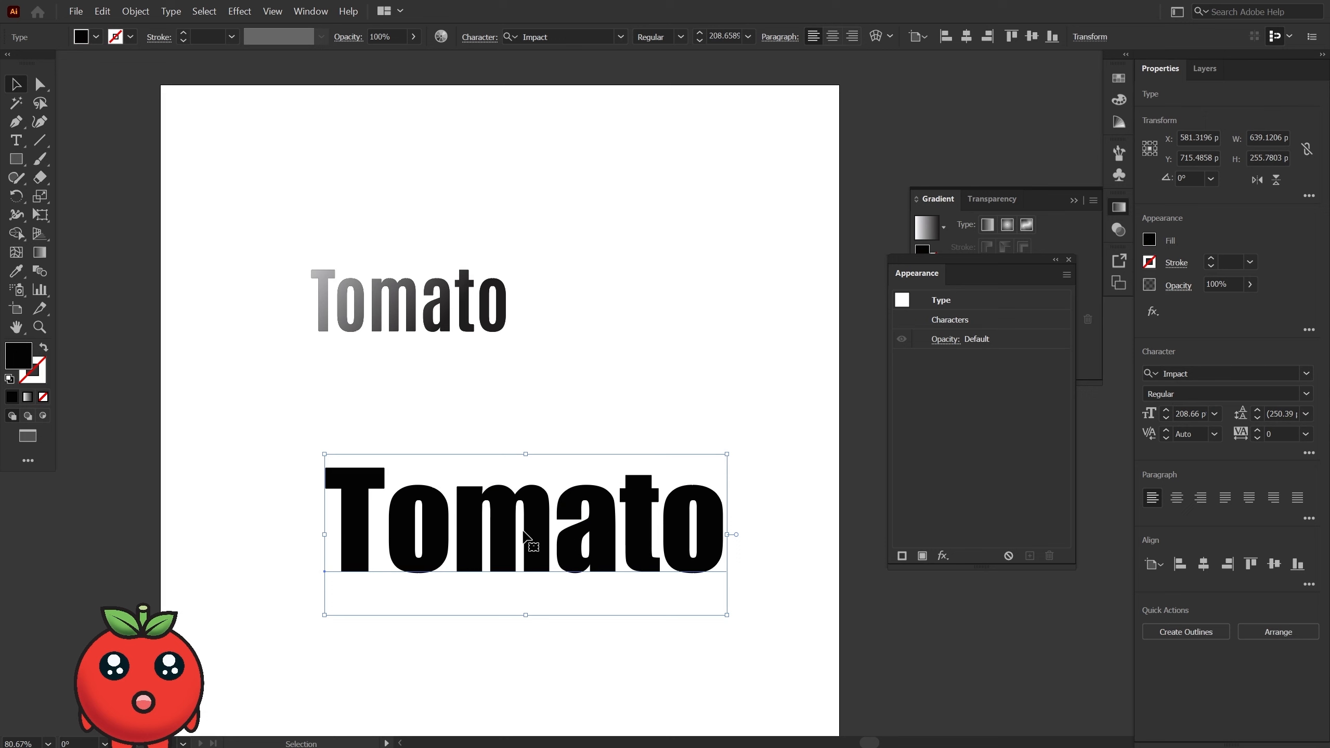
key(ctrl+z)
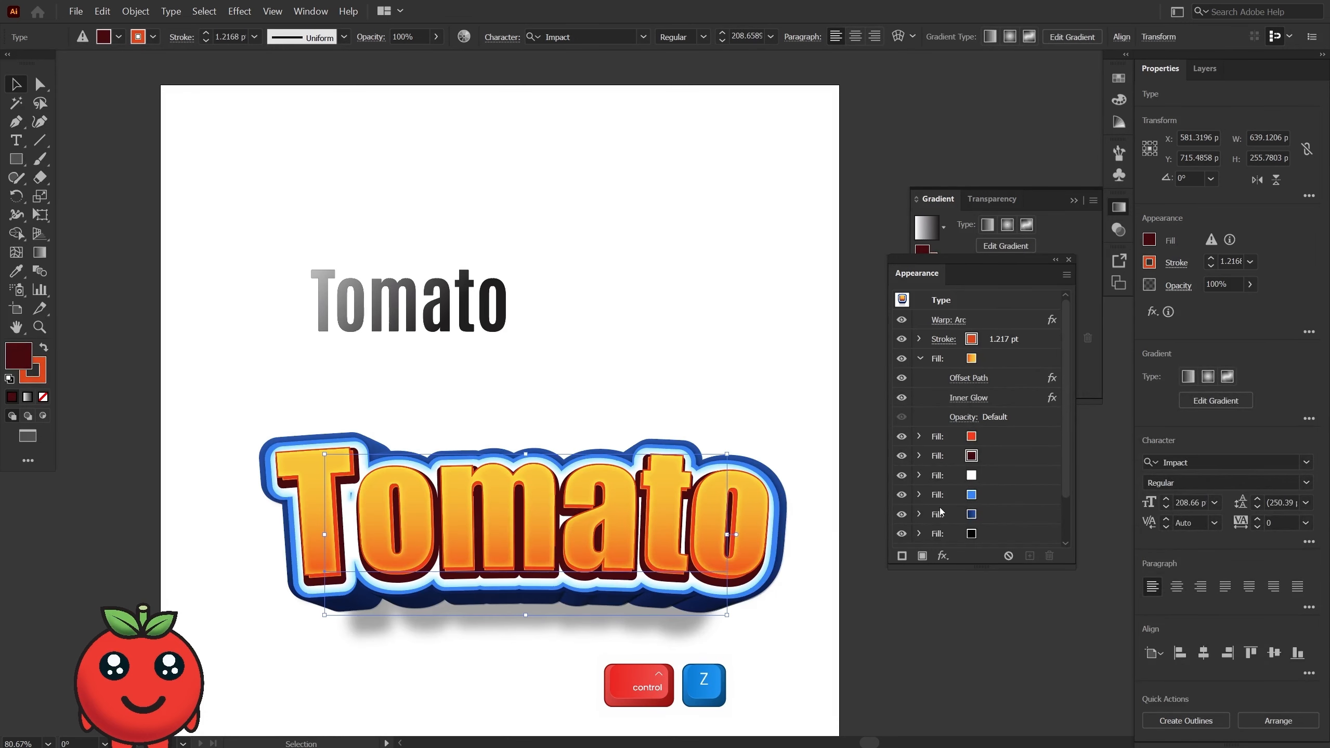
Collapse the orange gradient fill's attributes, and move that fill below the red fill and back above it to compare the stacking order.
click(950, 495)
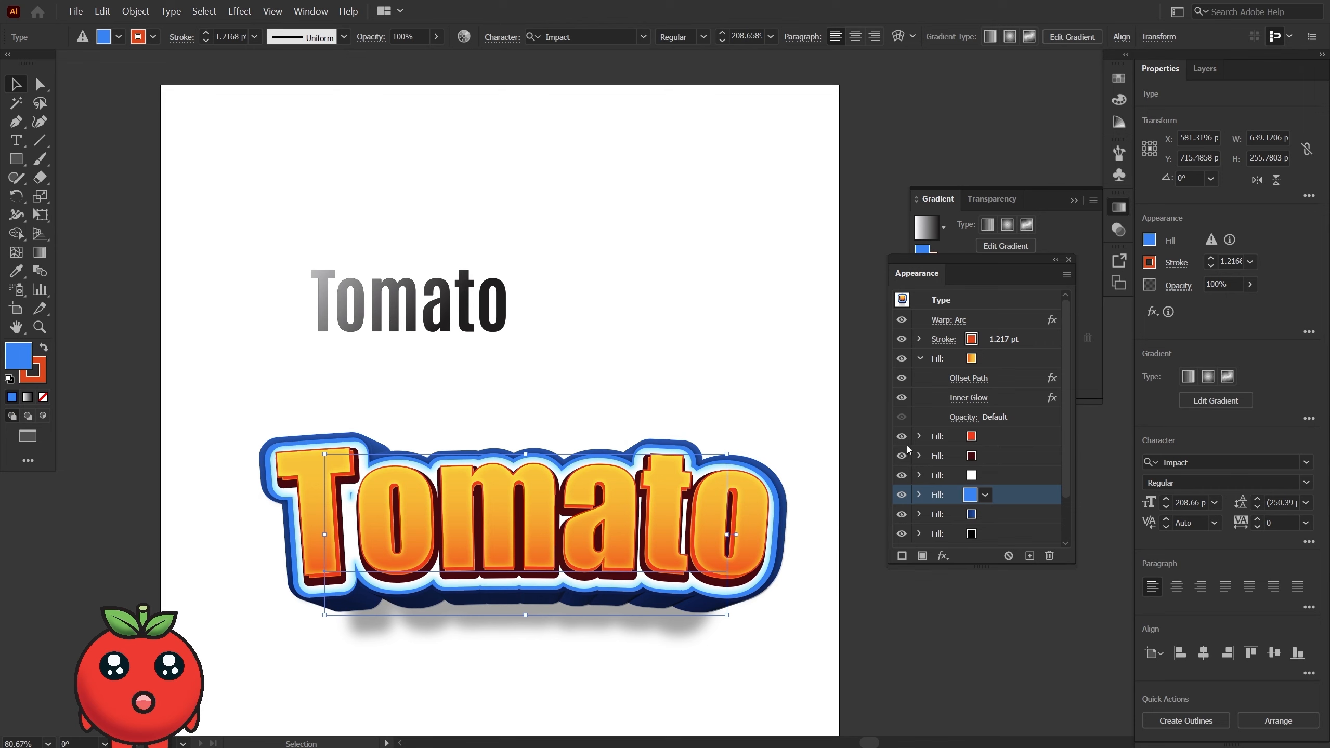
click(920, 358)
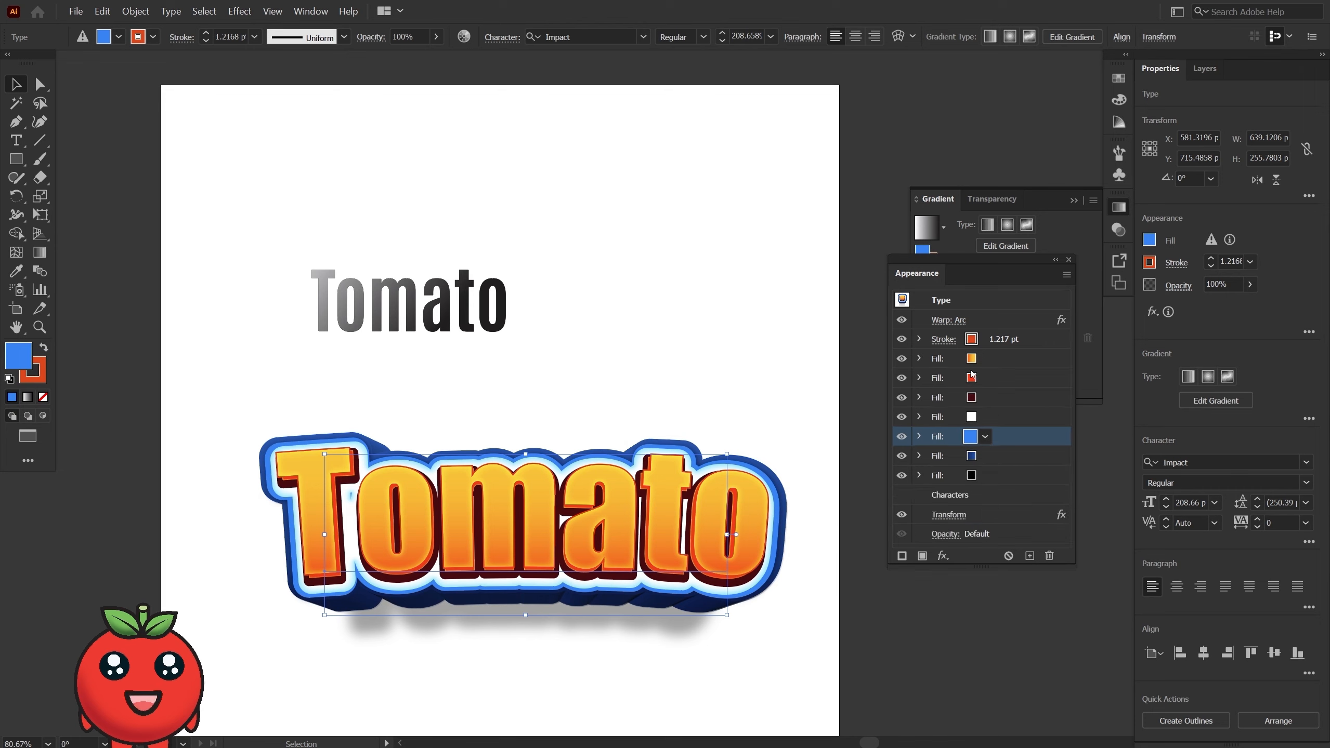
drag(979, 361, 989, 387)
click(988, 384)
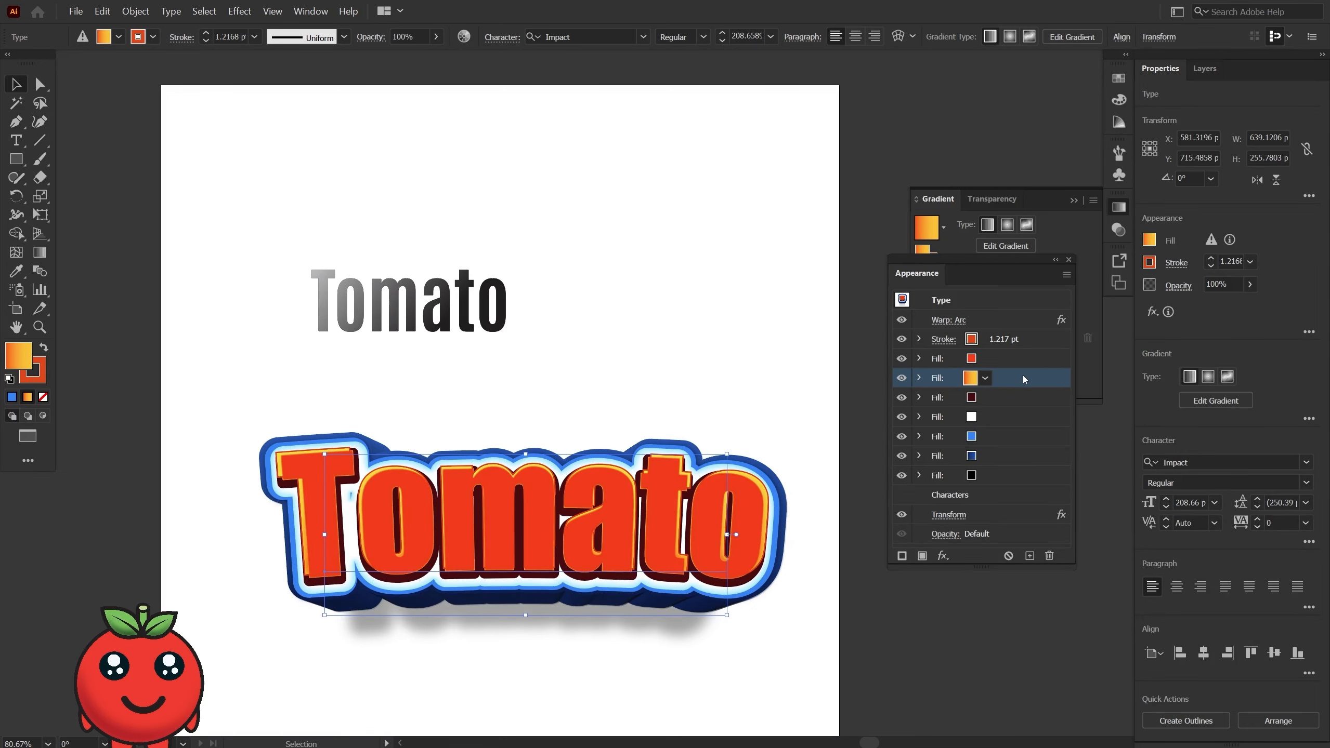
drag(1023, 377, 1019, 342)
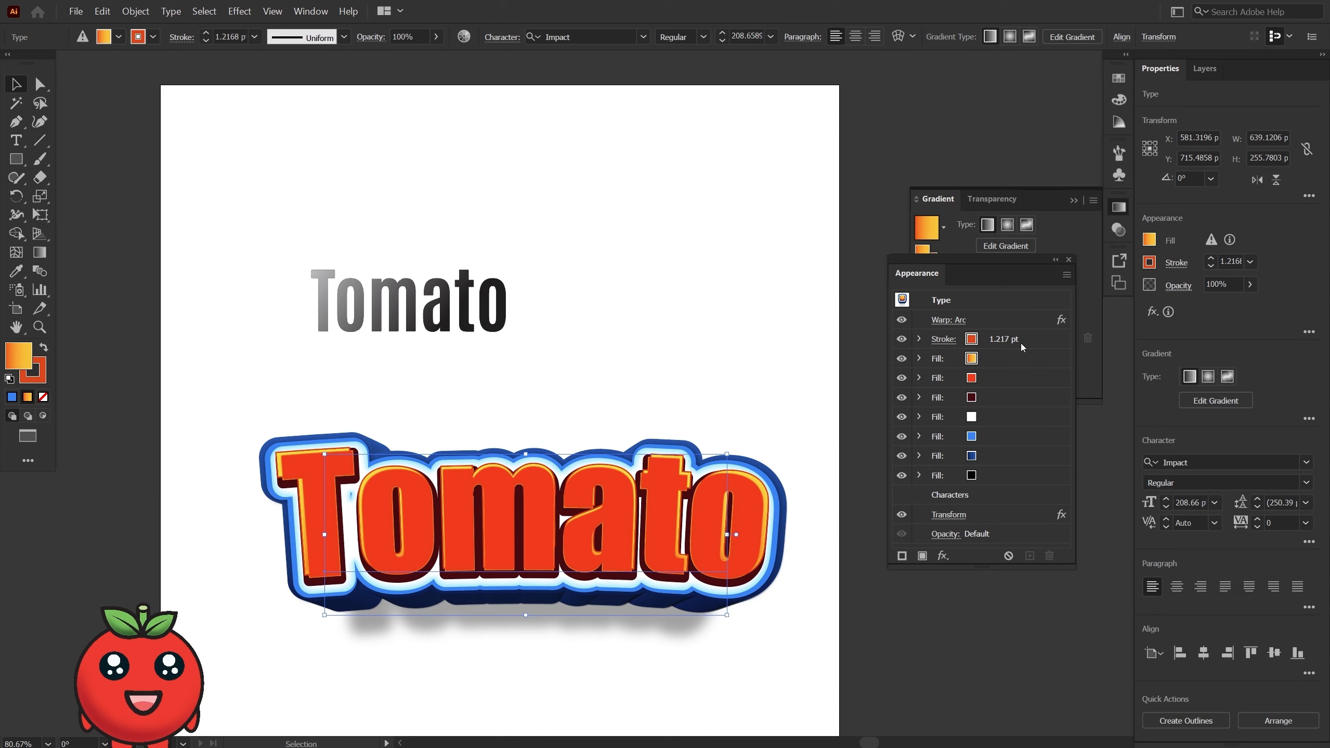